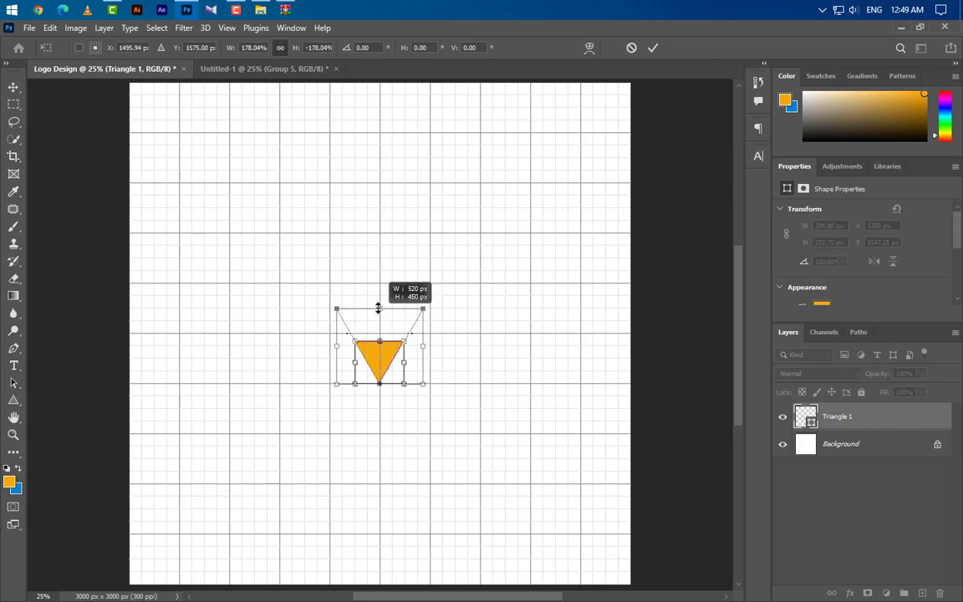
# Step: Resize the inverted orange triangle to 599 × 484 px, aligning its left edge with the grid line
pyautogui.scroll(5, 379, 301)
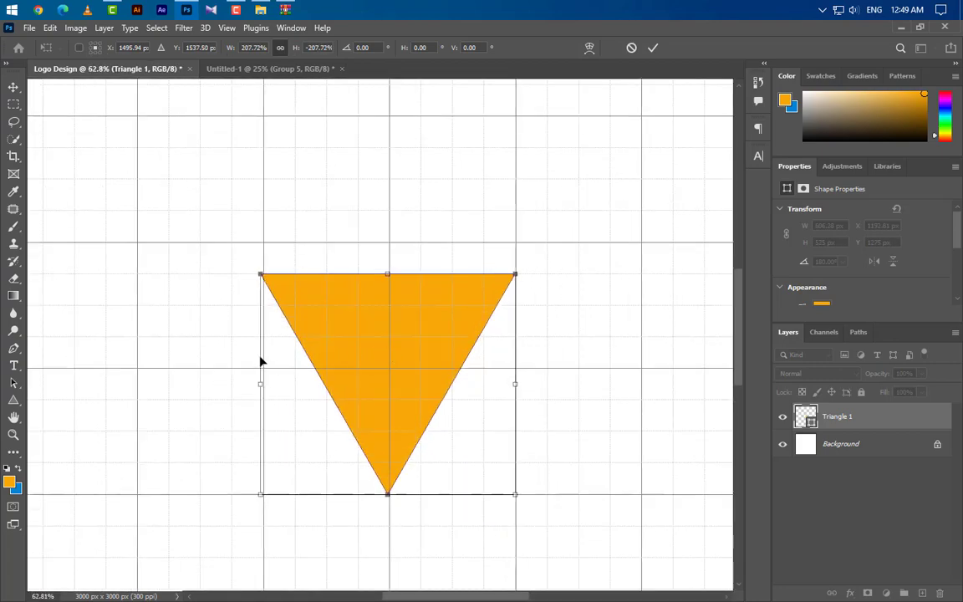
pyautogui.moveTo(260, 360); pyautogui.dragTo(263, 361)
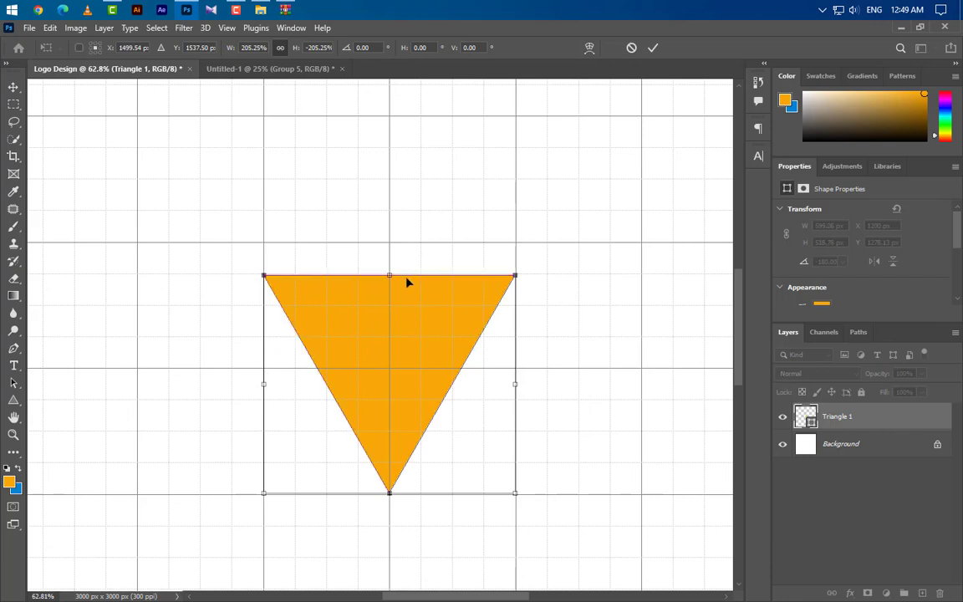
pyautogui.moveTo(390, 275); pyautogui.dragTo(390, 289)
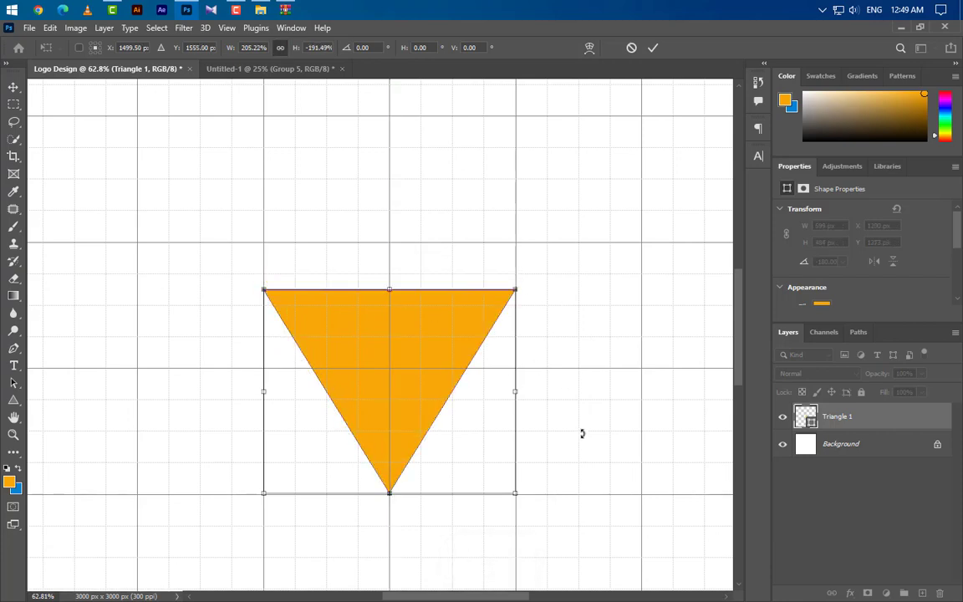
pyautogui.click(652, 47)
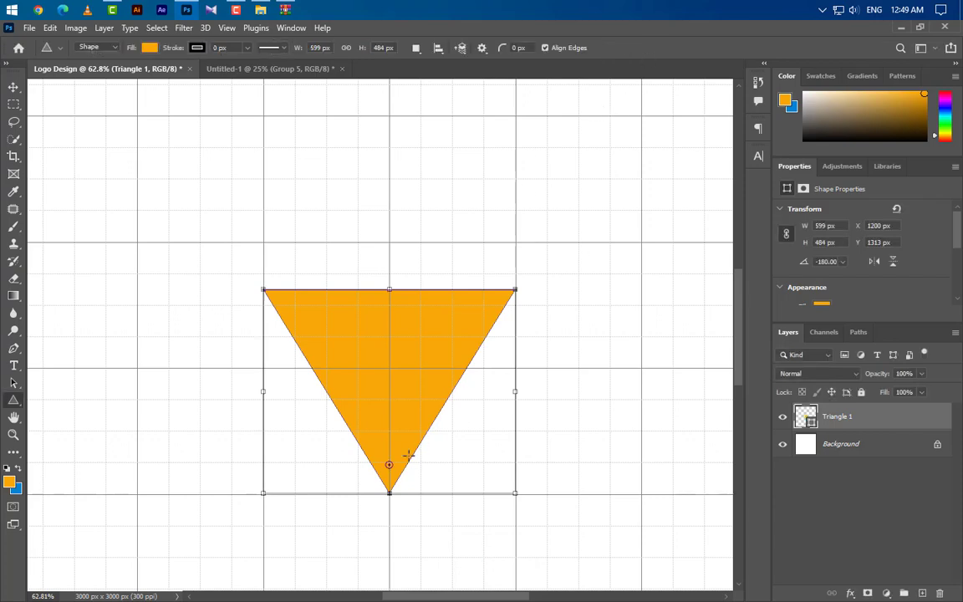
# Step: Rasterize the triangle layer and cut a horizontal strip about 300 × 41 px out of its lower part, leaving nothing selected
pyautogui.scroll(3, 408, 455)
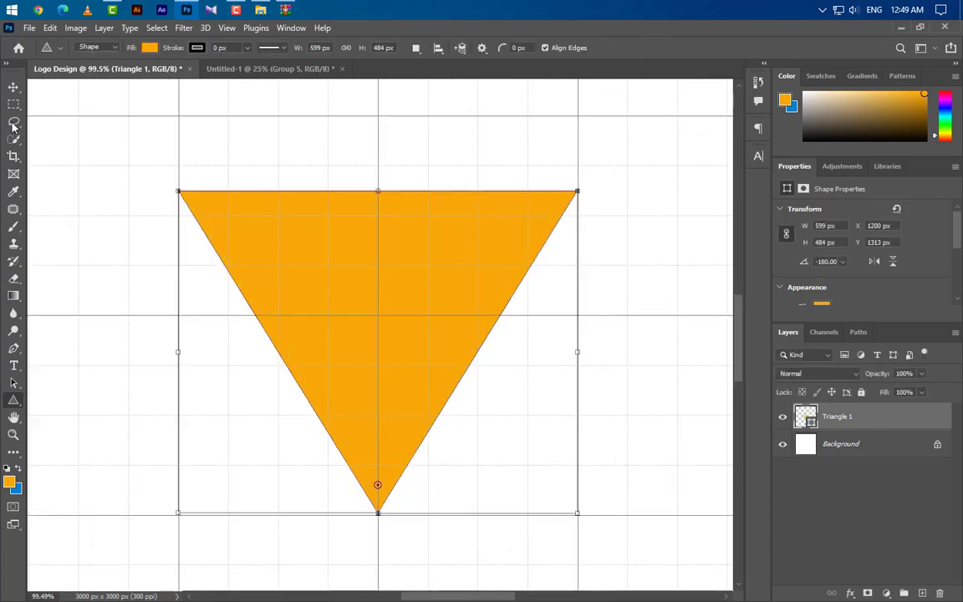
pyautogui.click(14, 107)
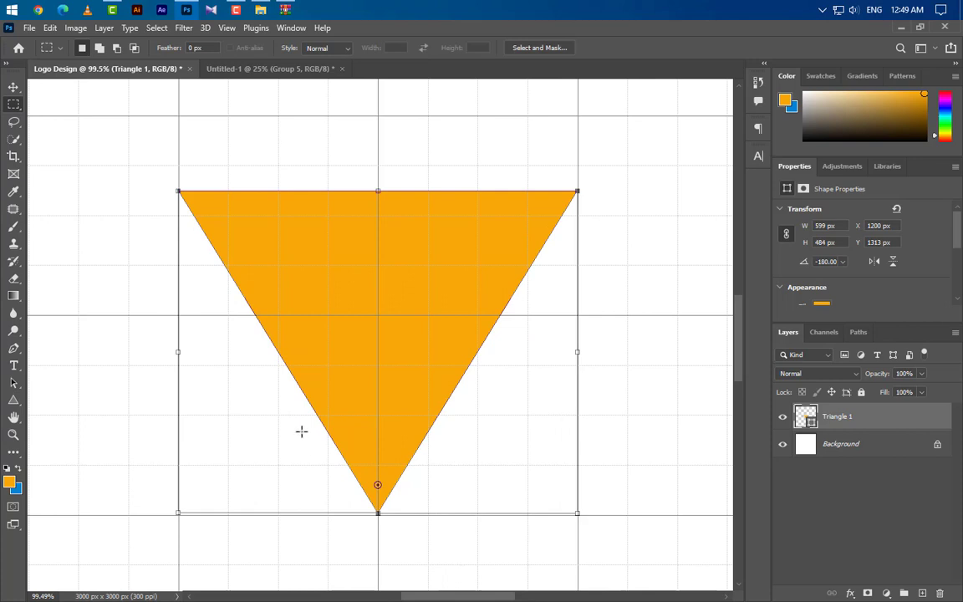
pyautogui.moveTo(279, 416); pyautogui.dragTo(479, 387)
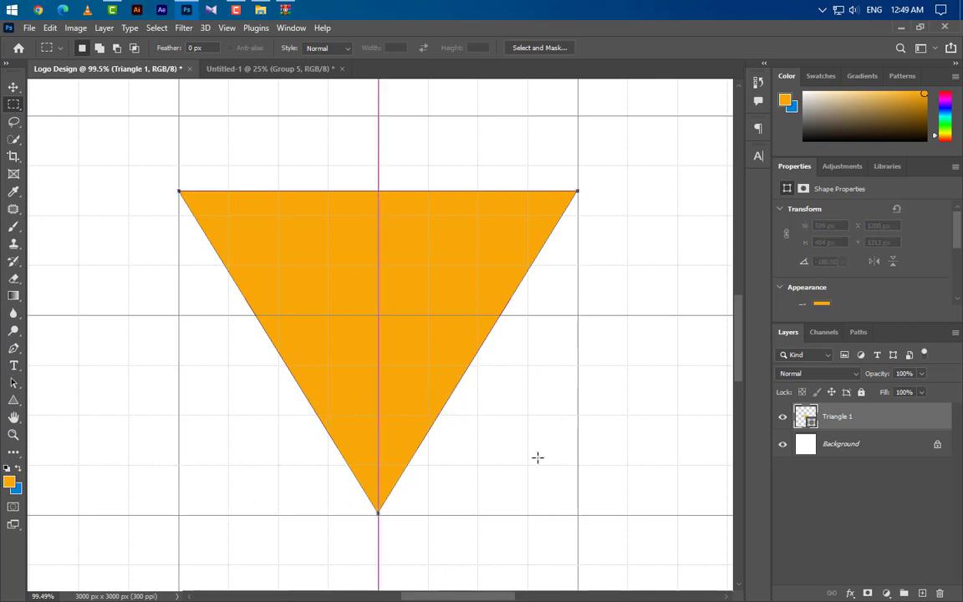
pyautogui.rightClick(900, 420)
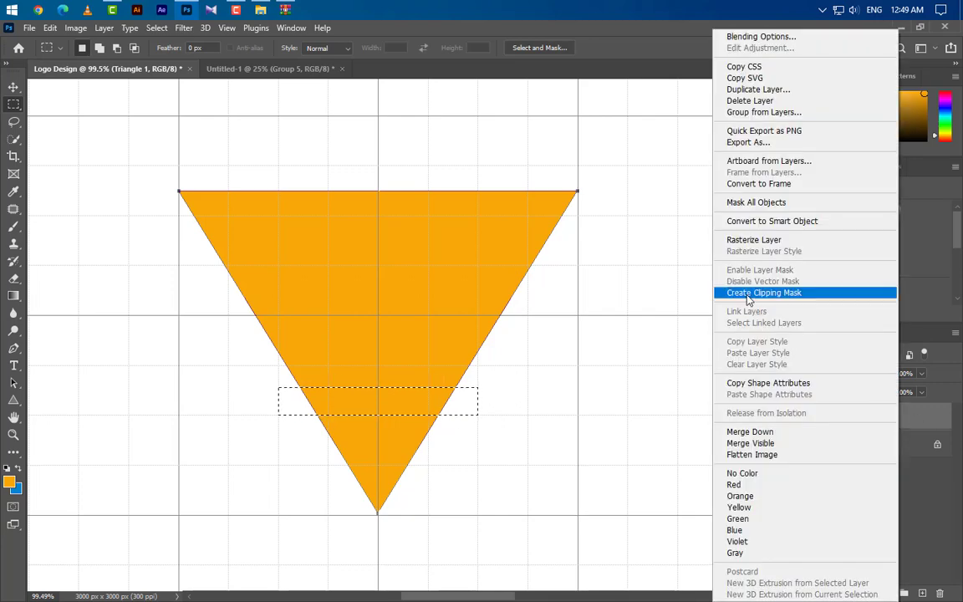
pyautogui.click(752, 239)
pyautogui.press('Delete')
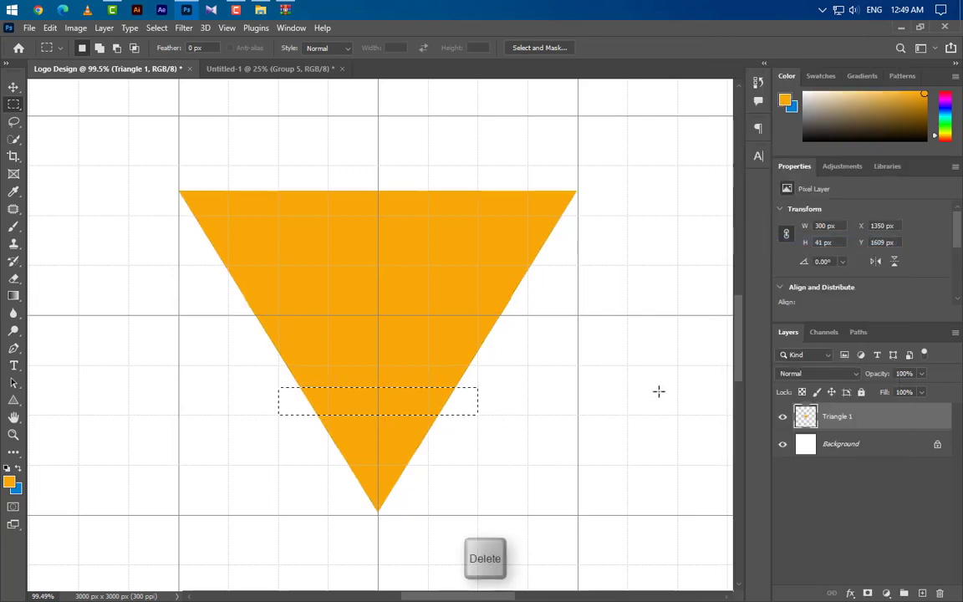
pyautogui.hotkey('ctrl', 'd')
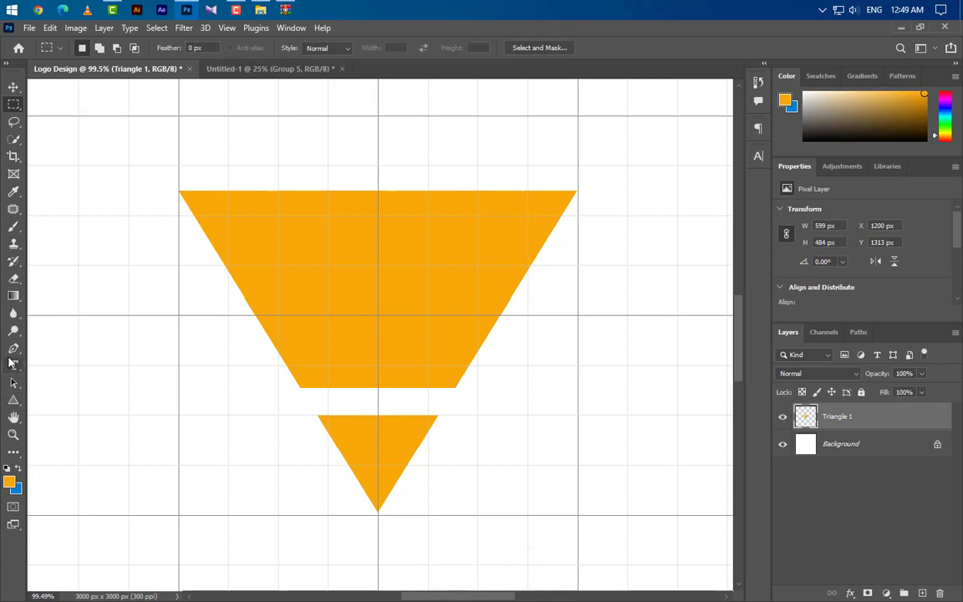
# Step: Draw a #333333 rectangle about 229 × 174 px over the small lower triangle and clip it to the triangle layer
pyautogui.moveTo(12, 400); pyautogui.dragTo(83, 399)
pyautogui.moveTo(302, 406); pyautogui.dragTo(454, 521)
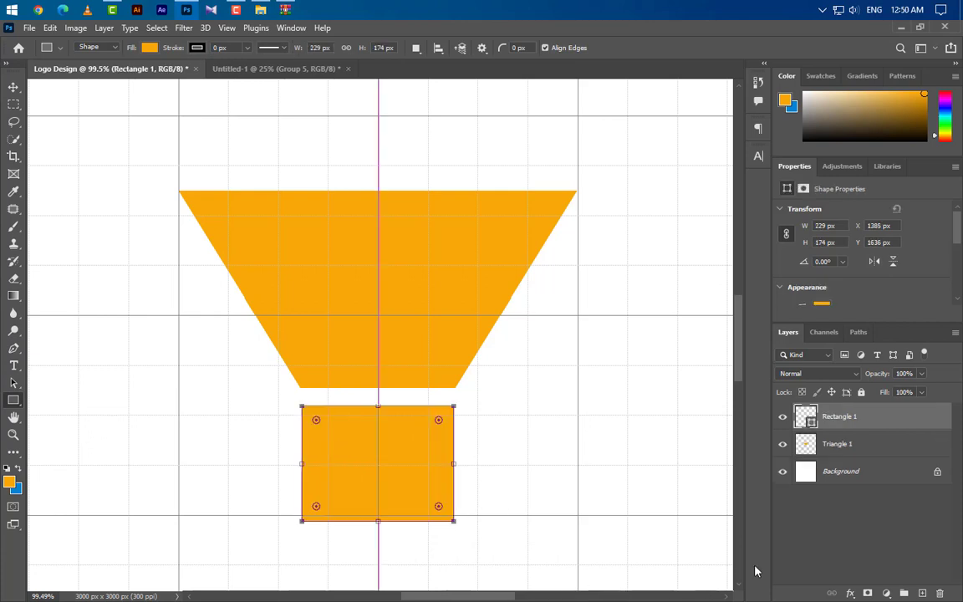
pyautogui.doubleClick(810, 423)
pyautogui.write('333333')
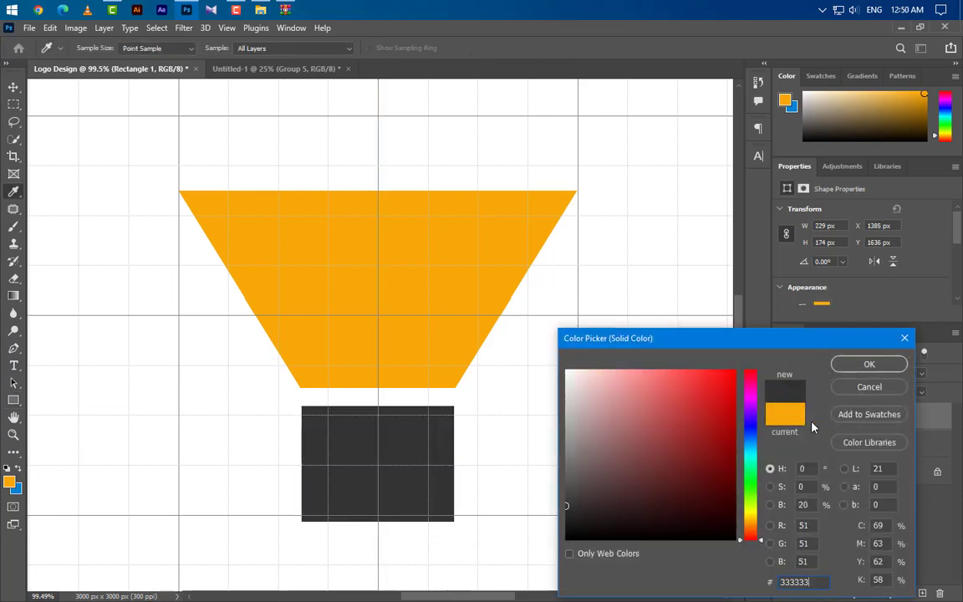
pyautogui.click(868, 365)
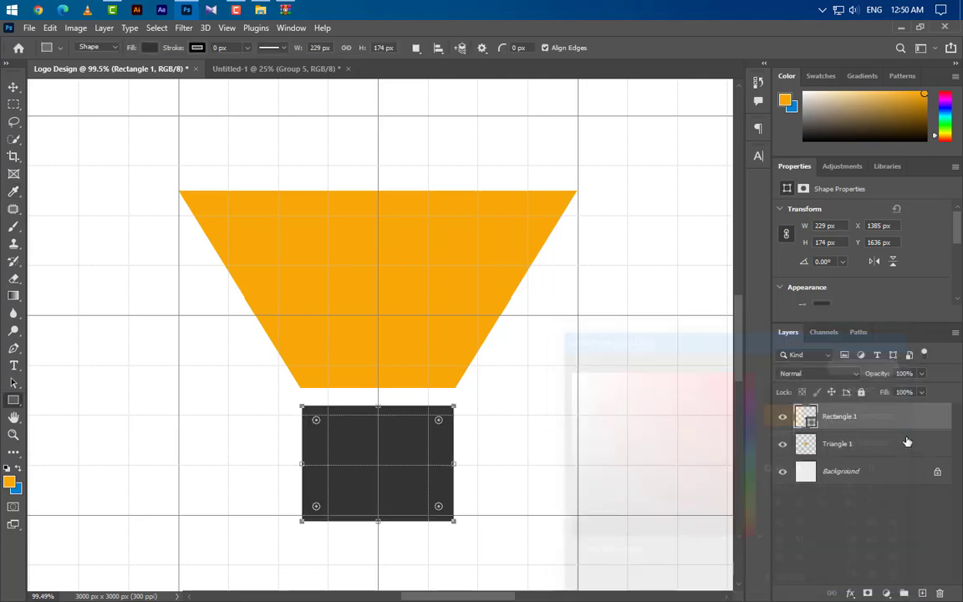
pyautogui.rightClick(836, 417)
pyautogui.click(787, 294)
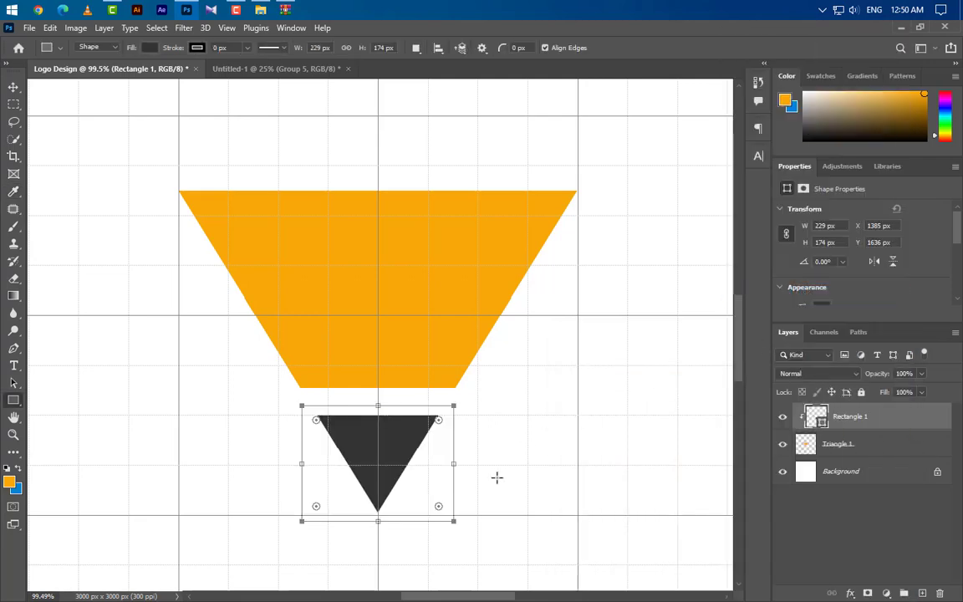
# Step: Draw a vertical orange rectangle about 150 × 507 px on a new layer, above the trapezoid and flush with its left corner
pyautogui.scroll(-3, 440, 505)
pyautogui.scroll(-2, 441, 520)
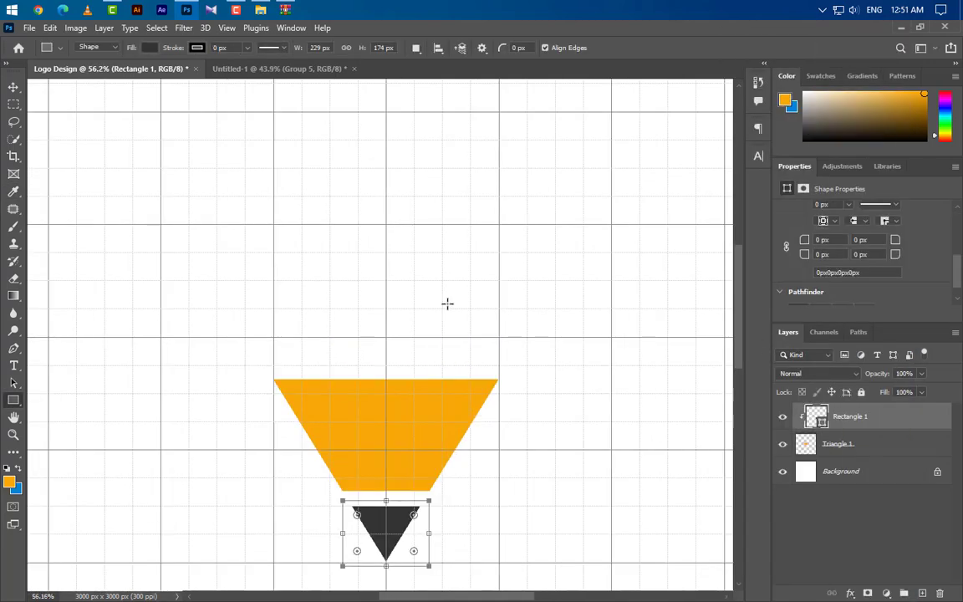
pyautogui.press('v')
pyautogui.click(13, 400)
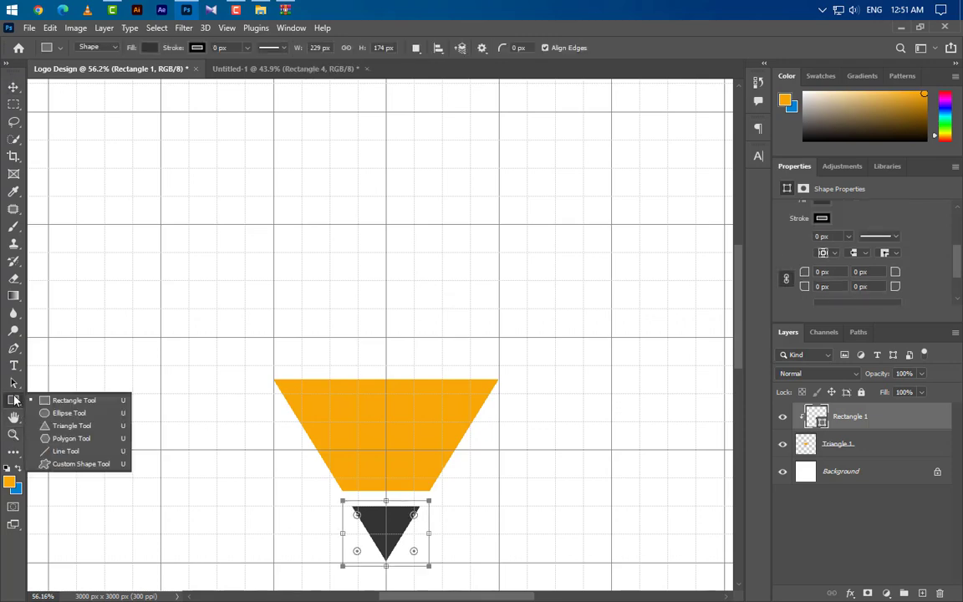
pyautogui.click(73, 398)
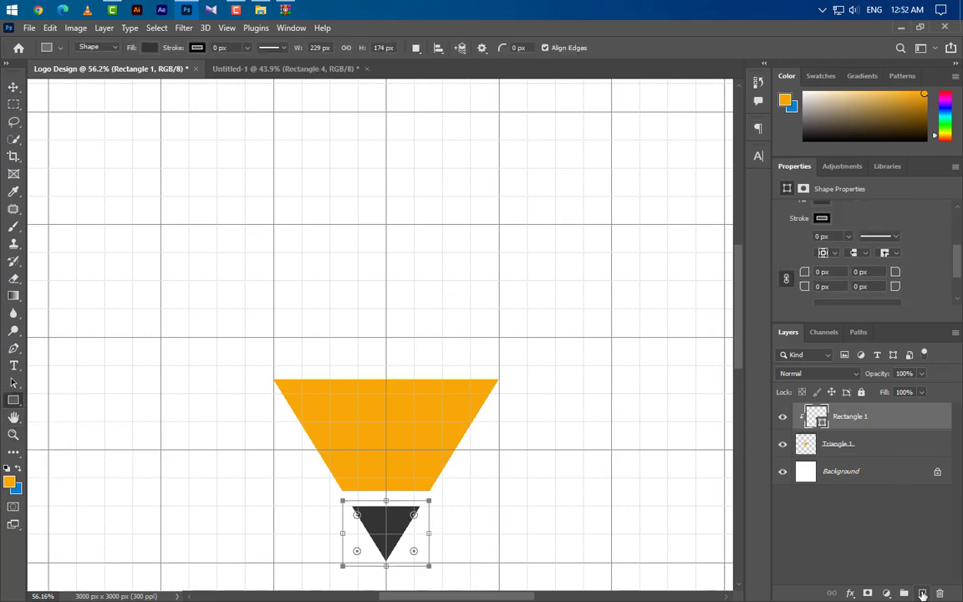
pyautogui.click(923, 593)
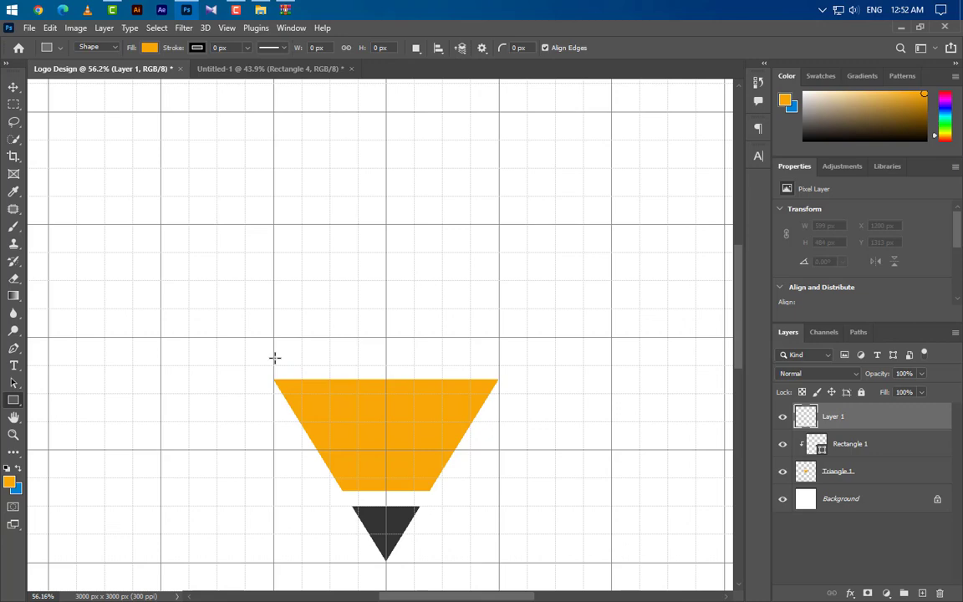
pyautogui.moveTo(275, 358); pyautogui.dragTo(331, 169)
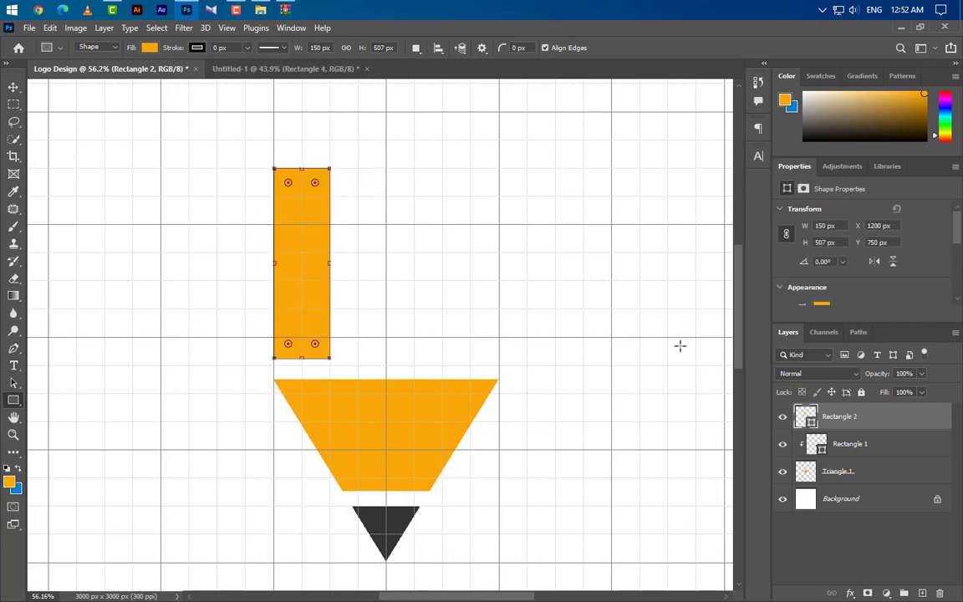
# Step: Round the two upper corners of the vertical bar with a 25 px radius
pyautogui.scroll(-5, 861, 284)
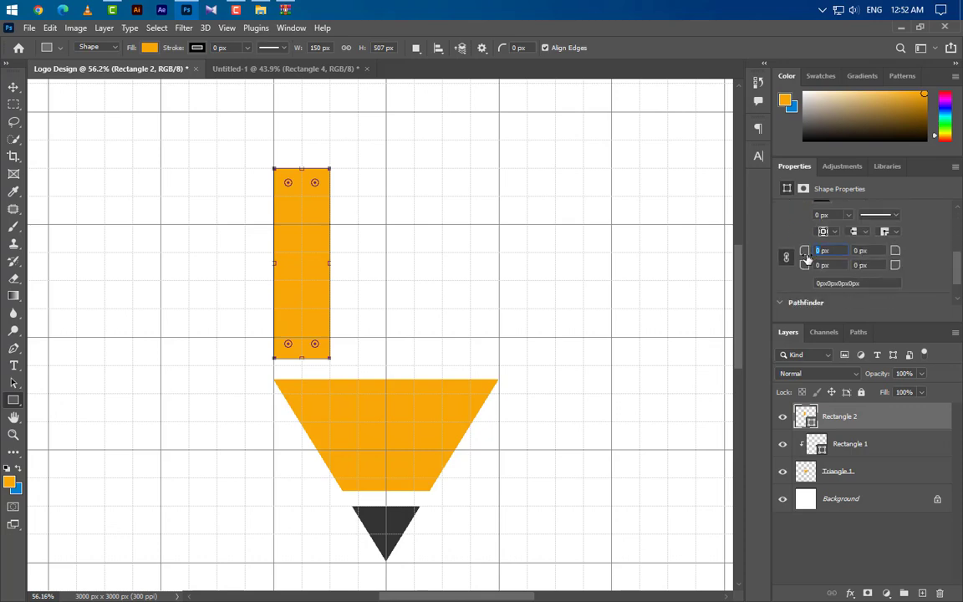
pyautogui.write('5')
pyautogui.press('Return')
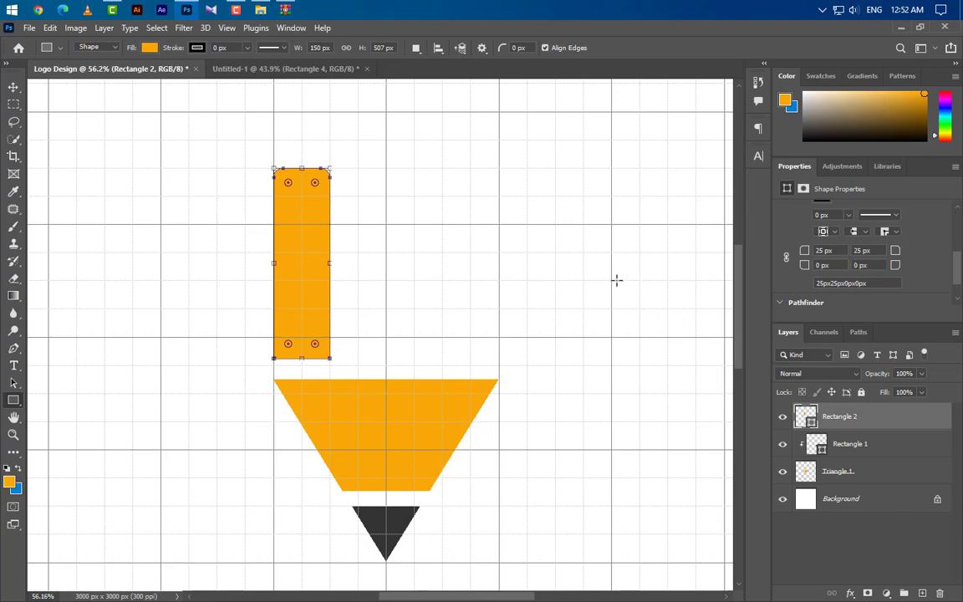
# Step: Draw a circle on a new layer just above the vertical bar and scale it to 150 × 150 px to match the bar's width
pyautogui.scroll(4, 408, 361)
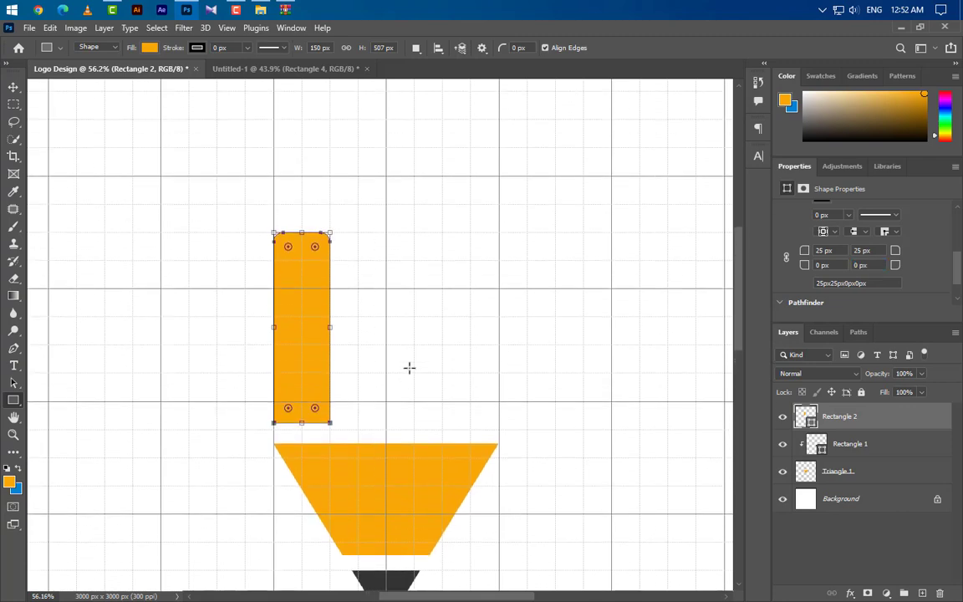
pyautogui.click(920, 594)
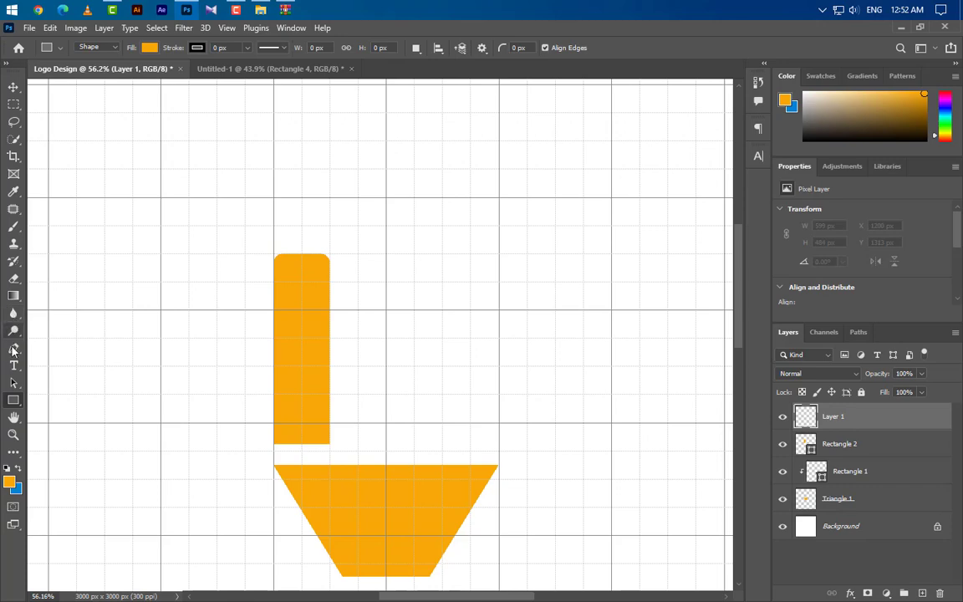
pyautogui.rightClick(13, 404)
pyautogui.click(71, 412)
pyautogui.moveTo(278, 183); pyautogui.dragTo(344, 238)
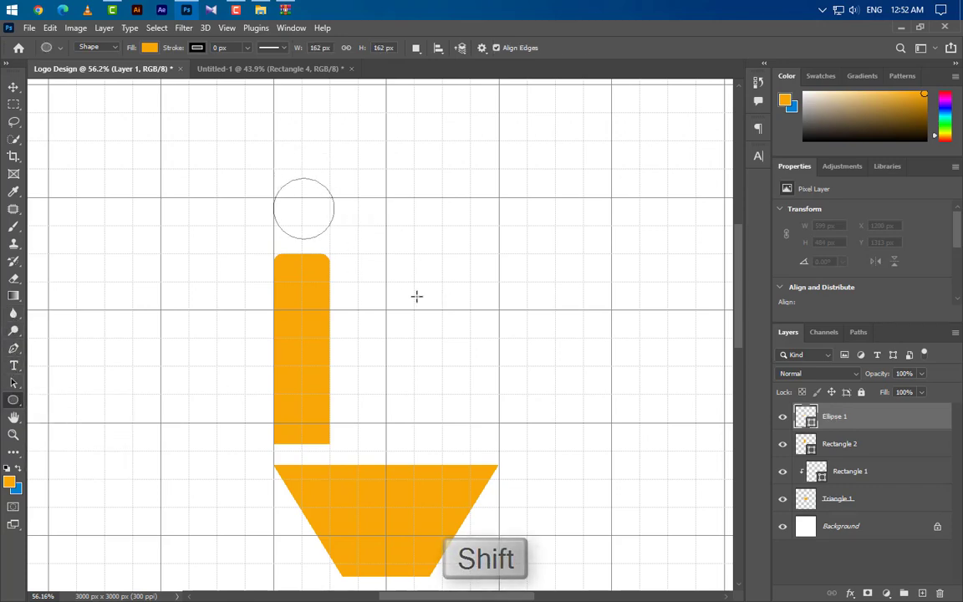
pyautogui.hotkey('ctrl', 't')
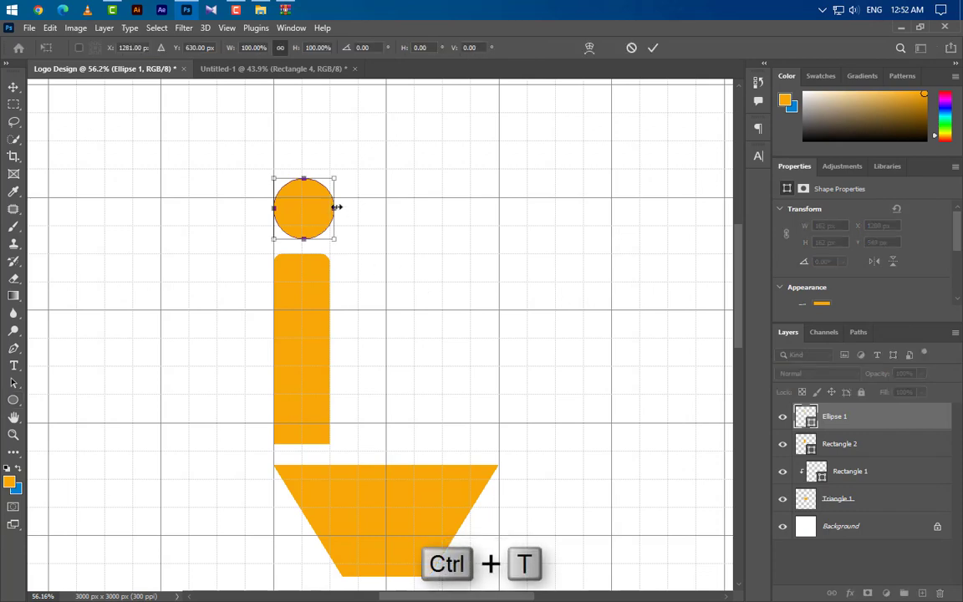
pyautogui.moveTo(337, 207); pyautogui.dragTo(307, 216)
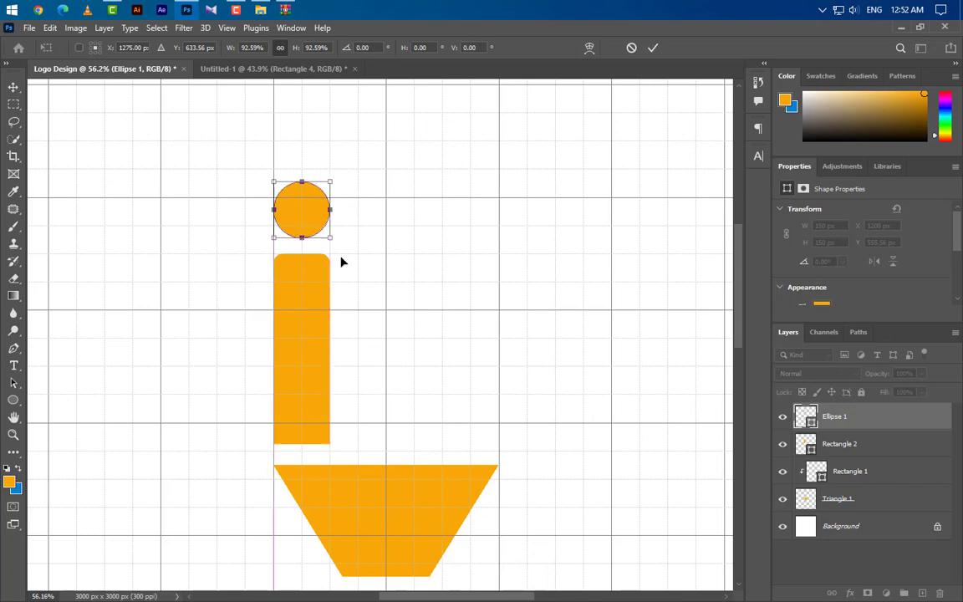
pyautogui.click(653, 49)
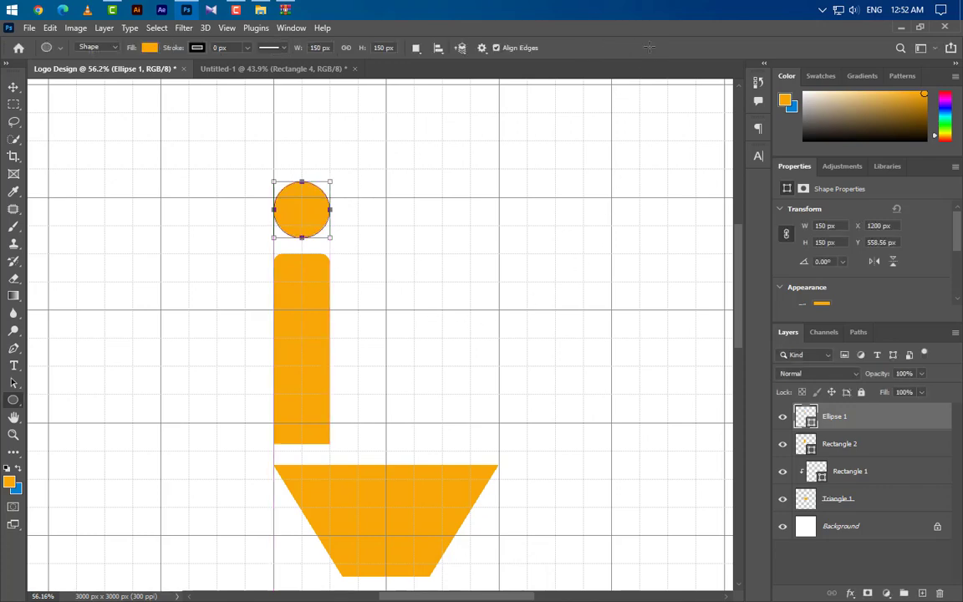
# Step: Set the fill color of both the circle and the vertical bar to #0581d0
pyautogui.doubleClick(811, 422)
pyautogui.write('0581d0')
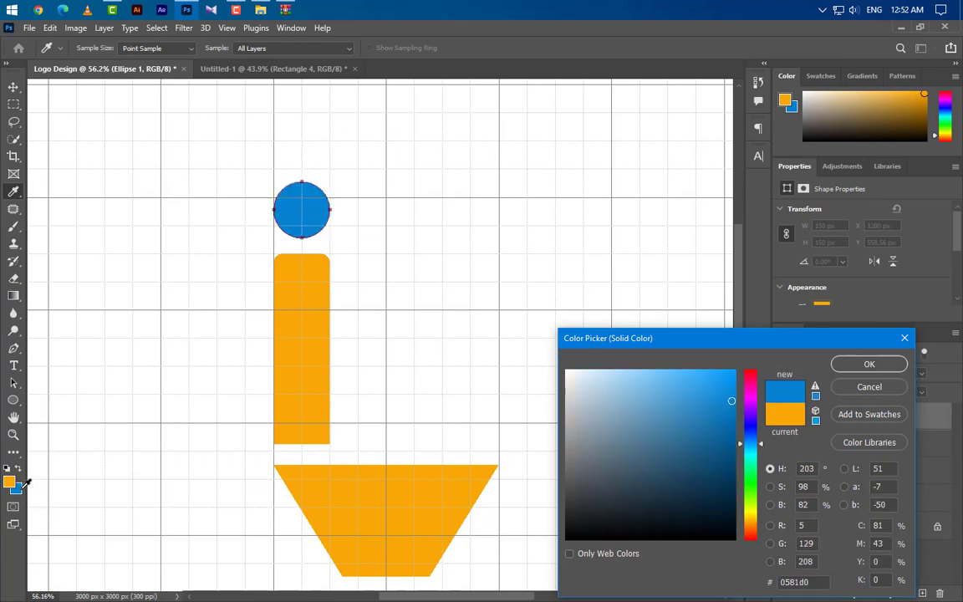
pyautogui.press('Return')
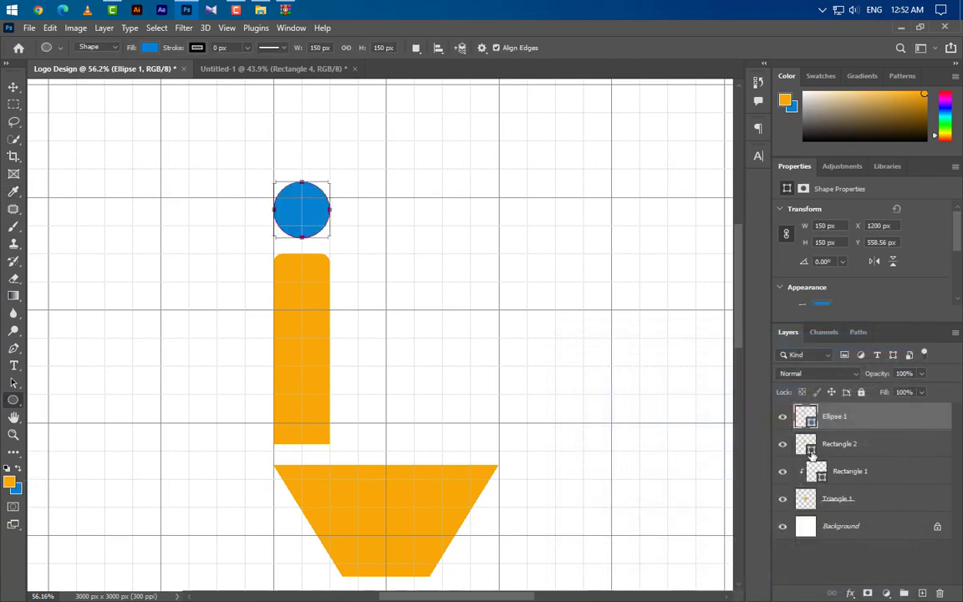
pyautogui.doubleClick(810, 449)
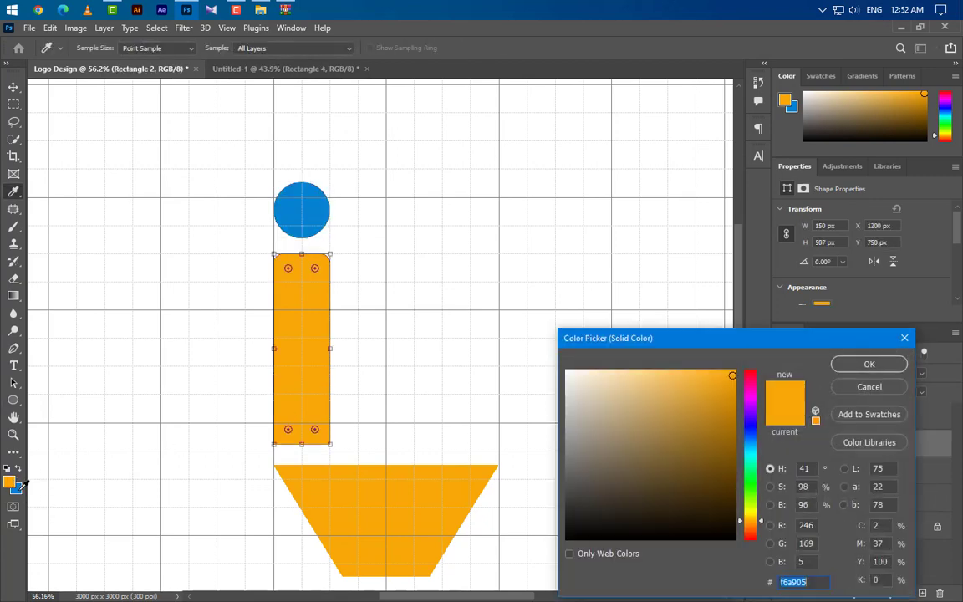
pyautogui.write('0581d0')
pyautogui.click(851, 368)
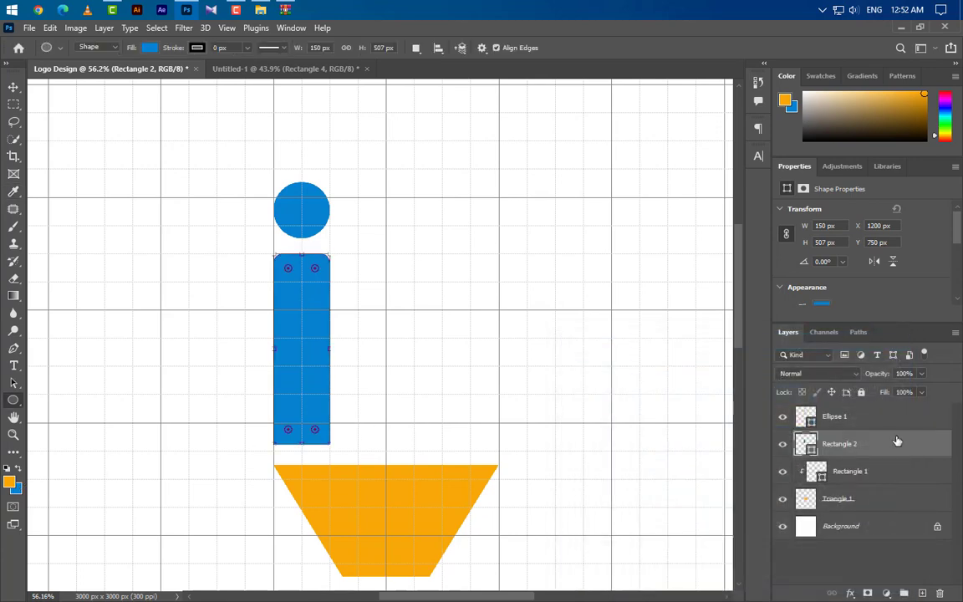
# Step: Group the circle and bar, and duplicate the group twice to the right to make three evenly spaced columns across the trapezoid's width
pyautogui.keyDown('shift'); pyautogui.click(884, 422); pyautogui.keyUp('shift')
pyautogui.click(904, 593)
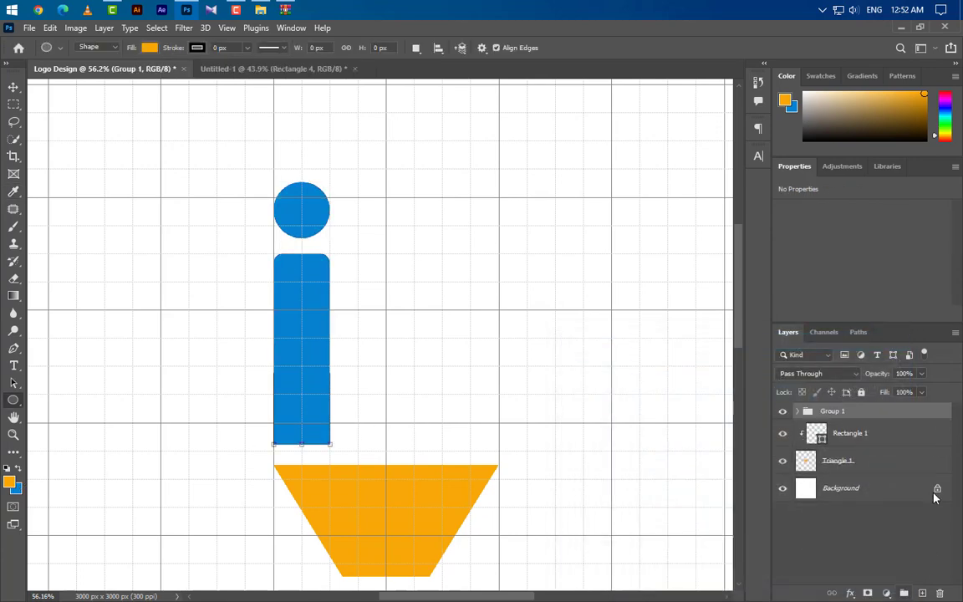
pyautogui.click(17, 89)
pyautogui.moveTo(315, 348); pyautogui.dragTo(491, 362)
# Step: Recolor the middle bar with the orange sampled from the trapezoid
pyautogui.click(400, 377)
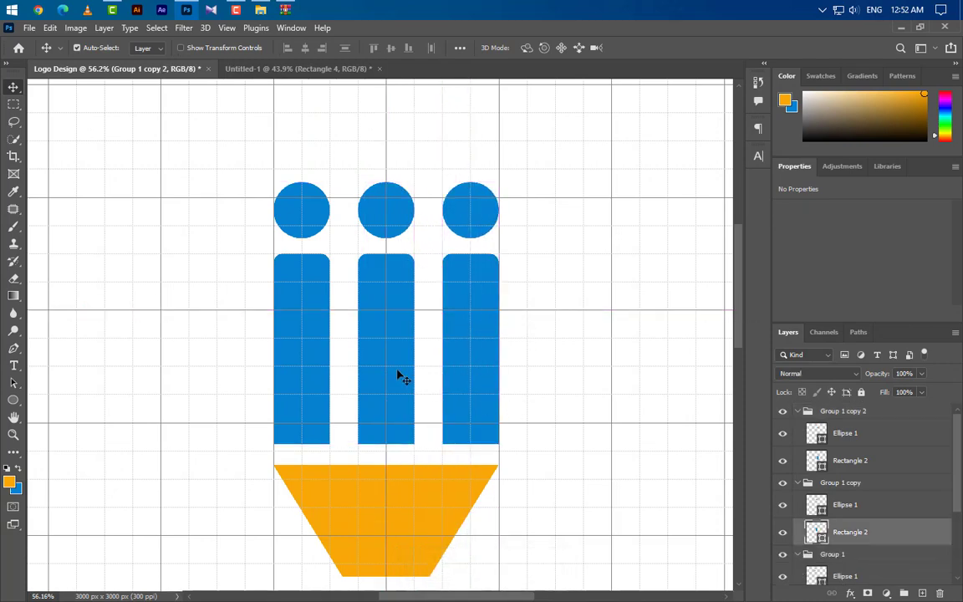
pyautogui.doubleClick(823, 540)
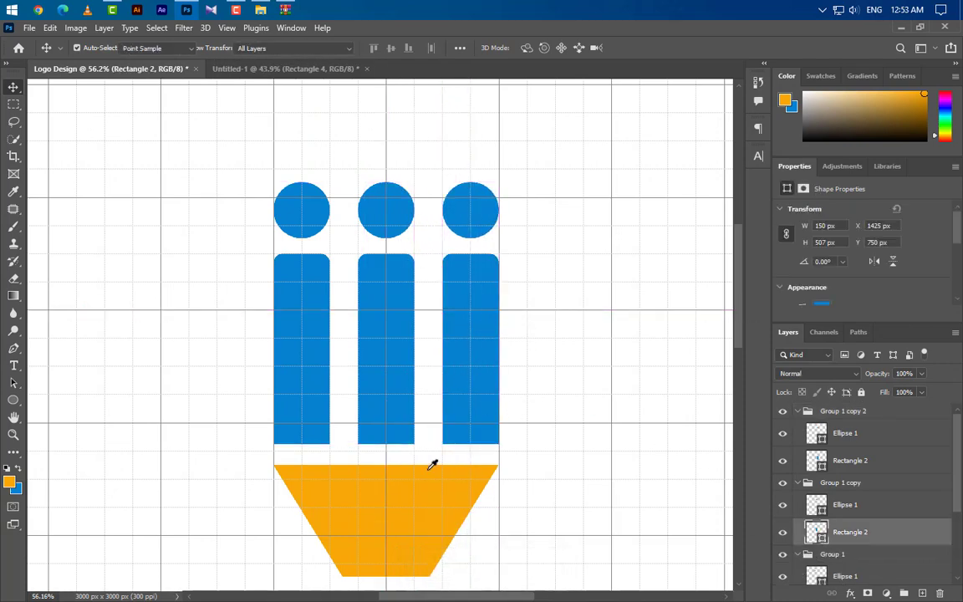
pyautogui.click(396, 500)
pyautogui.click(849, 365)
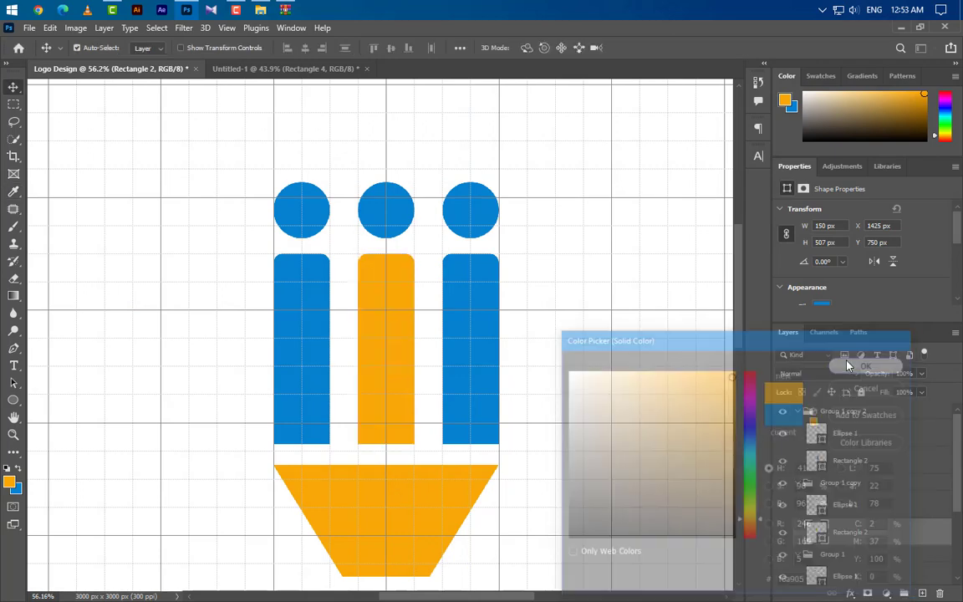
# Step: Recolor the middle circle with the orange #f6a905 sampled from the middle bar
pyautogui.click(379, 203)
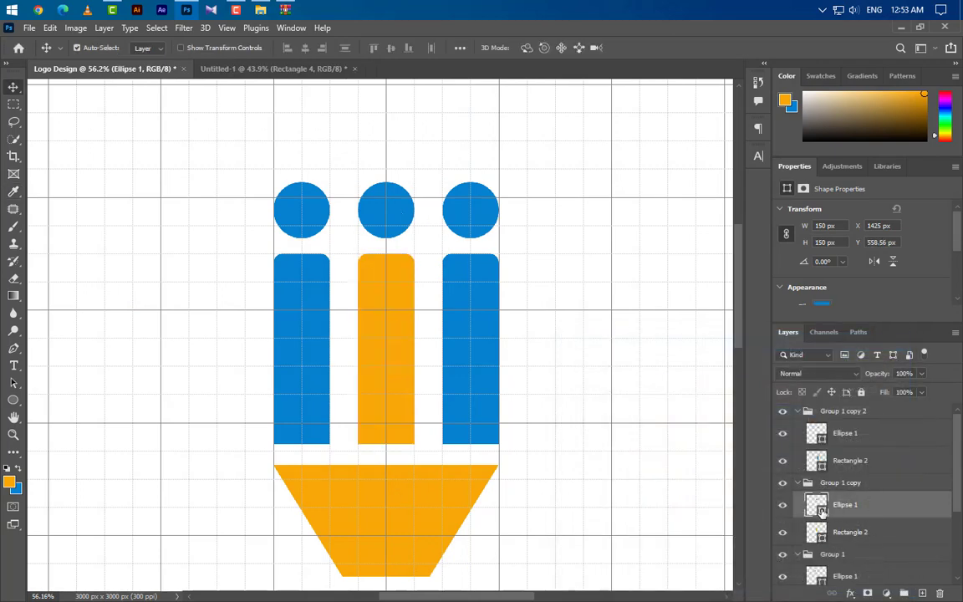
pyautogui.doubleClick(822, 507)
pyautogui.click(408, 286)
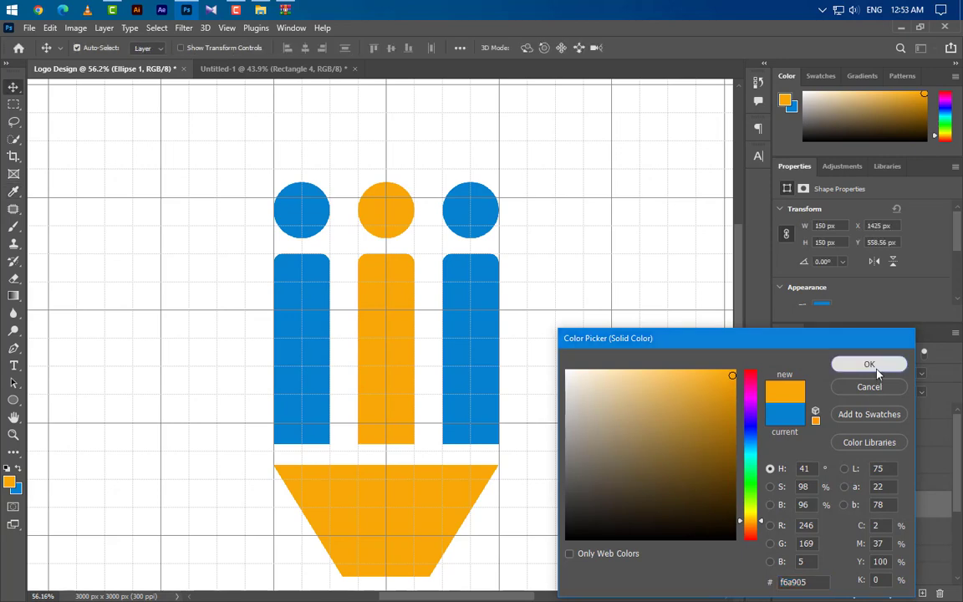
pyautogui.click(869, 365)
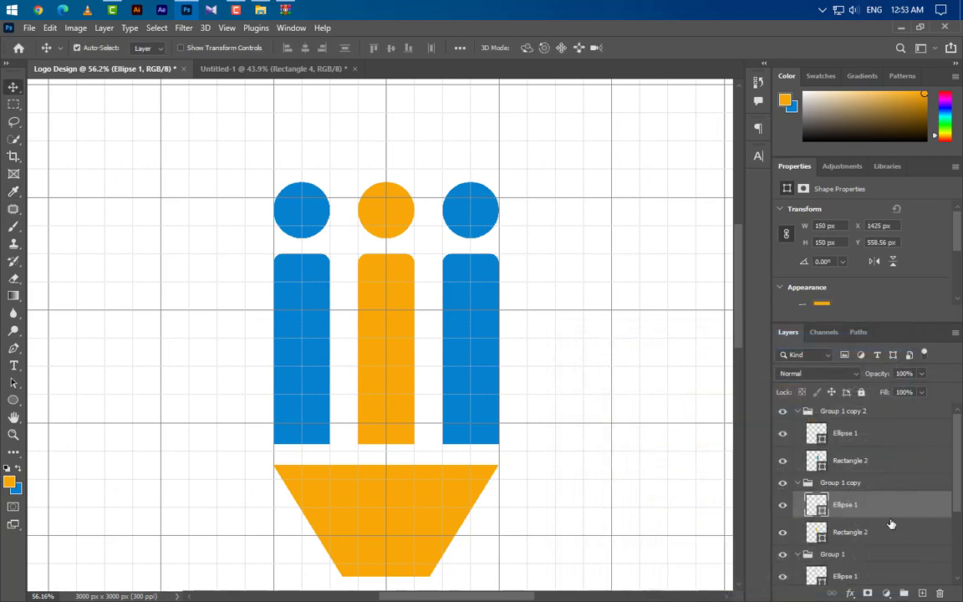
# Step: Move the middle circle-and-bar group straight down until the bar overlaps the trapezoid, with the bar's top at Y 905 px
pyautogui.click(799, 483)
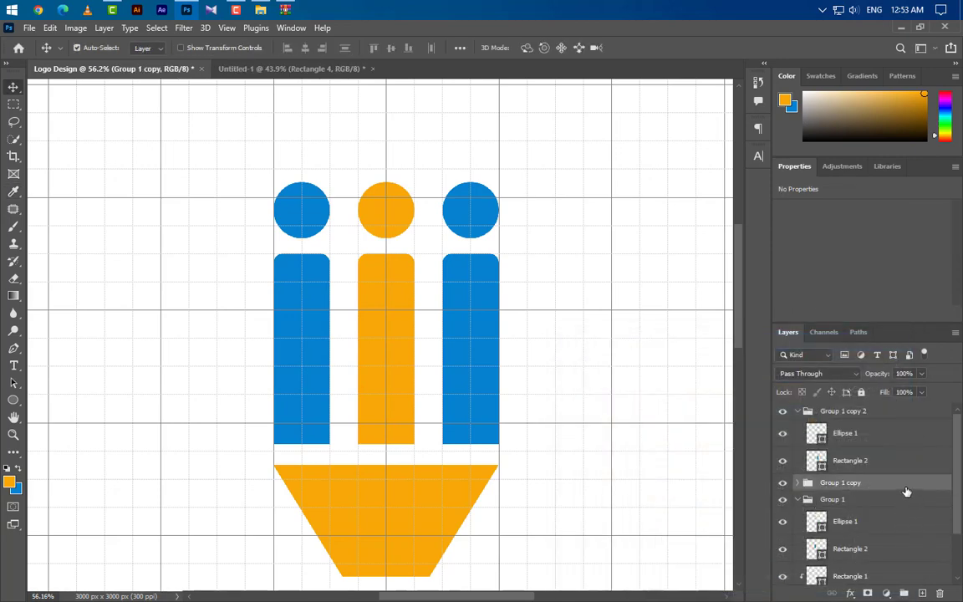
pyautogui.press('Down')
pyautogui.press('Down')
pyautogui.press('Down')
pyautogui.press('Down')
pyautogui.press('Down')
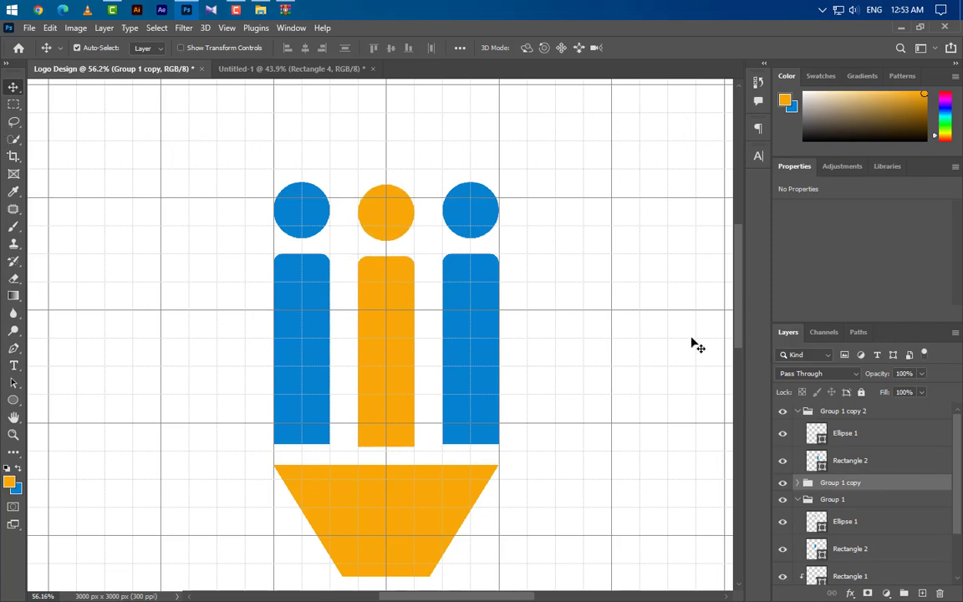
pyautogui.press('Down')
pyautogui.press('Down')
pyautogui.press('Down')
pyautogui.press('Down')
pyautogui.press('Down')
pyautogui.press('Down')
pyautogui.press('Down')
pyautogui.press('Down')
pyautogui.press('Down')
pyautogui.press('Down')
pyautogui.press('Down')
pyautogui.press('Down')
pyautogui.press('Down')
pyautogui.press('Down')
pyautogui.press('Down')
pyautogui.press('Down')
pyautogui.press('Down')
pyautogui.press('Down')
pyautogui.press('Down')
pyautogui.press('Down')
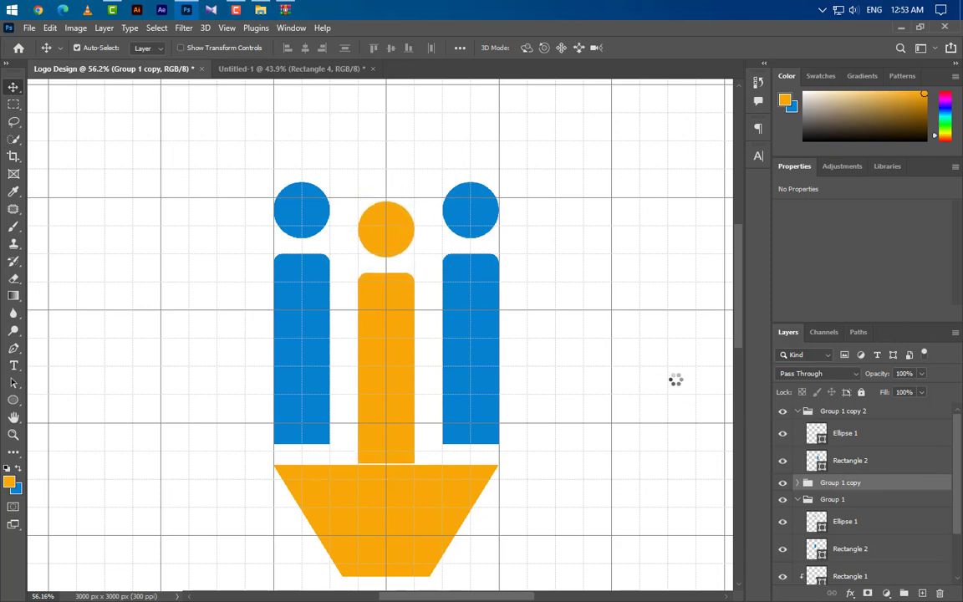
pyautogui.press('Down')
pyautogui.press('Down')
pyautogui.press('Down')
pyautogui.press('Down')
pyautogui.press('Down')
pyautogui.press('Down')
pyautogui.press('Down')
pyautogui.press('Down')
pyautogui.press('Down')
pyautogui.press('Down')
pyautogui.press('Down')
pyautogui.press('Down')
pyautogui.press('Down')
pyautogui.press('Down')
pyautogui.press('Down')
pyautogui.press('Down')
pyautogui.press('Down')
pyautogui.press('Down')
pyautogui.press('Down')
pyautogui.press('Down')
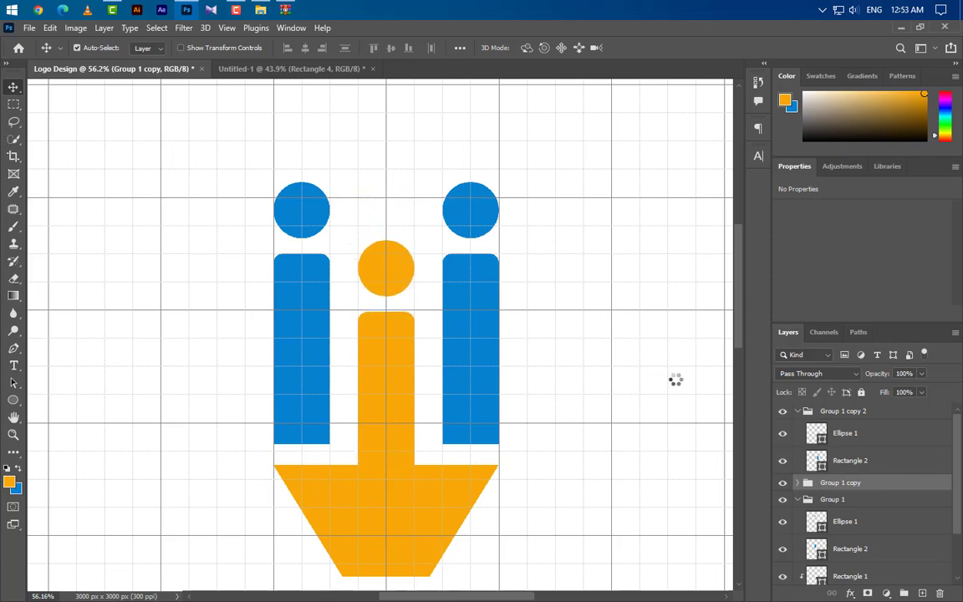
# Step: Rasterize the middle bar and delete the part extending below the blue bars' lower edge using a rectangular selection, then deselect
pyautogui.click(13, 103)
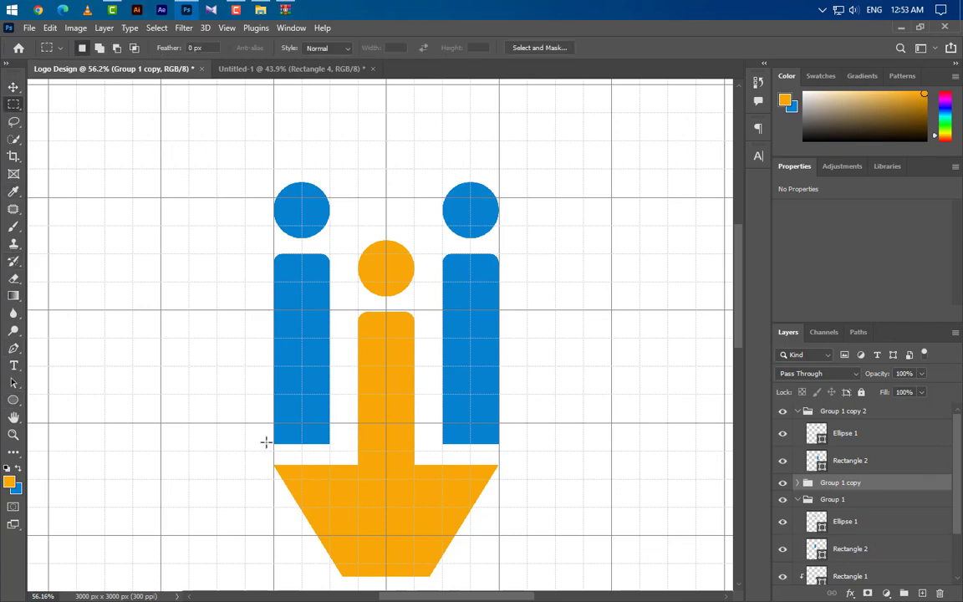
pyautogui.moveTo(264, 442); pyautogui.dragTo(518, 535)
pyautogui.click(798, 483)
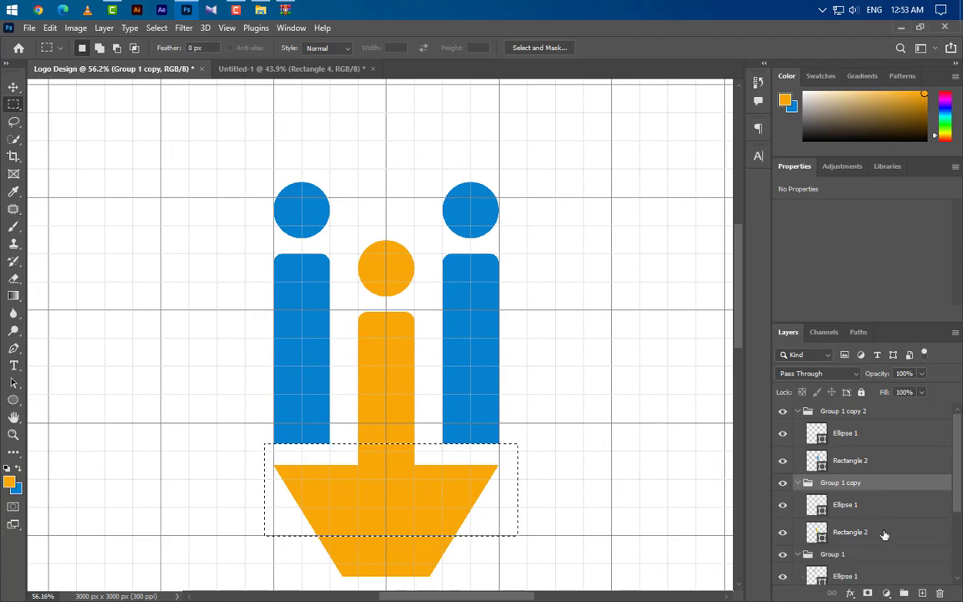
pyautogui.click(883, 531)
pyautogui.rightClick(885, 531)
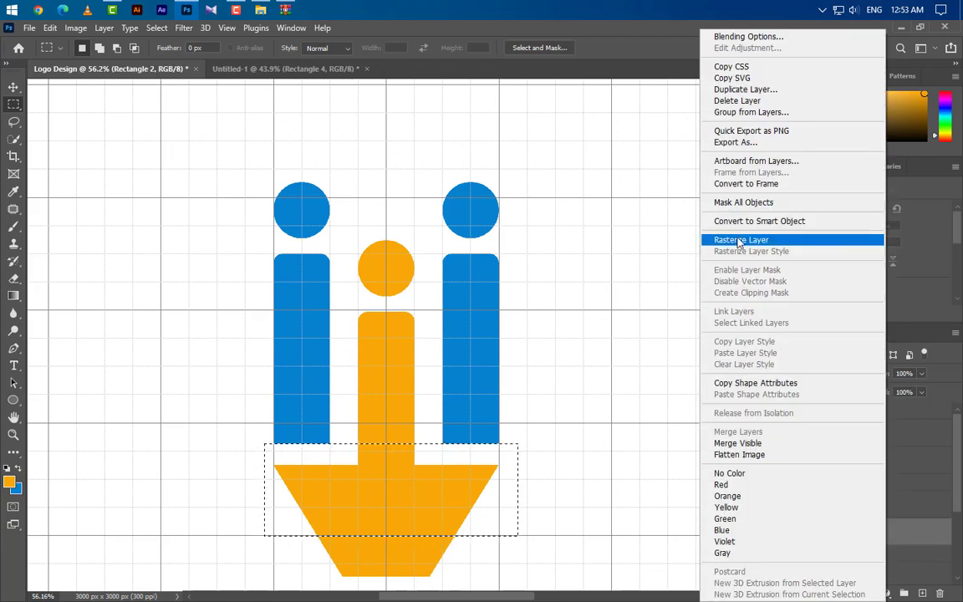
pyautogui.click(741, 240)
pyautogui.press('Delete')
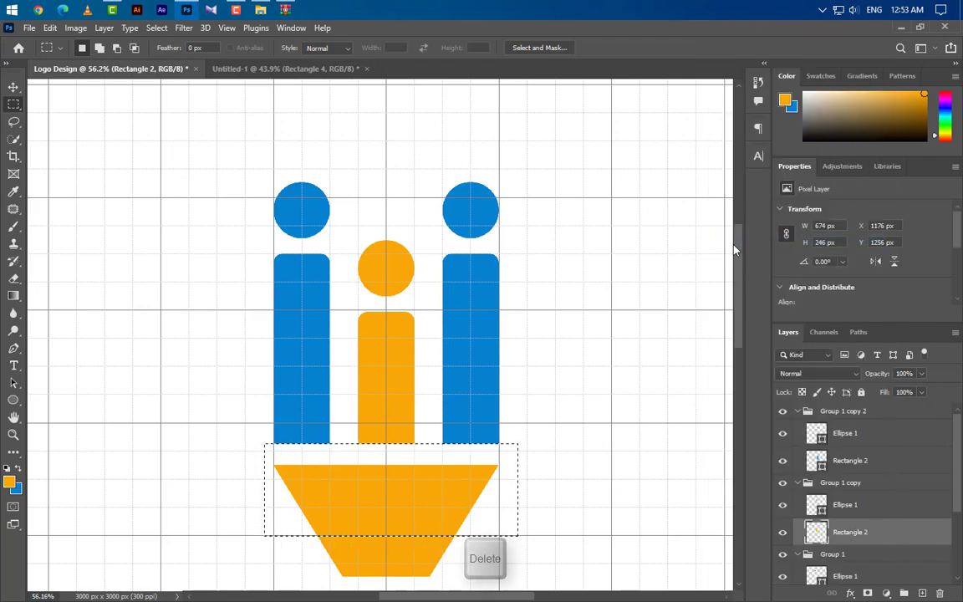
pyautogui.hotkey('ctrl', 'd')
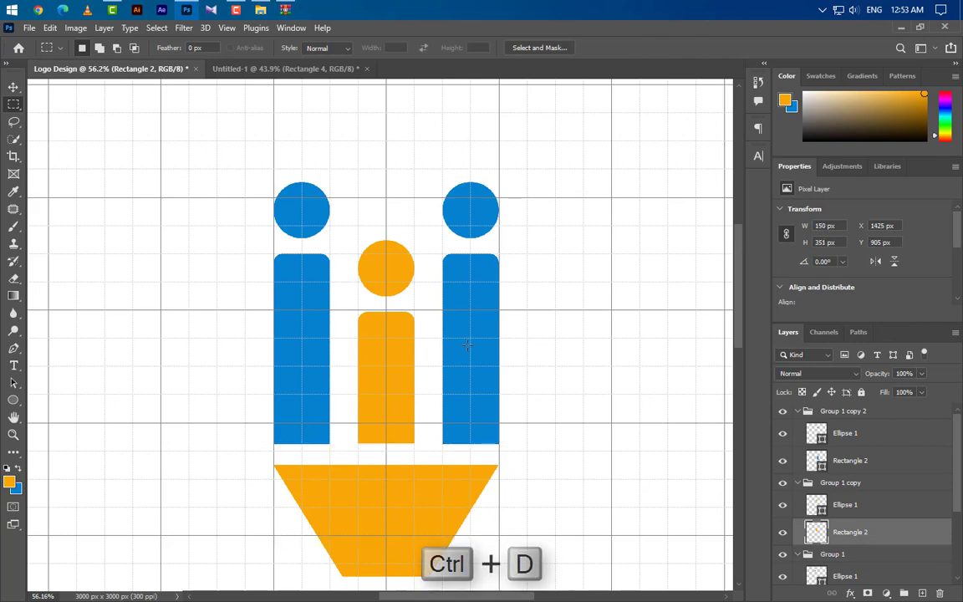
# Step: Start an orange Pen shape on the center line below the pencil tip, curving its lower edge leftward to about 1350 px wide
pyautogui.scroll(-5, 338, 311)
pyautogui.scroll(-2, 376, 343)
pyautogui.scroll(3, 329, 401)
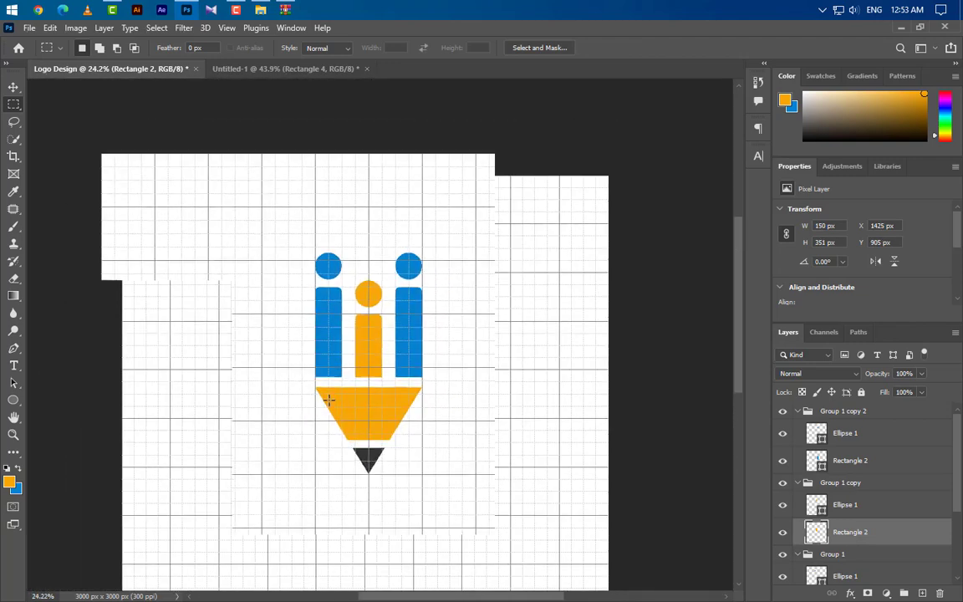
pyautogui.scroll(-1, 355, 404)
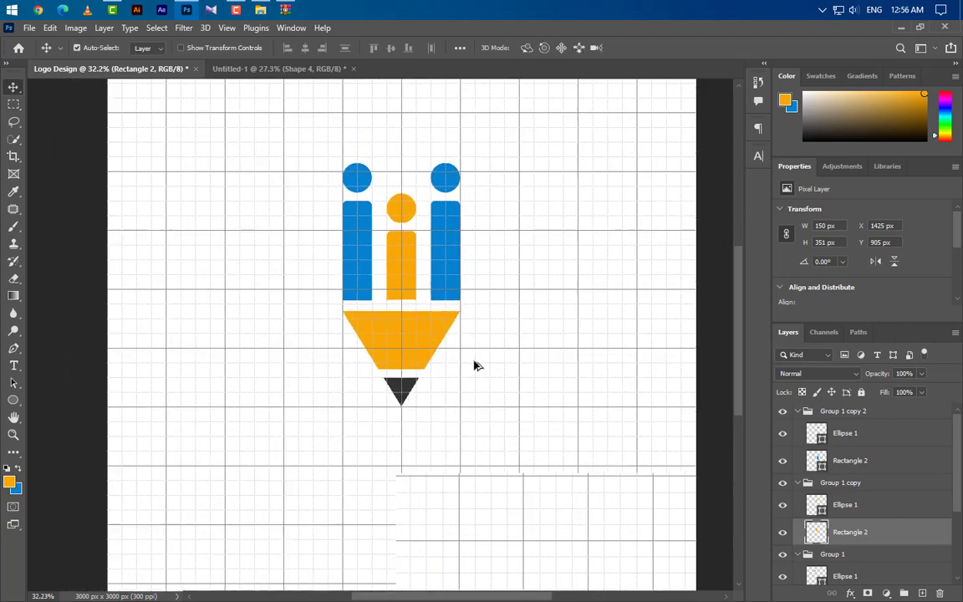
pyautogui.click(14, 348)
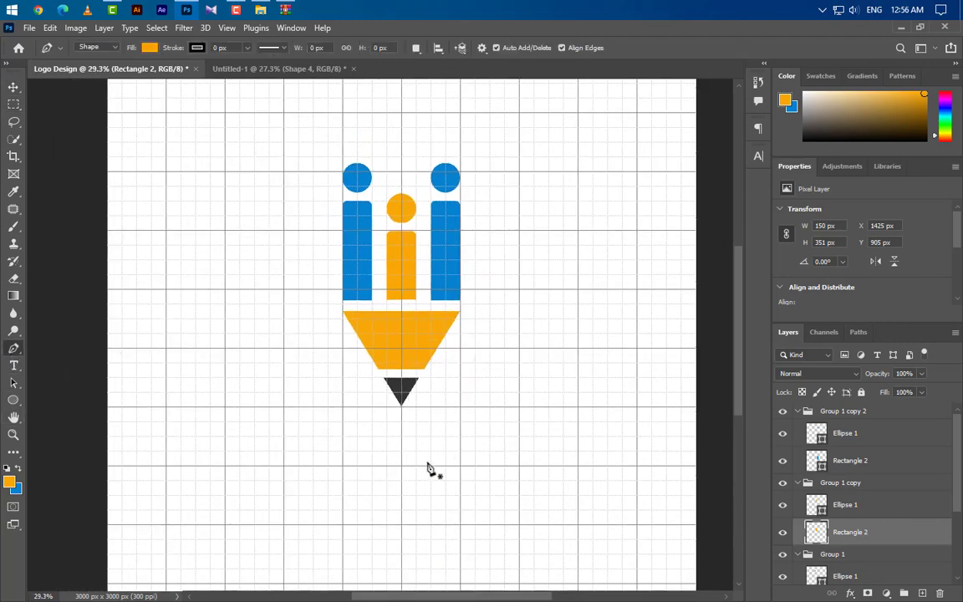
pyautogui.click(401, 472)
pyautogui.scroll(2, 107, 462)
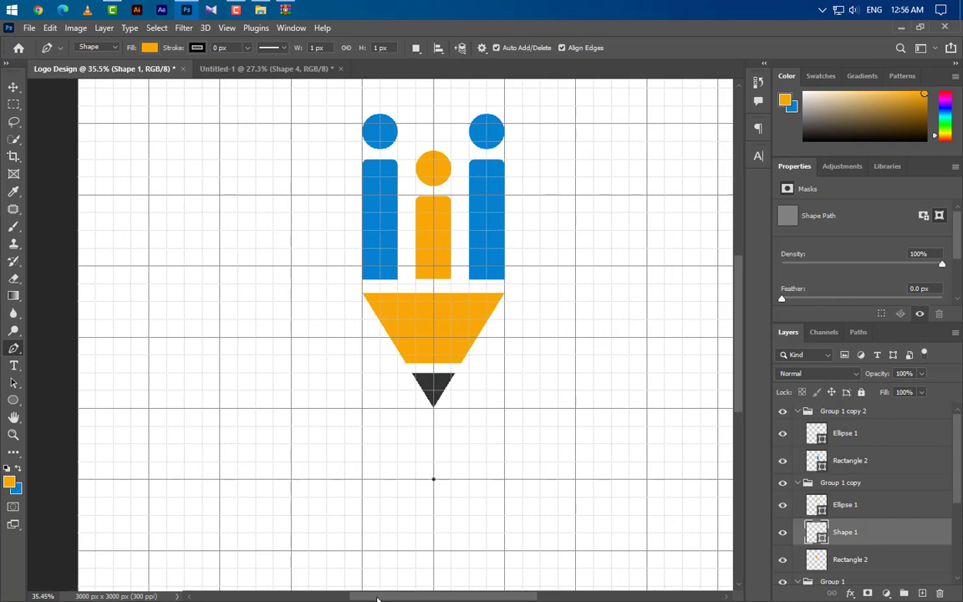
pyautogui.moveTo(378, 598); pyautogui.dragTo(340, 597)
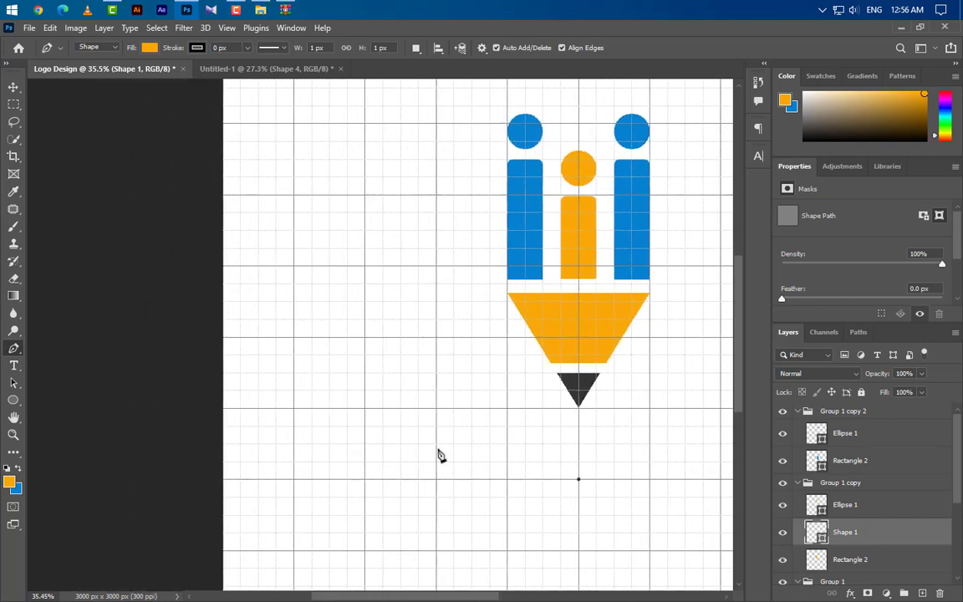
pyautogui.moveTo(255, 428); pyautogui.dragTo(35, 453)
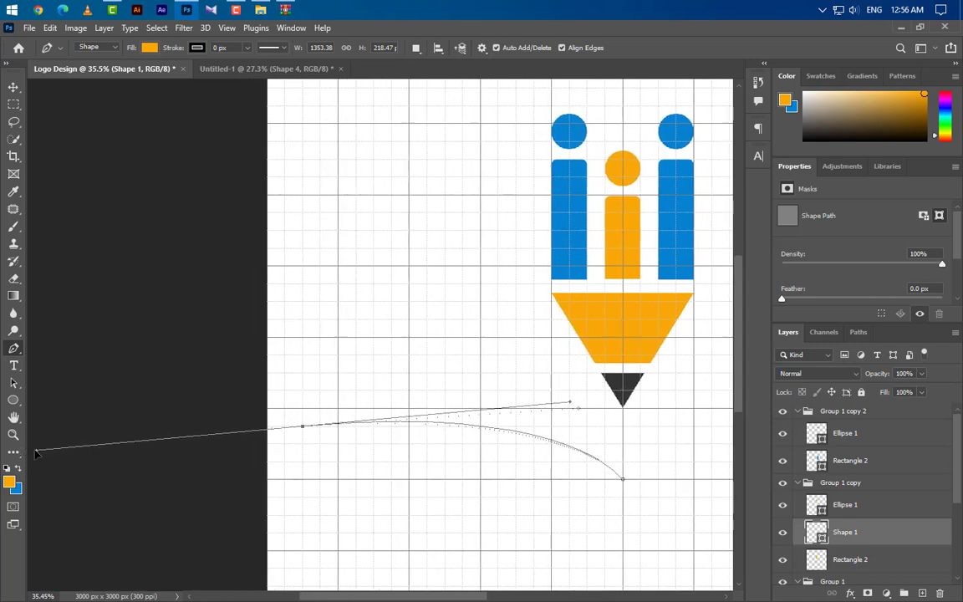
pyautogui.keyDown('alt'); pyautogui.click(303, 428); pyautogui.keyUp('alt')
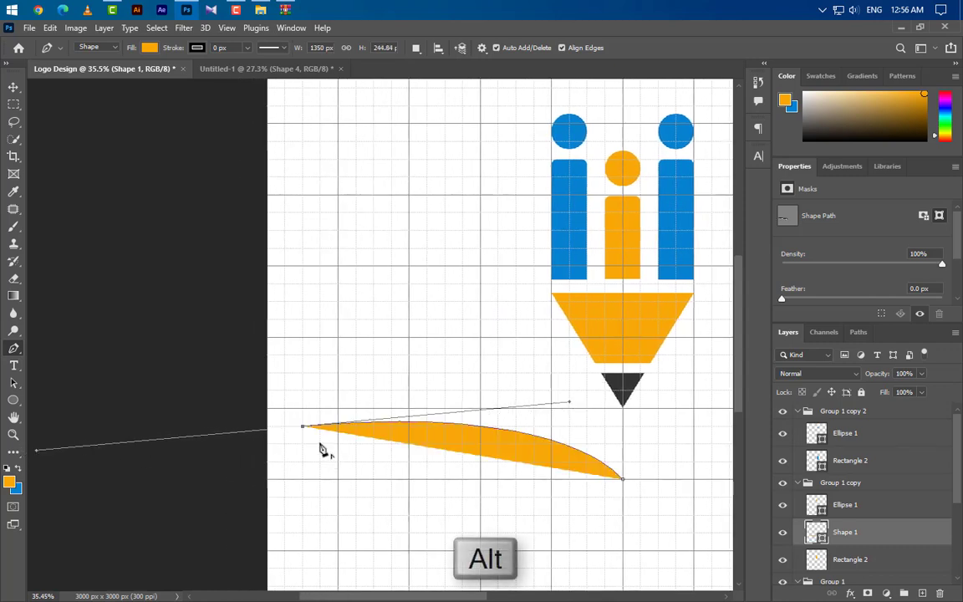
# Step: Curve the swoosh's upper edge back to the center line and close it with a straight vertical end, about 297 px tall overall
pyautogui.scroll(-1, 193, 488)
pyautogui.scroll(-2, 377, 491)
pyautogui.scroll(3, 626, 422)
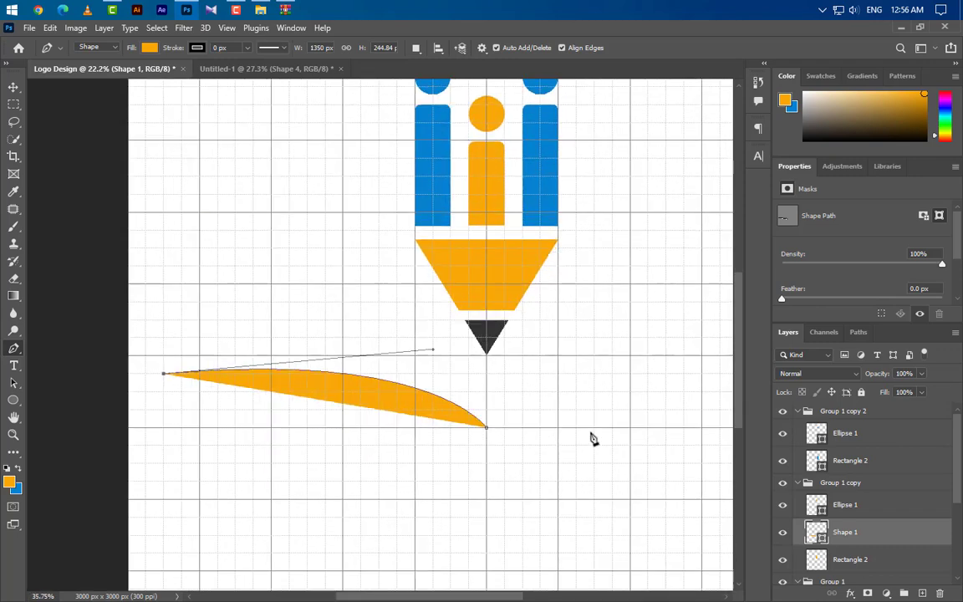
pyautogui.moveTo(470, 599); pyautogui.dragTo(492, 599)
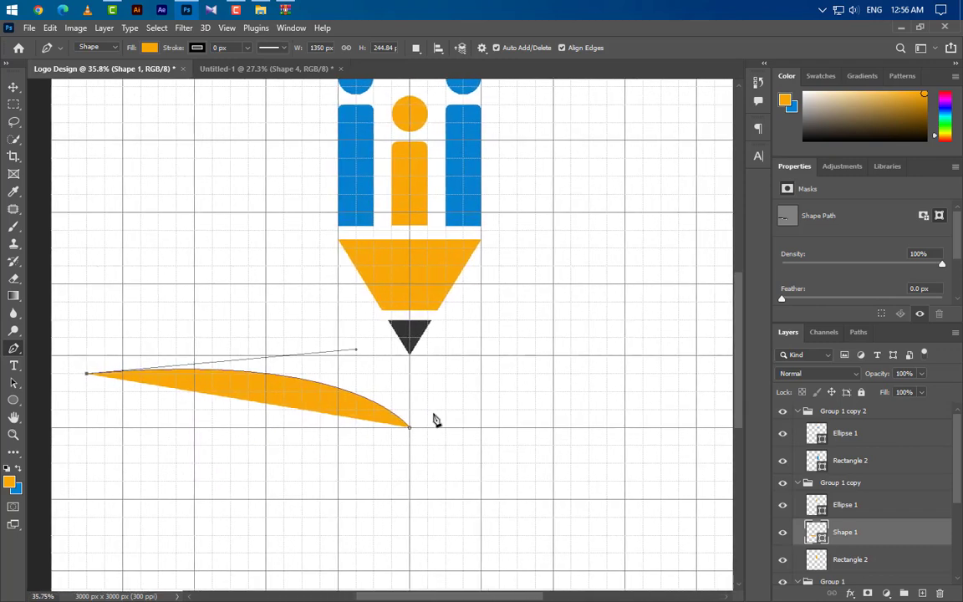
pyautogui.moveTo(410, 402); pyautogui.dragTo(535, 483)
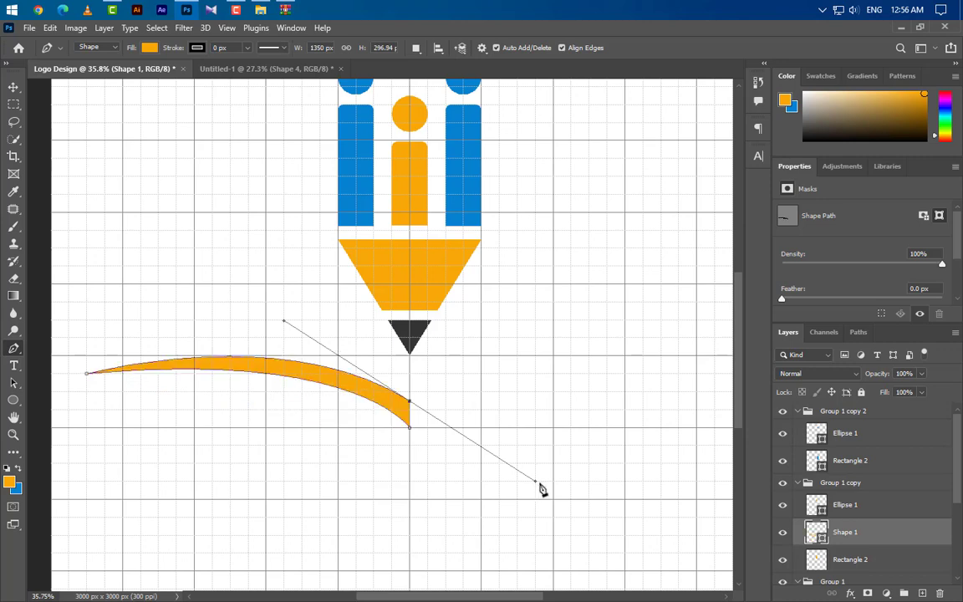
pyautogui.press('alt')
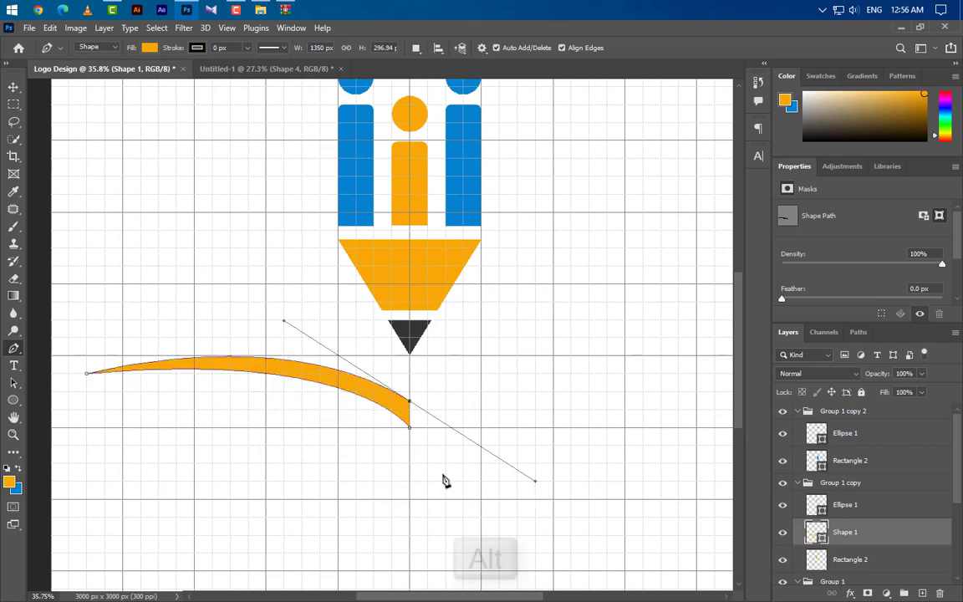
pyautogui.keyDown('alt'); pyautogui.click(410, 404); pyautogui.keyUp('alt')
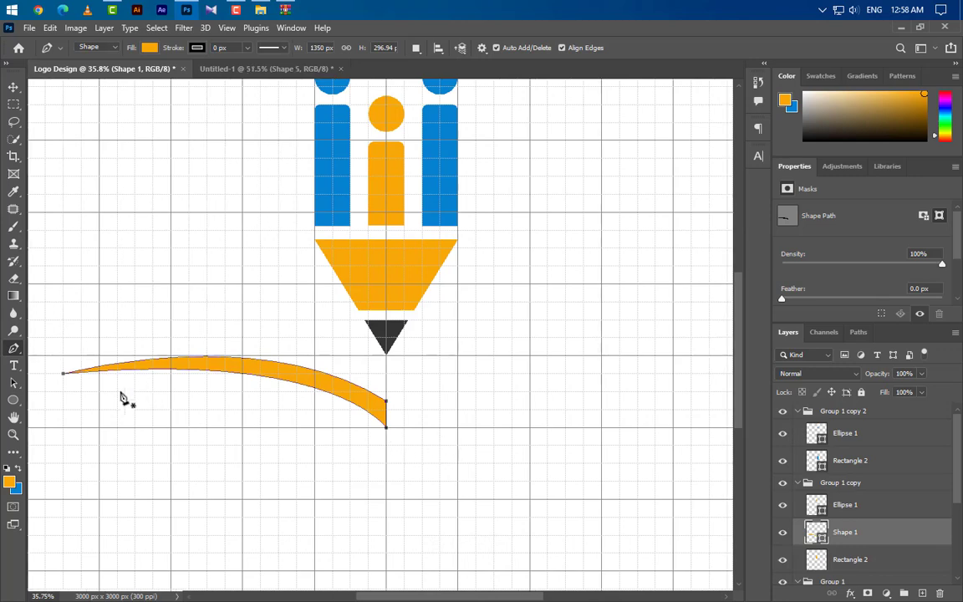
# Step: Start a second Pen shape just above the swoosh, curving its lower edge leftward from near the center line, about 854 px wide
pyautogui.scroll(3, 195, 393)
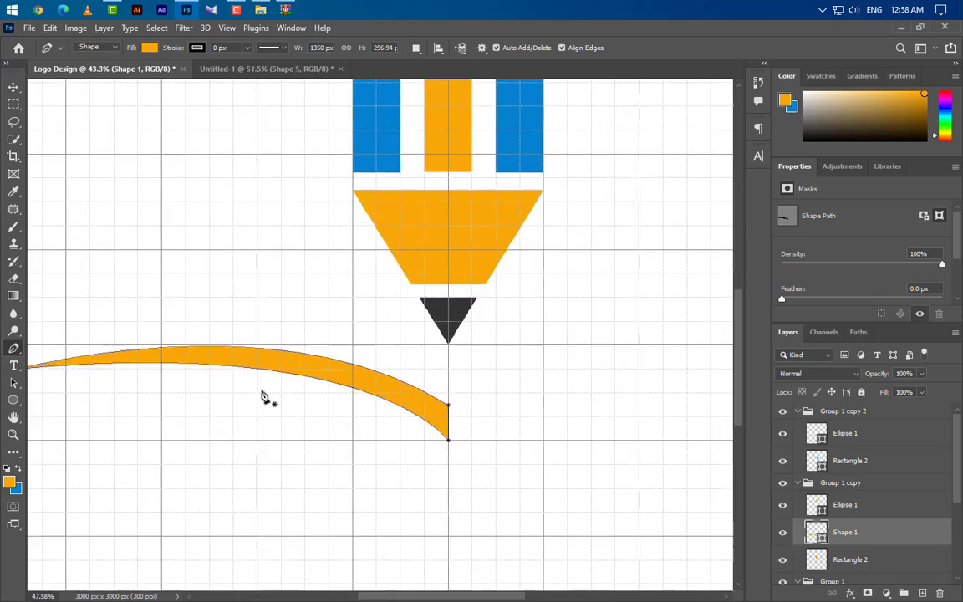
pyautogui.click(426, 379)
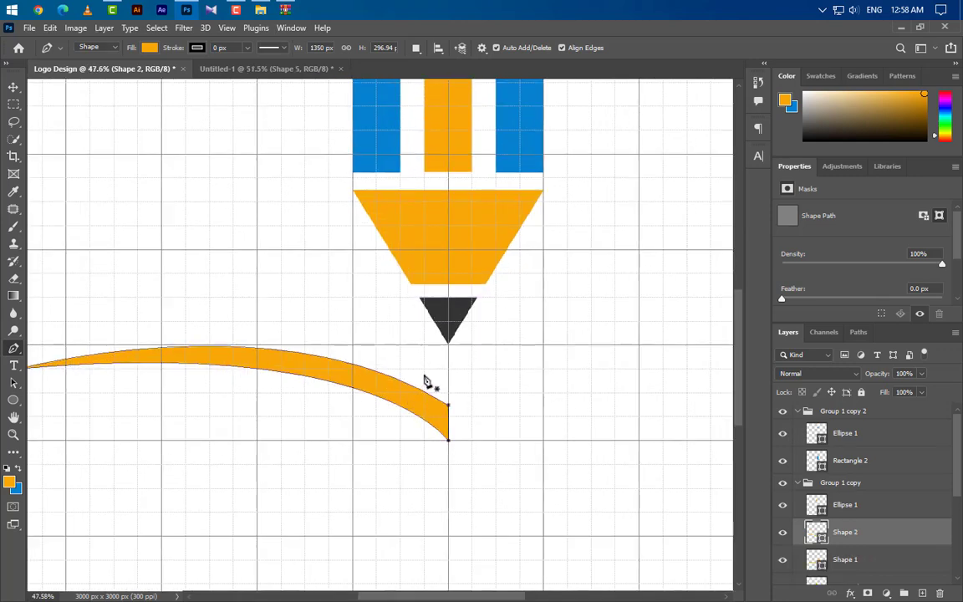
pyautogui.scroll(-3, 542, 405)
pyautogui.scroll(3, 186, 386)
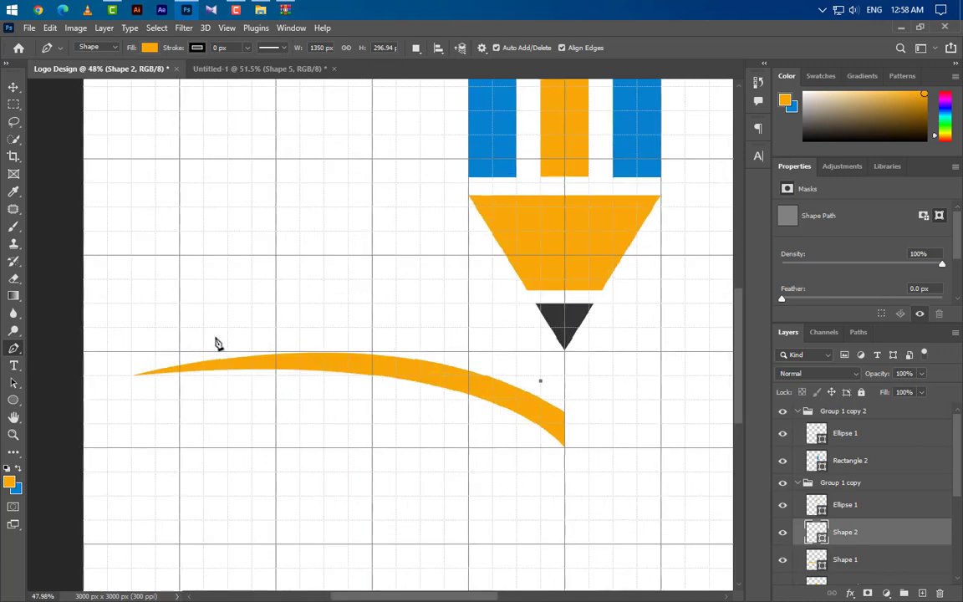
pyautogui.moveTo(269, 343); pyautogui.dragTo(108, 359)
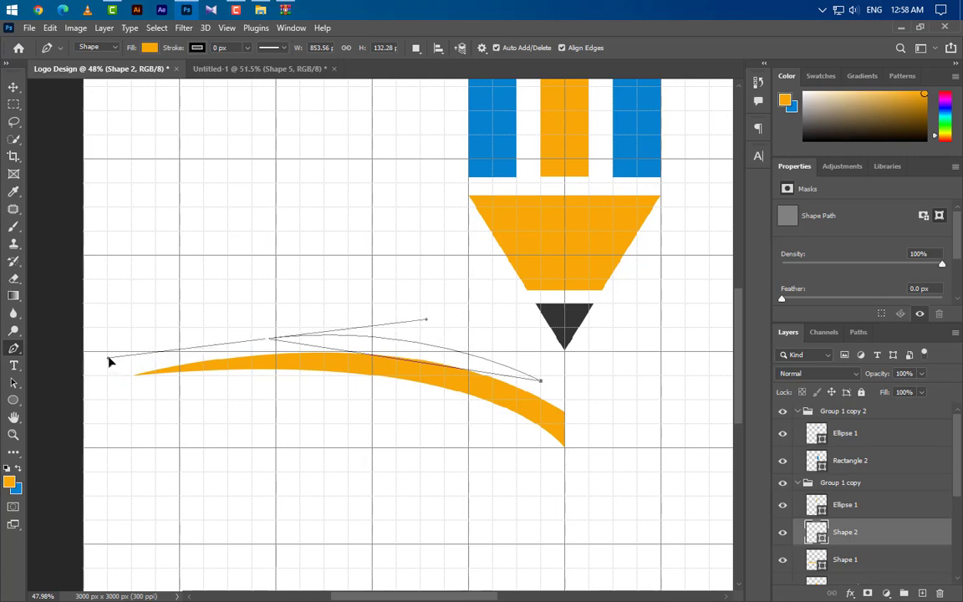
pyautogui.keyDown('alt'); pyautogui.click(268, 341); pyautogui.keyUp('alt')
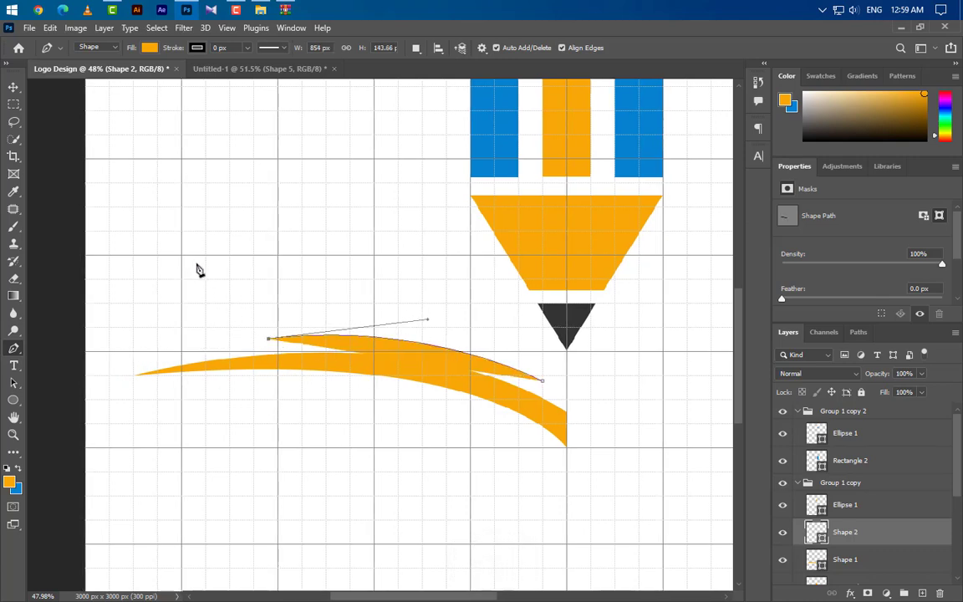
# Step: Add a curved left side rising to a point and close the second shape with an arched upper edge, about 1088 × 380 px
pyautogui.scroll(3, 199, 270)
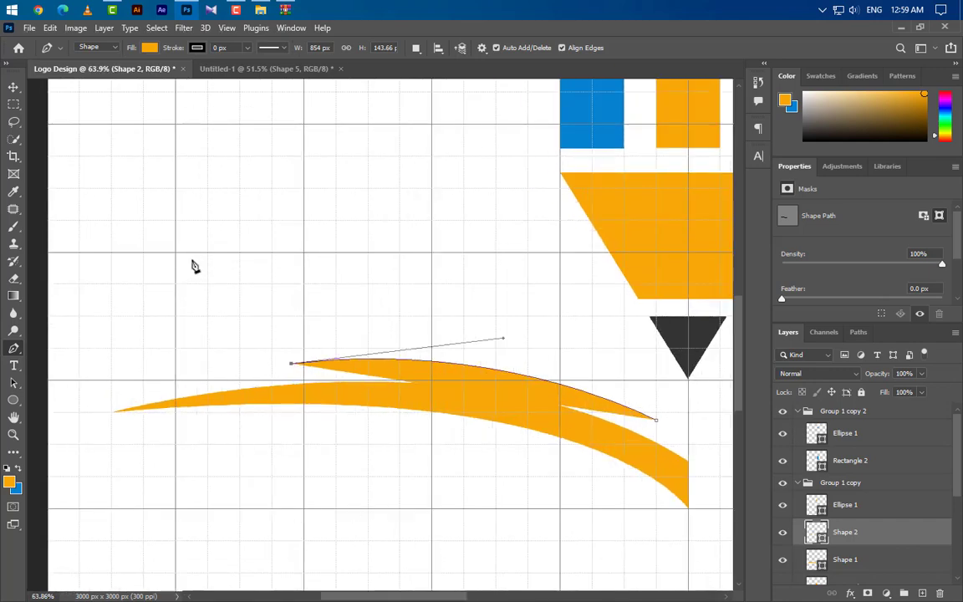
pyautogui.moveTo(192, 262); pyautogui.dragTo(94, 220)
pyautogui.keyDown('alt'); pyautogui.click(192, 262); pyautogui.keyUp('alt')
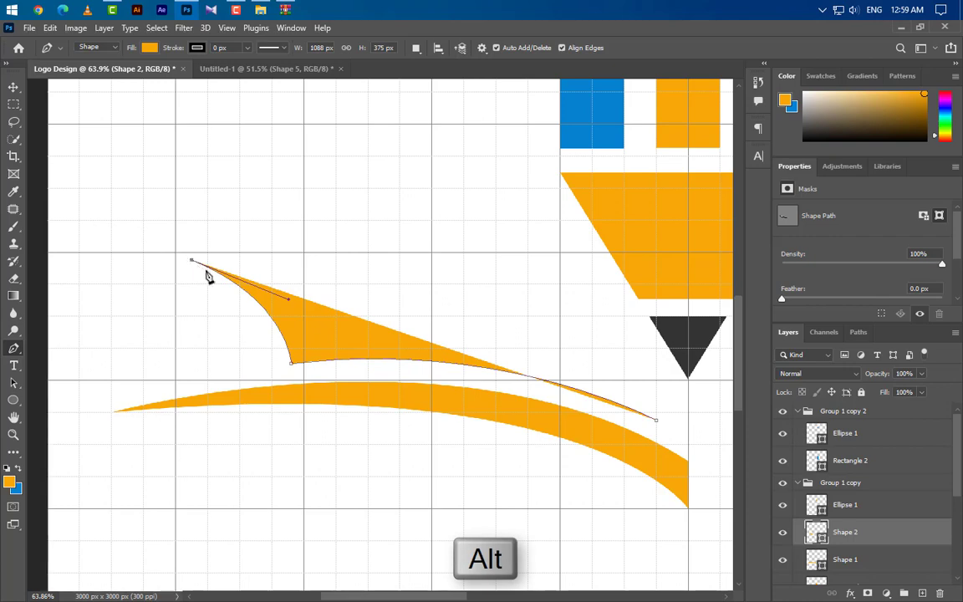
pyautogui.moveTo(378, 594); pyautogui.dragTo(409, 593)
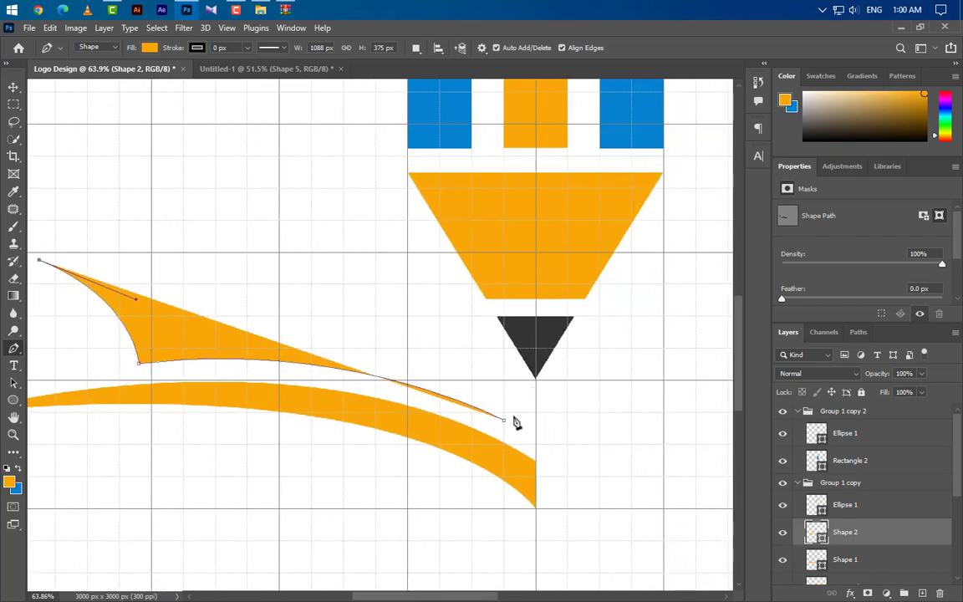
pyautogui.moveTo(505, 420); pyautogui.dragTo(623, 601)
pyautogui.moveTo(631, 597); pyautogui.dragTo(707, 542)
# Step: Start a third Pen shape above the second, curving its lower edge leftward from near the center line, about 633 × 300 px
pyautogui.scroll(3, 551, 394)
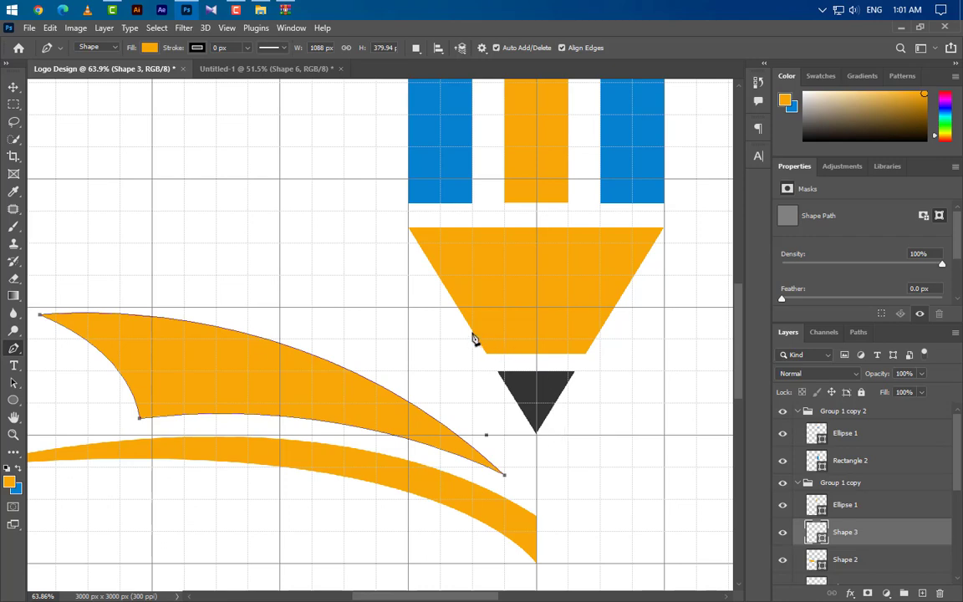
pyautogui.scroll(-3, 473, 339)
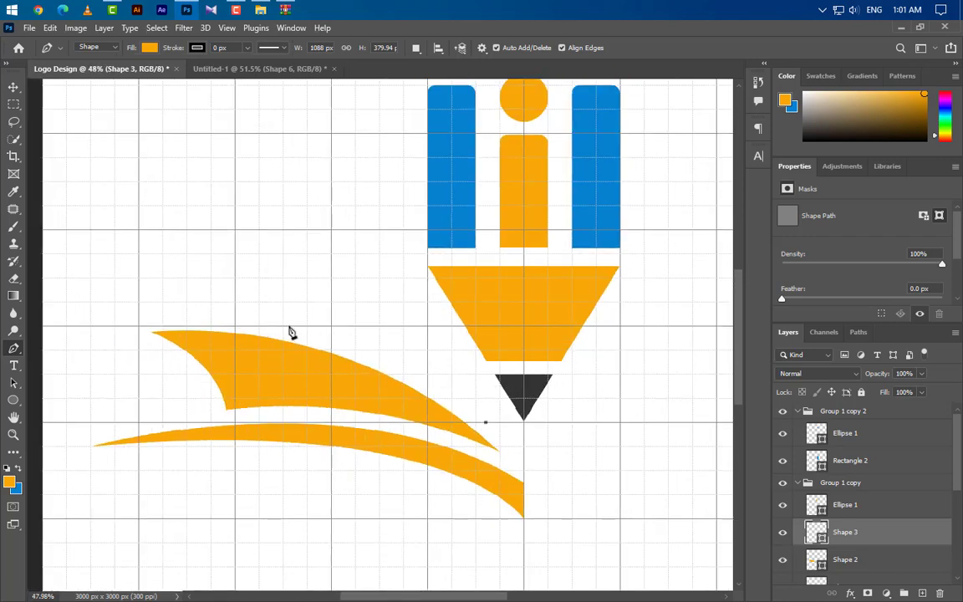
pyautogui.moveTo(284, 332); pyautogui.dragTo(165, 307)
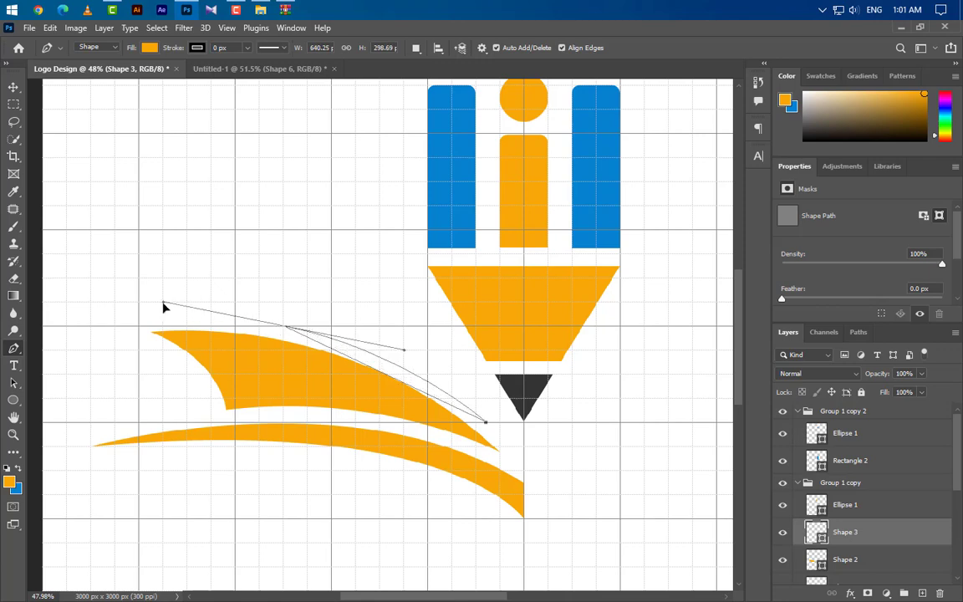
pyautogui.keyDown('alt'); pyautogui.click(286, 327); pyautogui.keyUp('alt')
pyautogui.scroll(2, 221, 234)
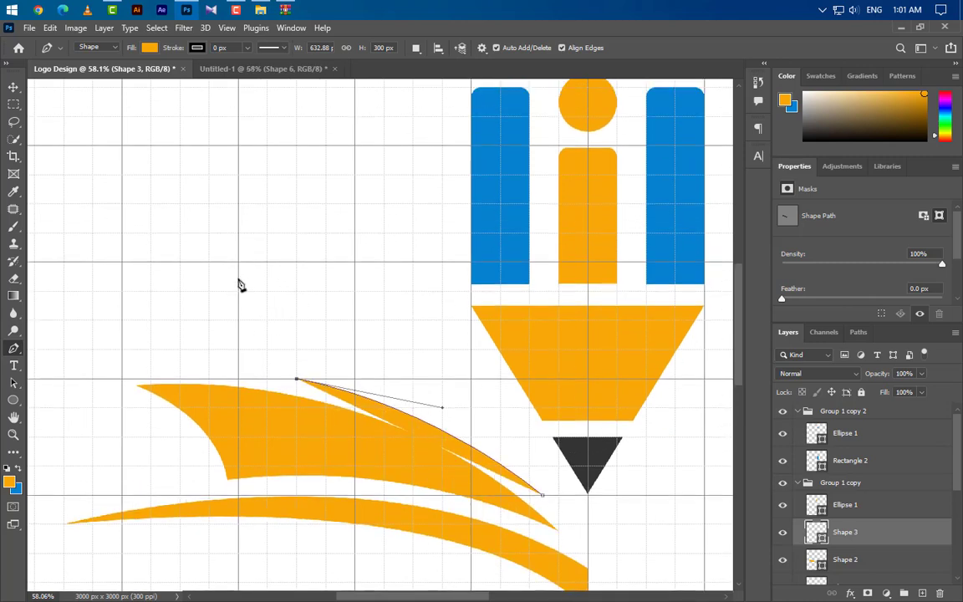
# Step: Add a curved left side rising to a point and close the third shape with an arched upper edge, about 783 × 562 px
pyautogui.moveTo(240, 279)
pyautogui.mouseDown()
pyautogui.moveTo(182, 235)
pyautogui.moveTo(263, 297)
pyautogui.moveTo(241, 280)
pyautogui.mouseUp()
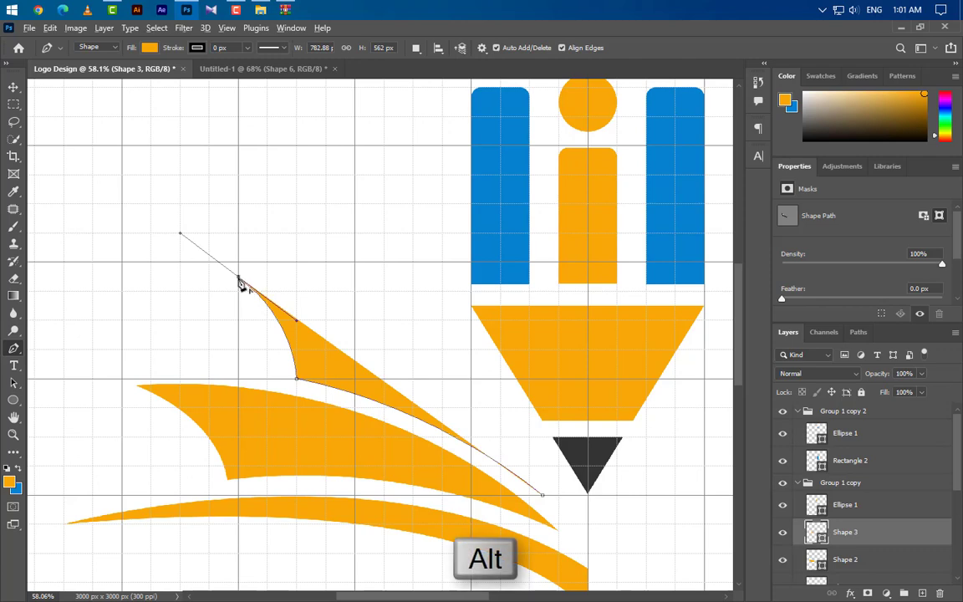
pyautogui.scroll(-2, 397, 285)
pyautogui.scroll(-3, 471, 286)
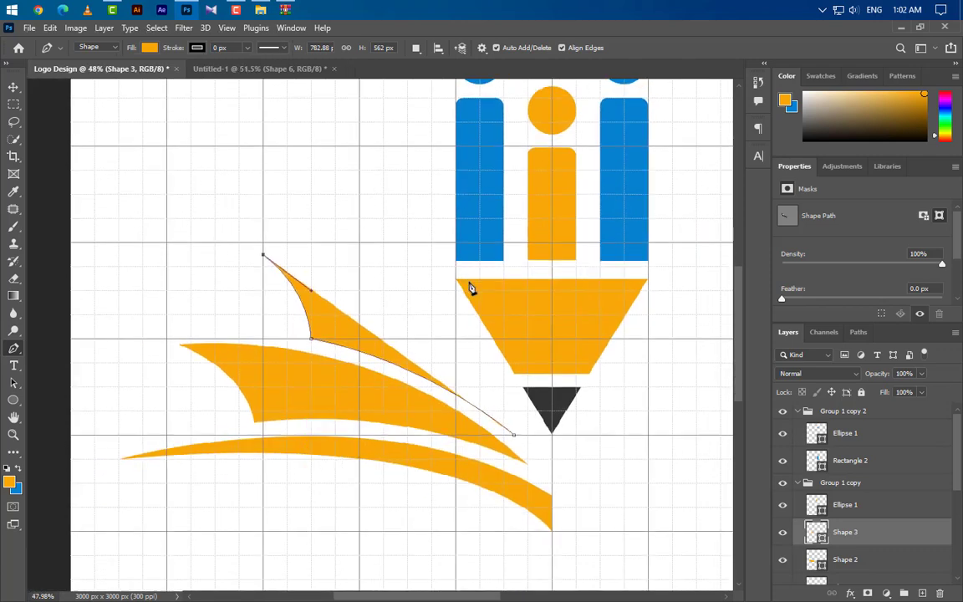
pyautogui.moveTo(516, 387); pyautogui.dragTo(609, 535)
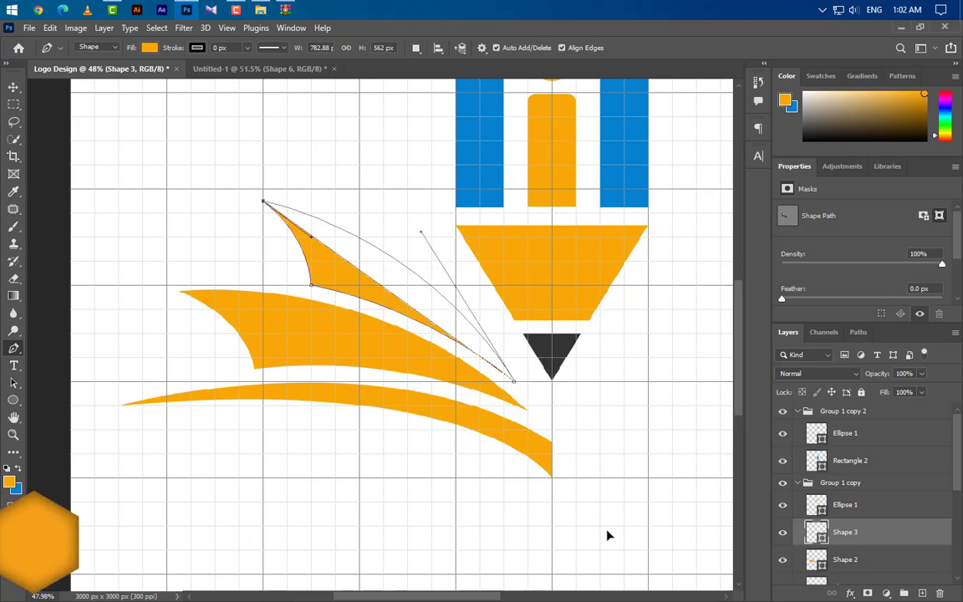
pyautogui.scroll(-2, 148, 386)
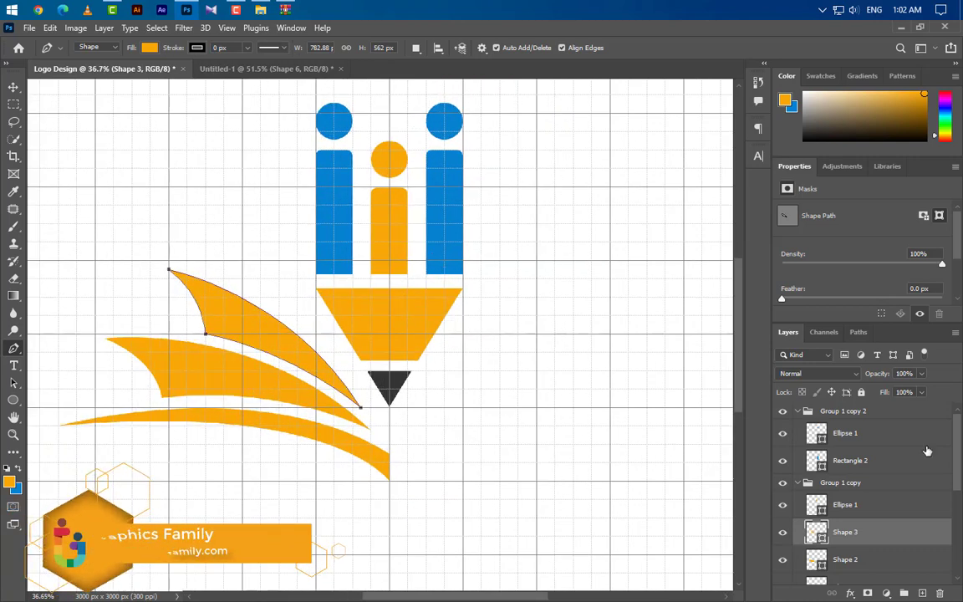
# Step: Recolor the uppermost page shape and the lowest swoosh with the pencil's blue, 0581d0, sampled from the artwork
pyautogui.doubleClick(824, 539)
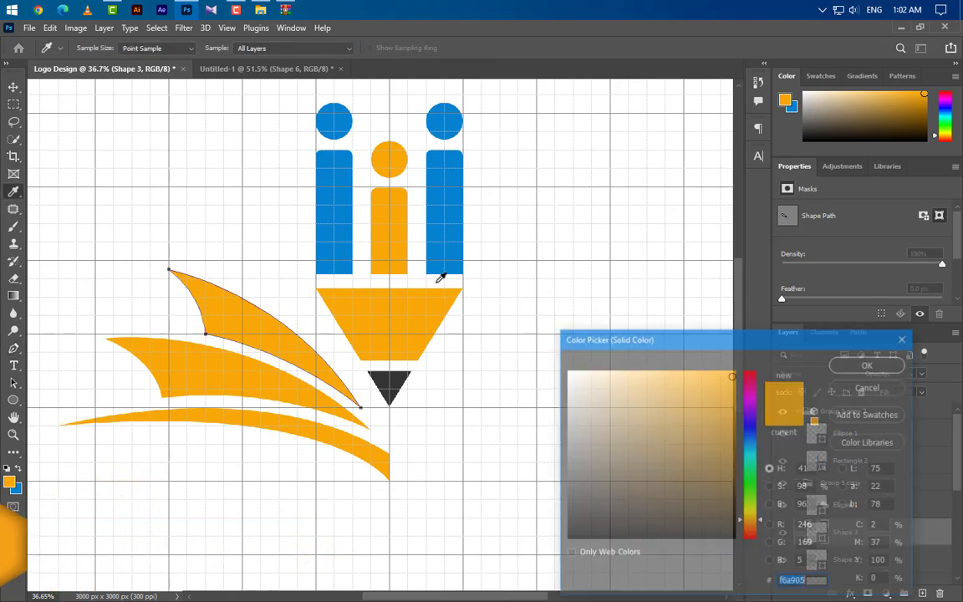
pyautogui.click(459, 217)
pyautogui.click(869, 365)
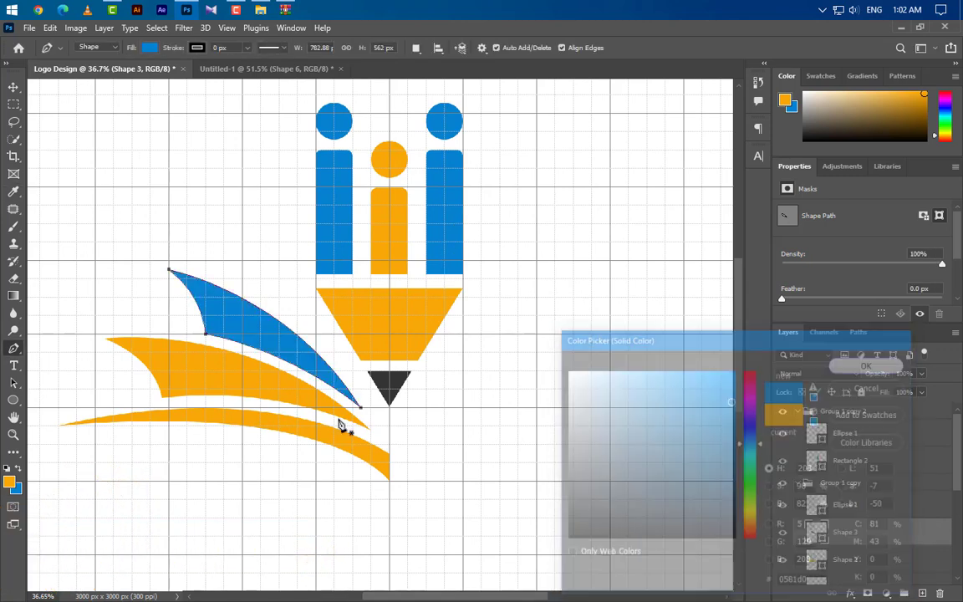
pyautogui.press('v')
pyautogui.click(351, 451)
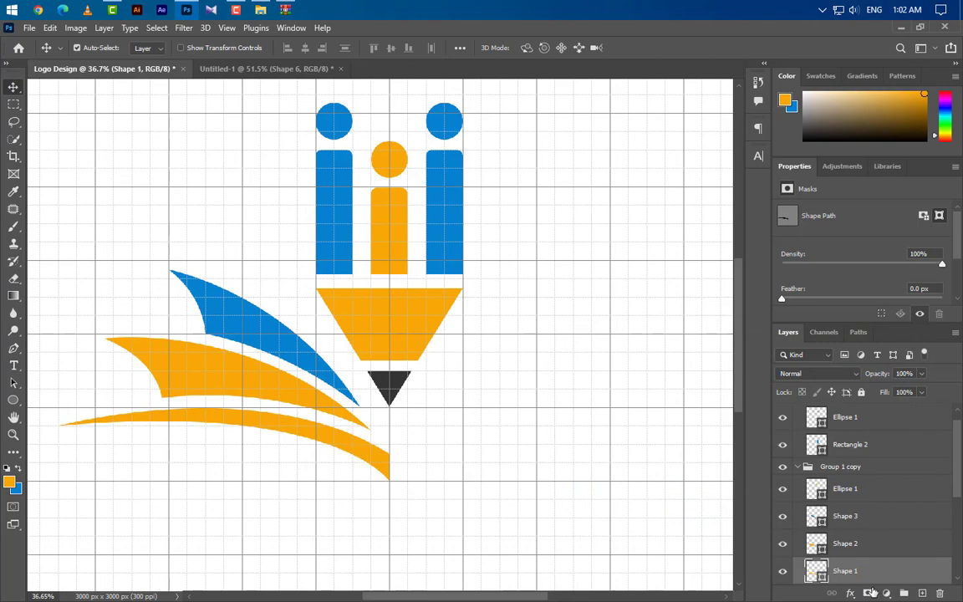
pyautogui.doubleClick(822, 577)
pyautogui.click(460, 196)
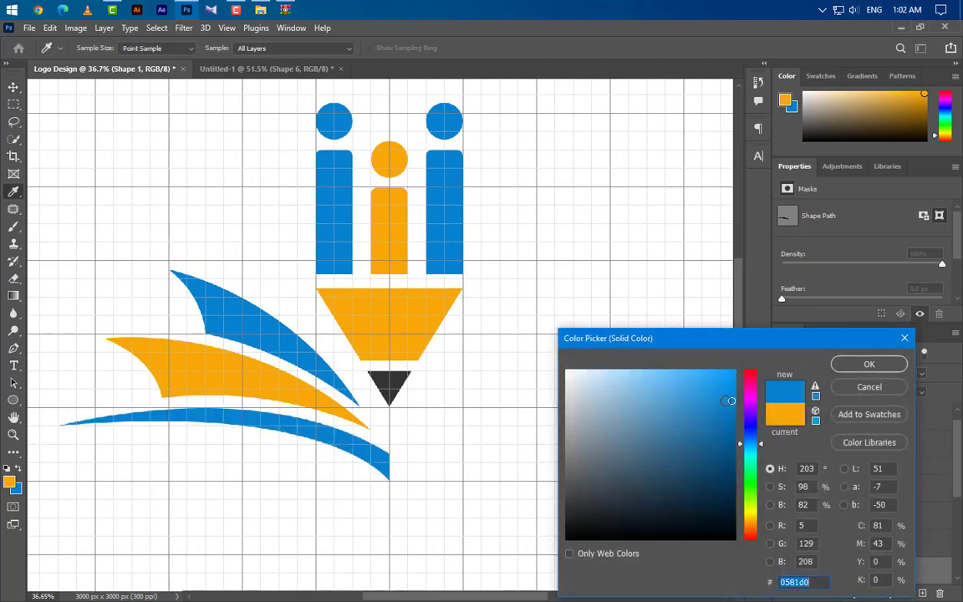
pyautogui.click(880, 365)
# Step: Move the Shape 1, Shape 2 and Shape 3 layers out of Group 1 copy to the top of the layer stack
pyautogui.scroll(-3, 174, 379)
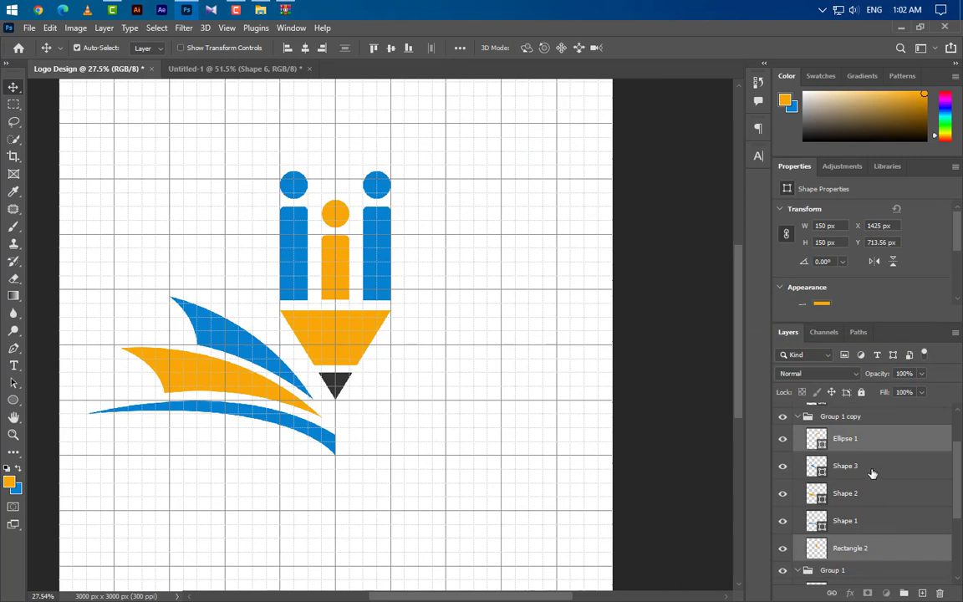
pyautogui.click(873, 474)
pyautogui.keyDown('ctrl'); pyautogui.click(881, 495); pyautogui.keyUp('ctrl')
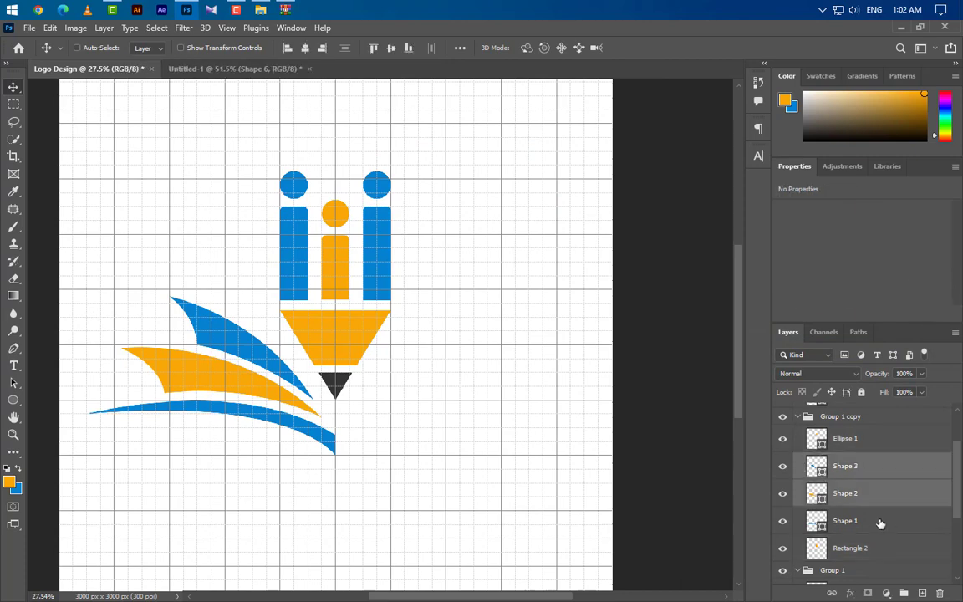
pyautogui.keyDown('ctrl'); pyautogui.click(882, 523); pyautogui.keyUp('ctrl')
pyautogui.moveTo(873, 473); pyautogui.dragTo(851, 309)
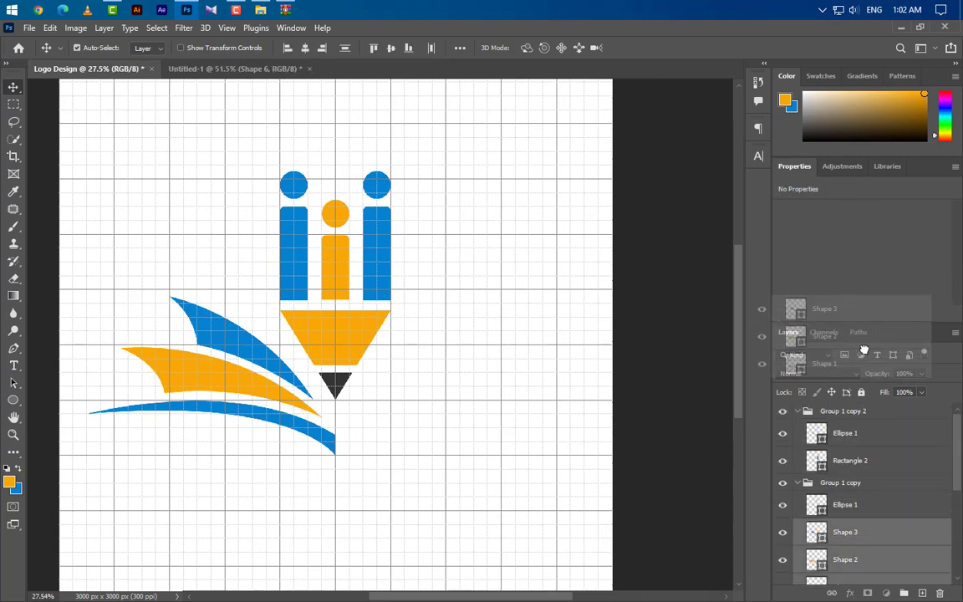
pyautogui.moveTo(863, 349); pyautogui.dragTo(836, 408)
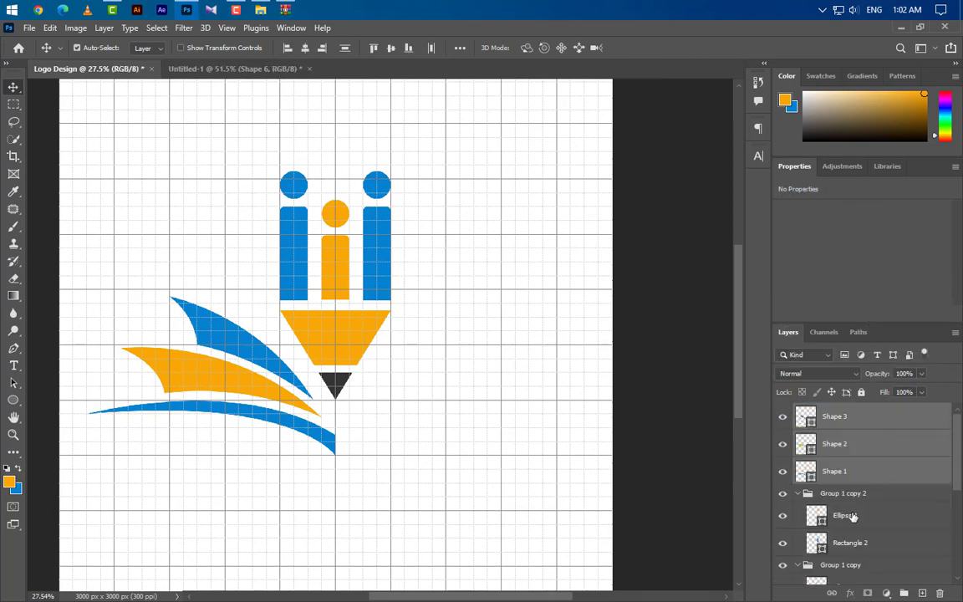
# Step: Collapse the three pencil groups and put the Shape 1, Shape 2 and Shape 3 layers into a group of their own
pyautogui.click(807, 493)
pyautogui.click(796, 494)
pyautogui.click(797, 510)
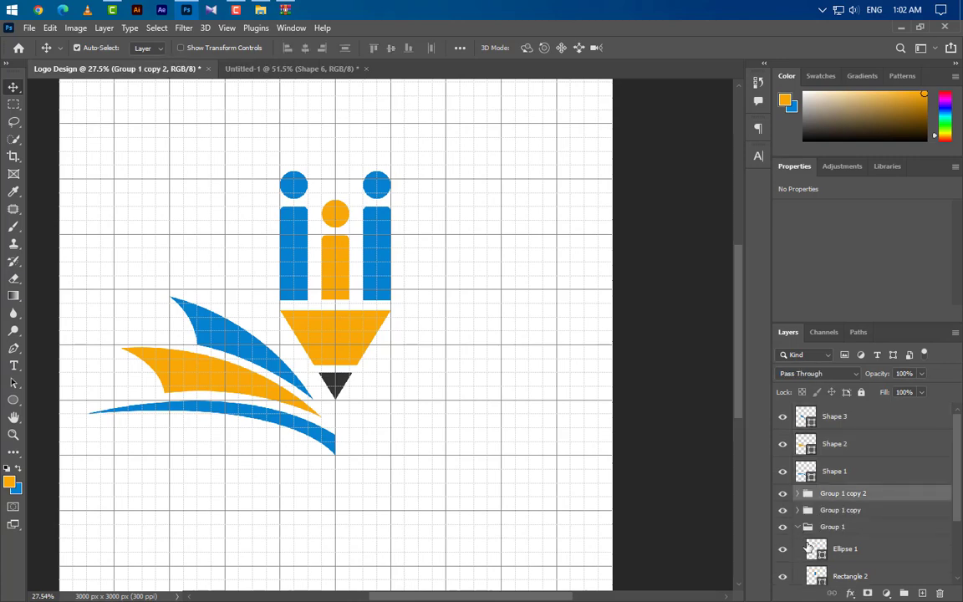
pyautogui.click(798, 527)
pyautogui.click(866, 474)
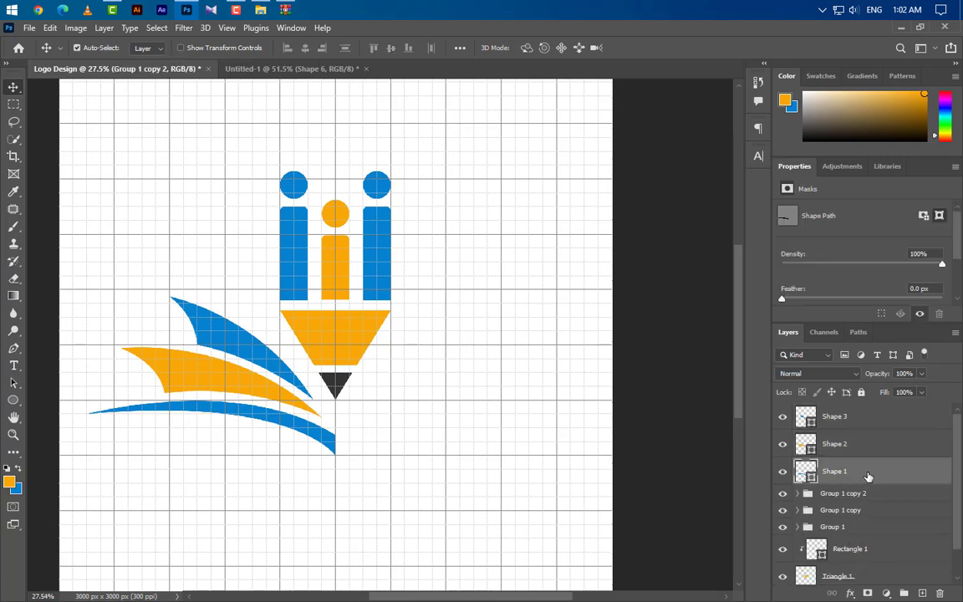
pyautogui.keyDown('shift'); pyautogui.click(867, 422); pyautogui.keyUp('shift')
pyautogui.click(904, 594)
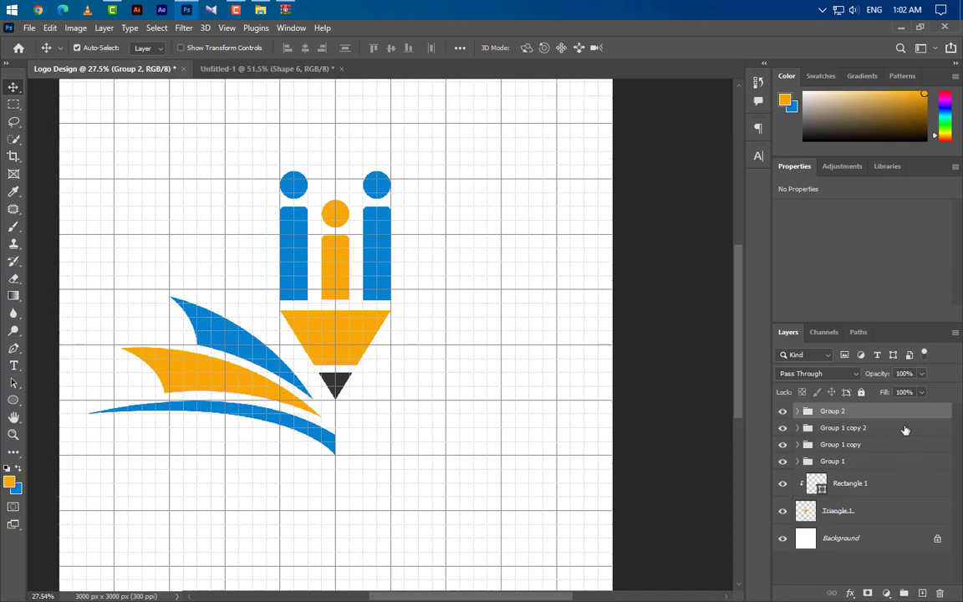
# Step: Duplicate the group of page shapes and flip the copy horizontally with Free Transform
pyautogui.hotkey('ctrl', 'j')
pyautogui.hotkey('ctrl', 't')
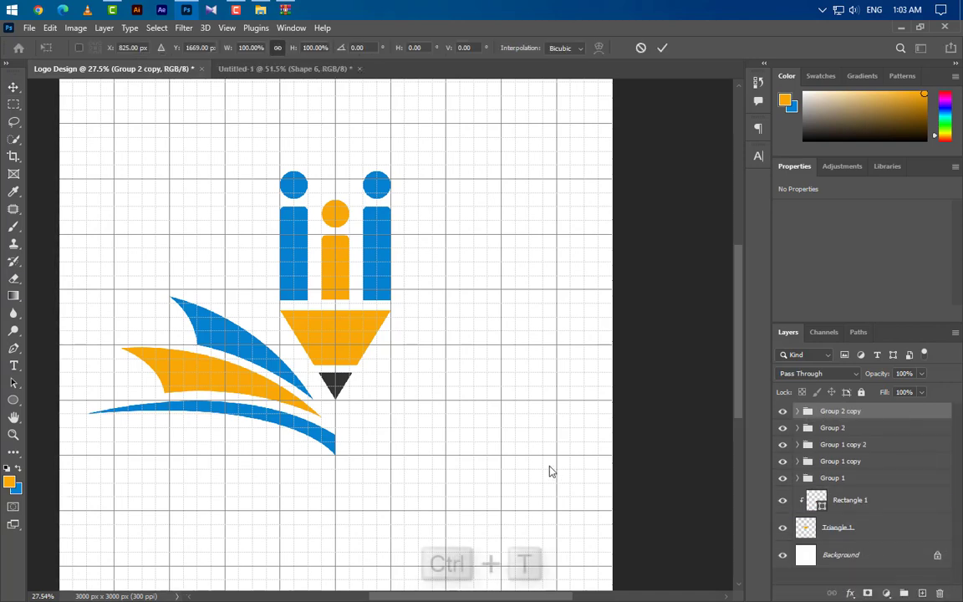
pyautogui.rightClick(308, 120)
pyautogui.click(364, 383)
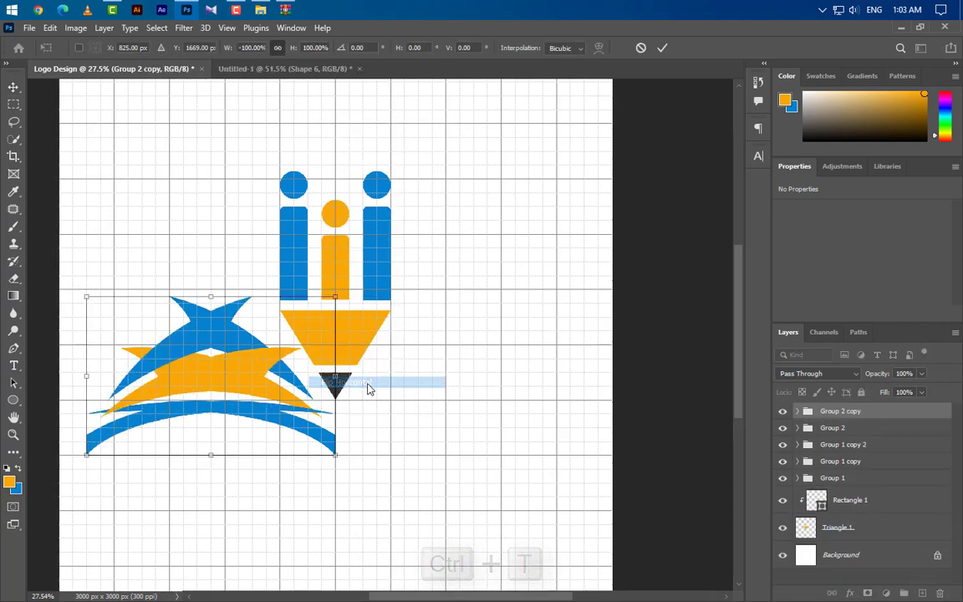
# Step: Move the flipped copy horizontally to the other side of the center line, to about X 2180 px
pyautogui.press('Right')
pyautogui.press('Right')
pyautogui.press('Right')
pyautogui.press('Right')
pyautogui.press('Right')
pyautogui.press('Right')
pyautogui.press('Right')
pyautogui.press('Right')
pyautogui.press('Right')
pyautogui.press('Right')
pyautogui.press('Right')
pyautogui.press('Right')
pyautogui.press('Right')
pyautogui.press('Right')
pyautogui.press('Right')
pyautogui.press('Right')
pyautogui.press('Right')
pyautogui.press('Right')
pyautogui.press('Right')
pyautogui.press('Right')
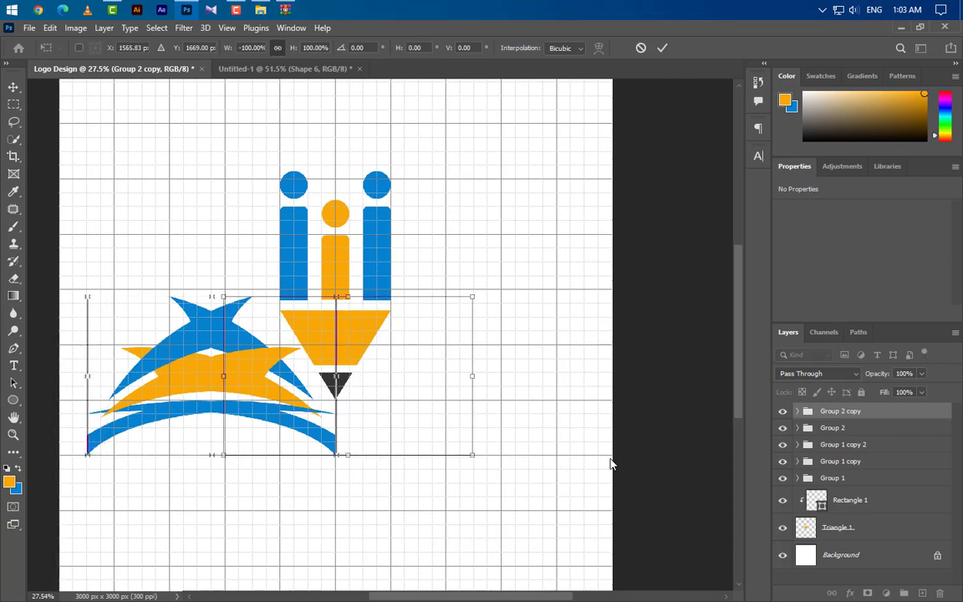
pyautogui.press('Right')
pyautogui.press('Right')
pyautogui.press('Right')
pyautogui.press('Right')
pyautogui.press('Right')
pyautogui.press('Right')
pyautogui.press('Right')
pyautogui.press('Right')
pyautogui.press('Right')
pyautogui.press('Right')
pyautogui.press('Right')
pyautogui.press('Right')
pyautogui.press('Right')
pyautogui.press('Right')
pyautogui.press('Right')
pyautogui.press('Right')
pyautogui.press('Right')
pyautogui.press('Right')
pyautogui.press('Right')
pyautogui.press('Right')
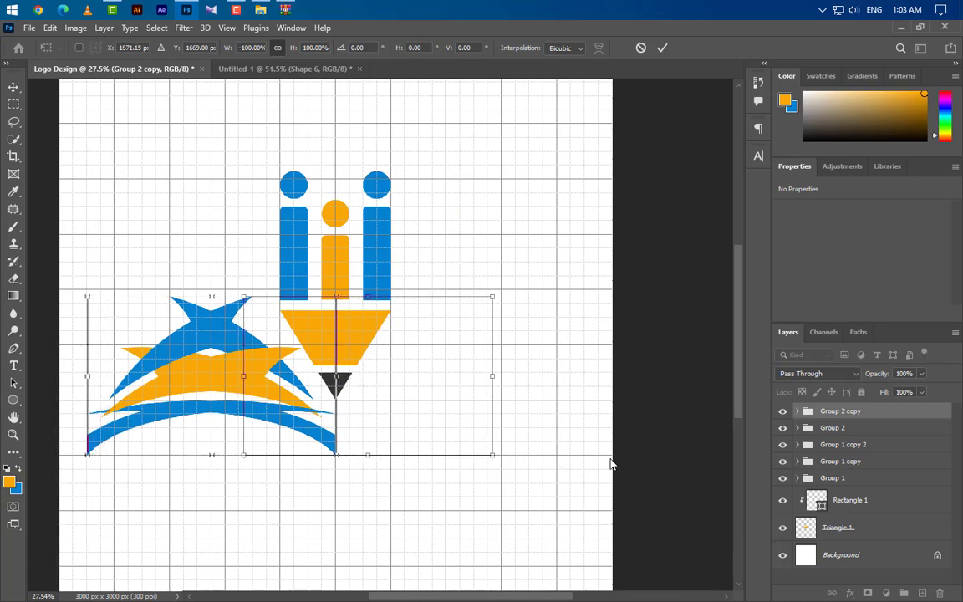
pyautogui.press('Right')
pyautogui.press('Right')
pyautogui.press('Right')
pyautogui.press('Right')
pyautogui.press('Right')
pyautogui.press('Right')
pyautogui.press('Right')
pyautogui.press('Right')
pyautogui.press('Right')
pyautogui.press('Right')
pyautogui.press('Right')
pyautogui.press('Right')
pyautogui.press('Right')
pyautogui.press('Right')
pyautogui.press('Right')
pyautogui.press('Right')
pyautogui.press('Right')
pyautogui.press('Right')
pyautogui.press('Right')
pyautogui.press('Right')
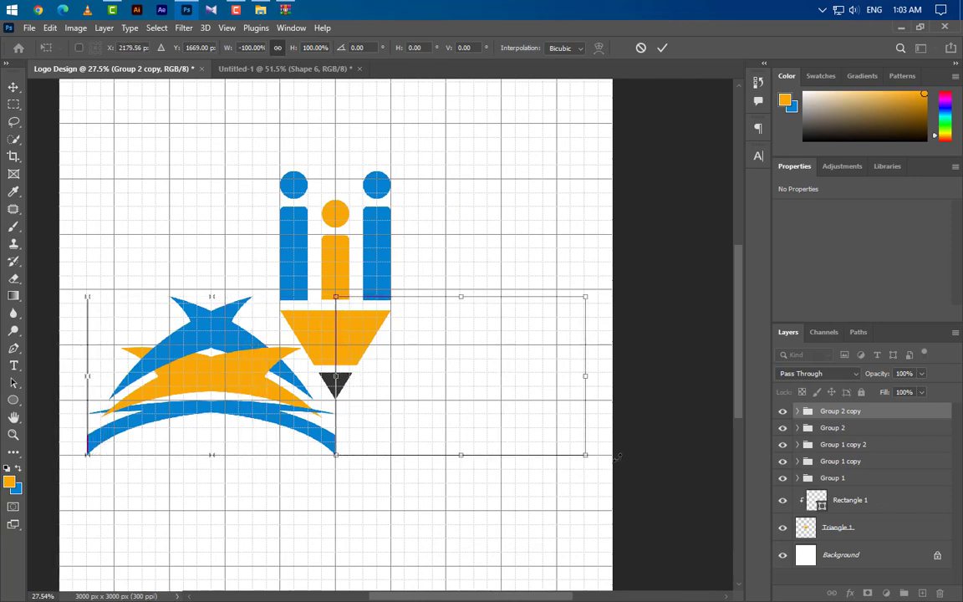
# Step: Nudge the flipped copy back to X 2175.56 px so the swooshes meet at the center line, and apply the transform
pyautogui.scroll(10, 335, 449)
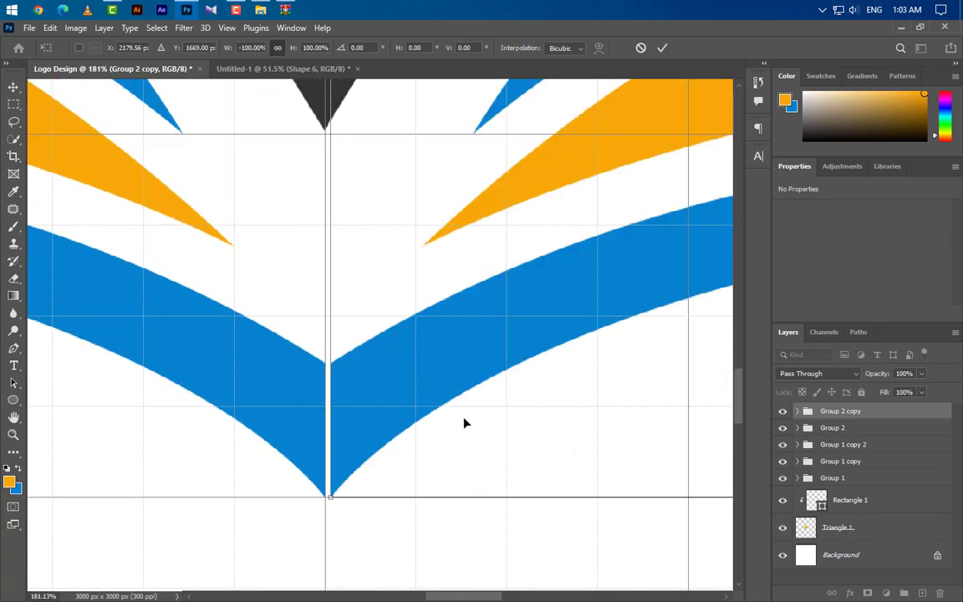
pyautogui.press('Left')
pyautogui.press('Left')
pyautogui.press('Left')
pyautogui.press('Left')
pyautogui.press('Left')
pyautogui.press('Left')
pyautogui.press('Left')
pyautogui.press('Left')
pyautogui.press('Left')
pyautogui.press('Left')
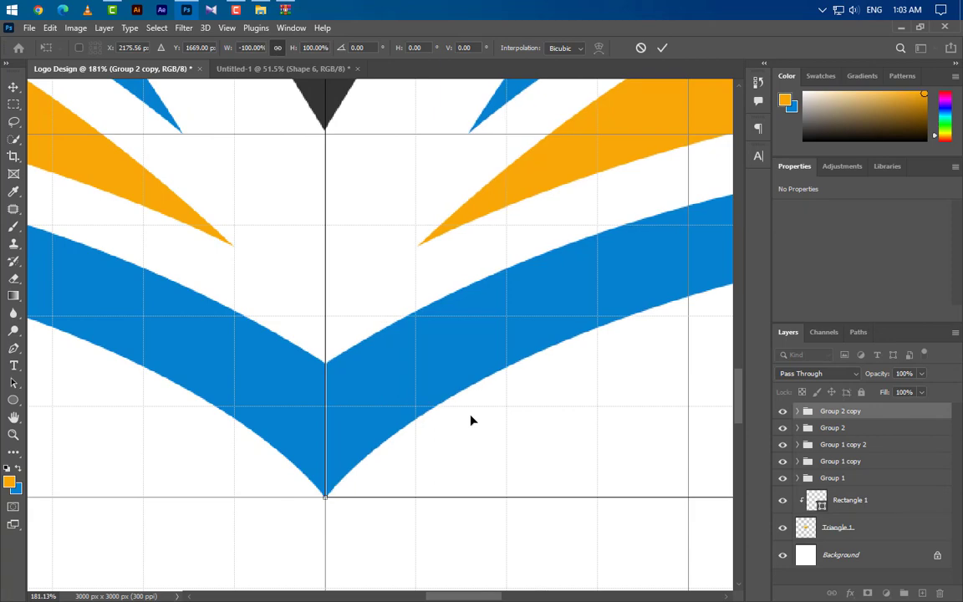
pyautogui.click(660, 49)
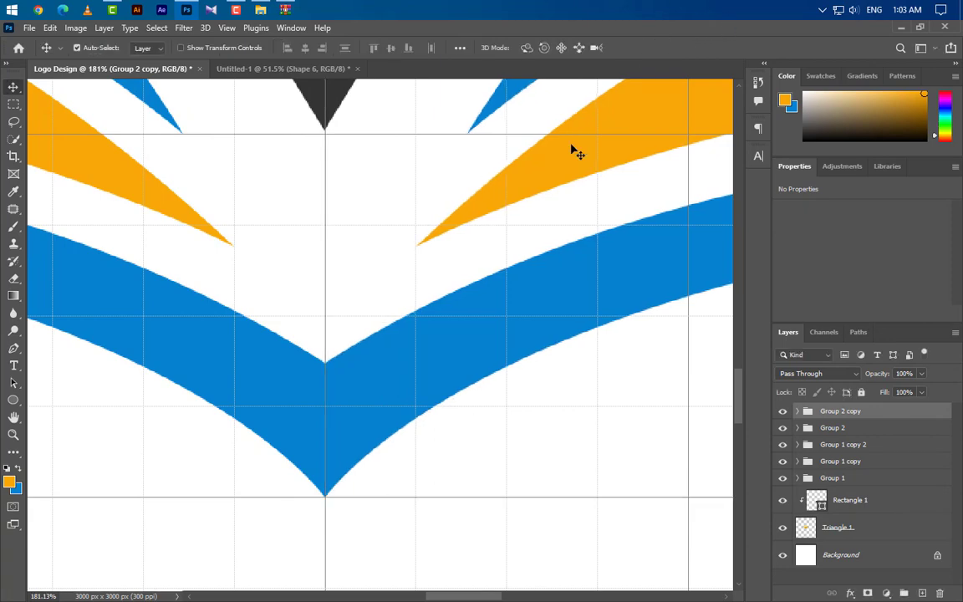
# Step: Group all the logo layers, from Group 2 copy down to Triangle 1, leaving out the Background
pyautogui.scroll(-10, 399, 271)
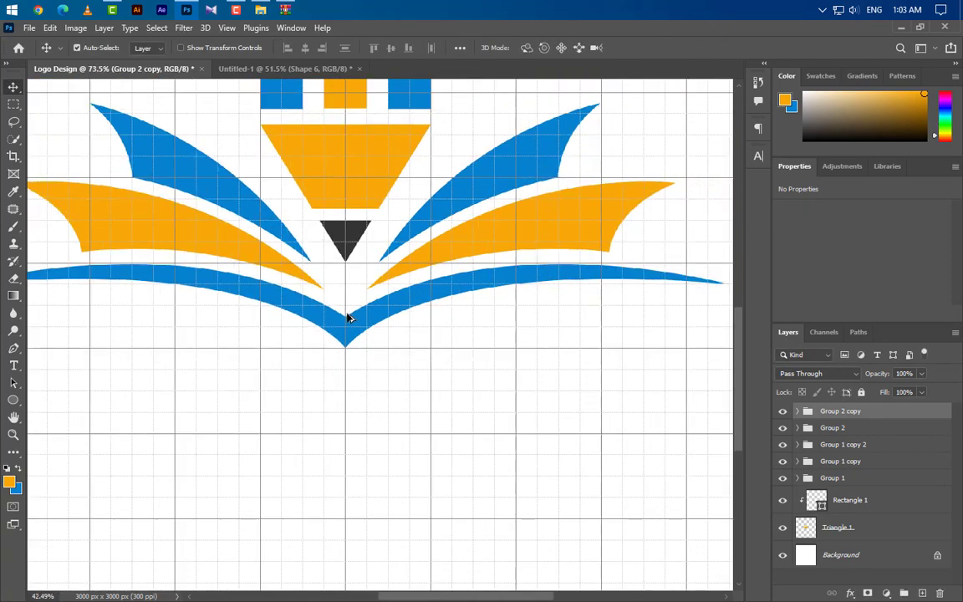
pyautogui.scroll(-2, 337, 278)
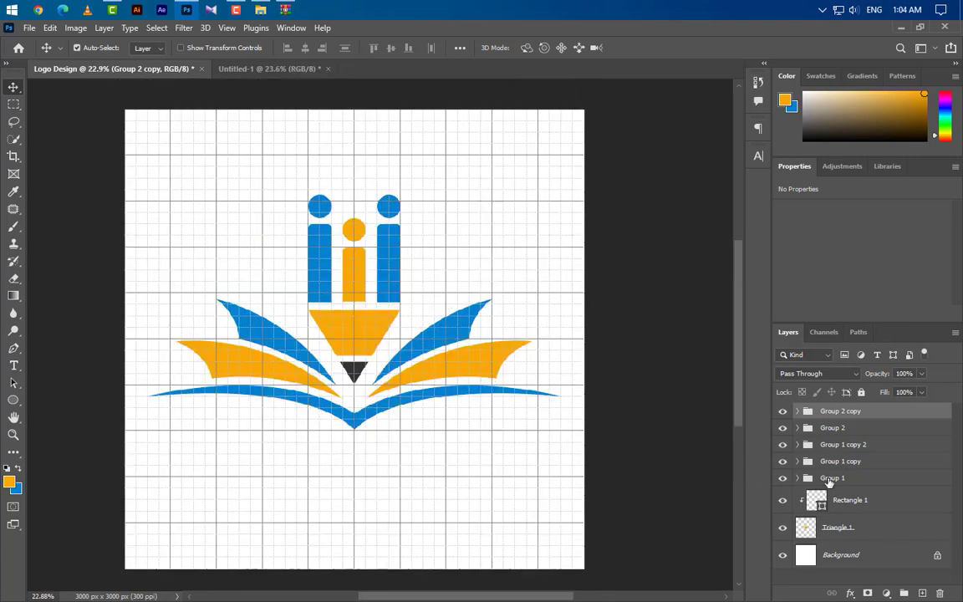
pyautogui.keyDown('ctrl'); pyautogui.click(854, 430); pyautogui.keyUp('ctrl')
pyautogui.keyDown('ctrl'); pyautogui.click(861, 446); pyautogui.keyUp('ctrl')
pyautogui.keyDown('ctrl'); pyautogui.click(867, 463); pyautogui.keyUp('ctrl')
pyautogui.keyDown('ctrl'); pyautogui.click(866, 480); pyautogui.keyUp('ctrl')
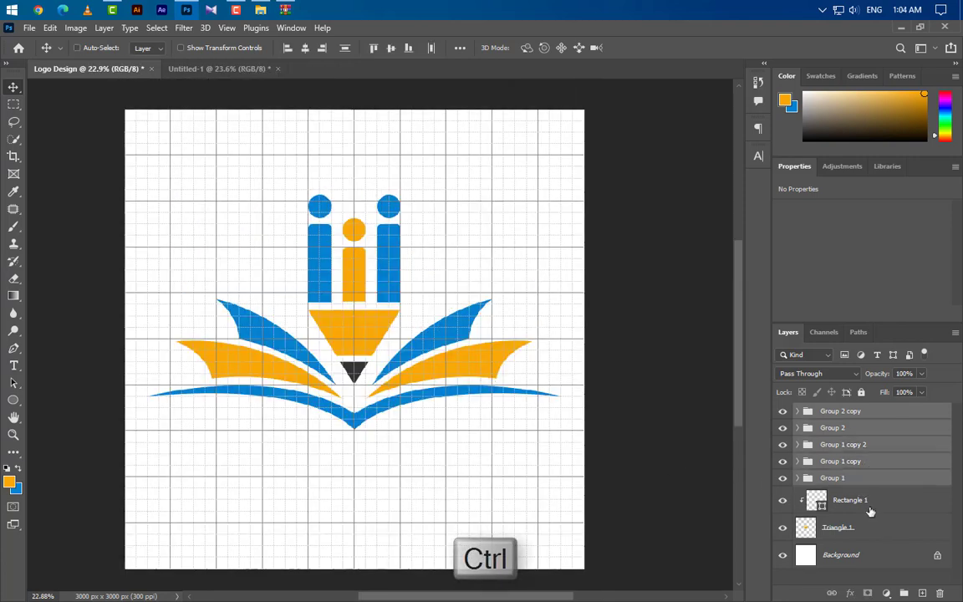
pyautogui.keyDown('ctrl'); pyautogui.click(871, 512); pyautogui.keyUp('ctrl')
pyautogui.keyDown('ctrl'); pyautogui.click(860, 529); pyautogui.keyUp('ctrl')
pyautogui.click(903, 594)
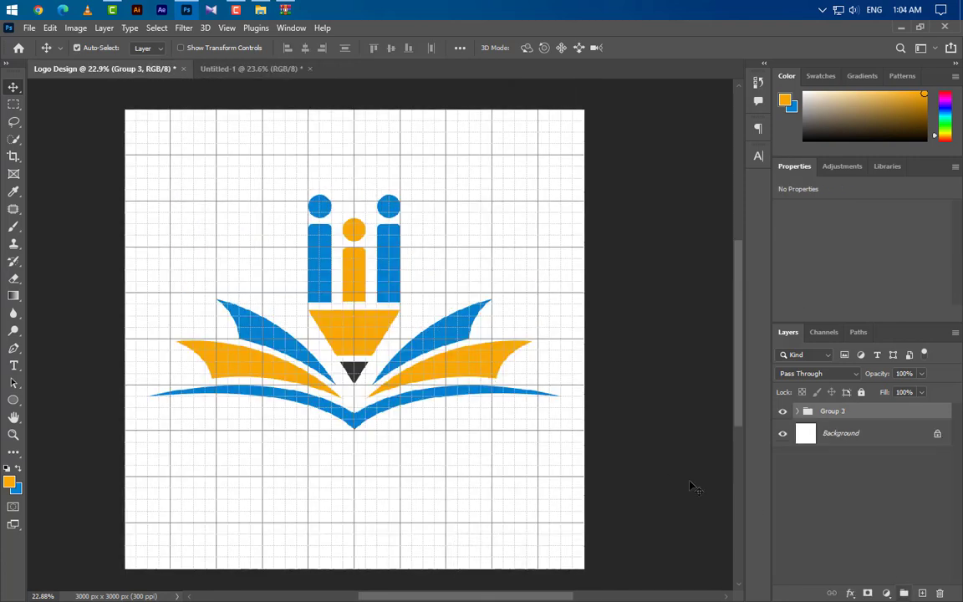
# Step: Scale the whole logo group to 77.85%, fitting its height between two major gridlines and keeping it centered in the upper canvas
pyautogui.hotkey('ctrl', 't')
pyautogui.moveTo(354, 194); pyautogui.dragTo(355, 201)
pyautogui.moveTo(355, 429); pyautogui.dragTo(355, 385)
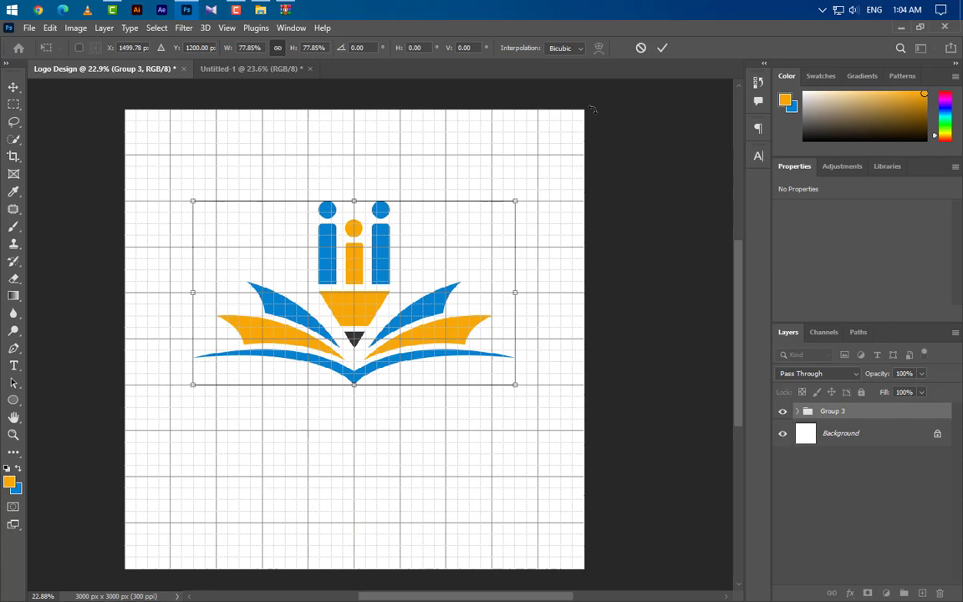
pyautogui.click(663, 47)
# Step: Add the text "Education Group" as a new horizontal type layer below the logo's open-book pages
pyautogui.scroll(4, 327, 417)
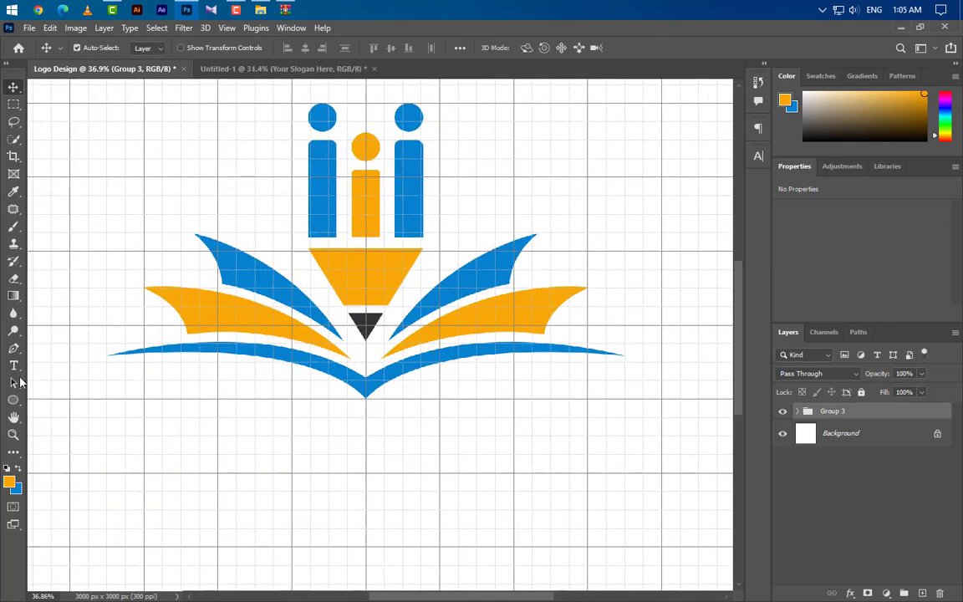
pyautogui.click(14, 366)
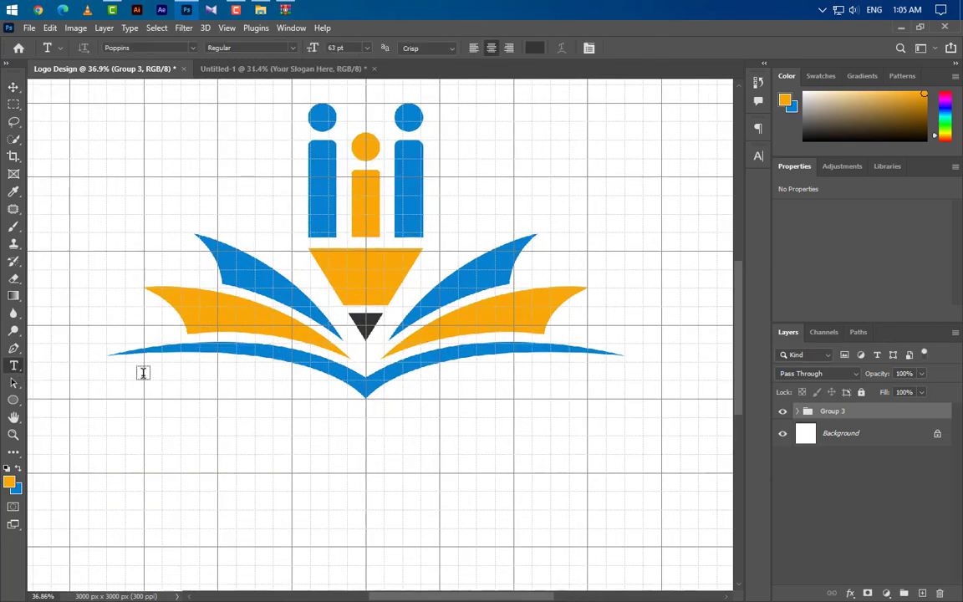
pyautogui.click(144, 434)
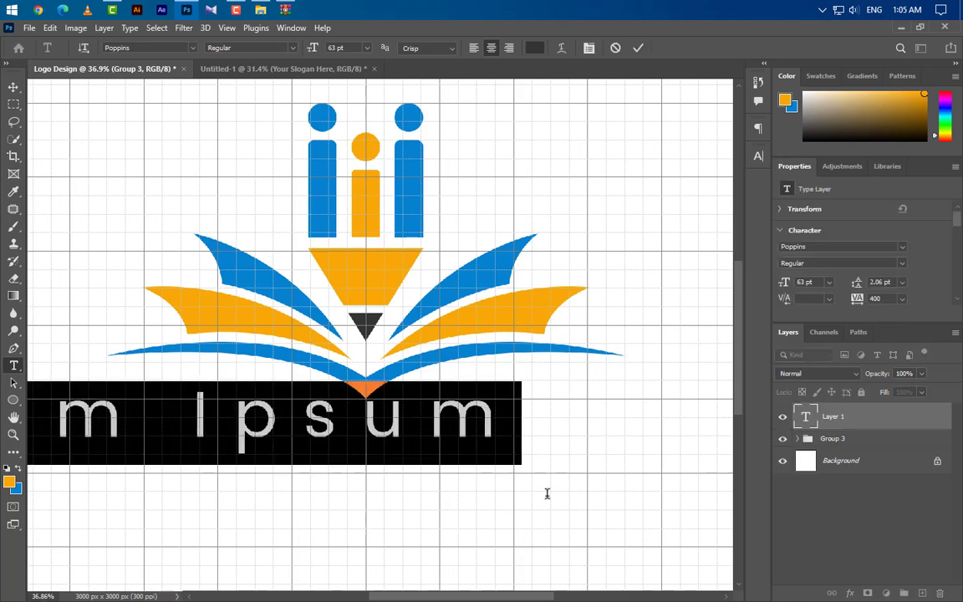
pyautogui.write('Ed')
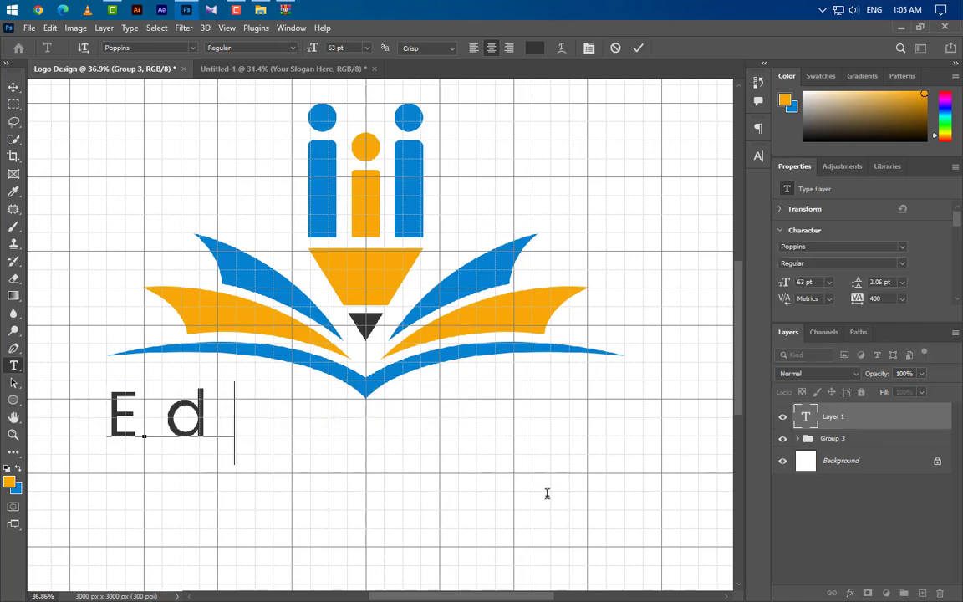
pyautogui.write('ucati')
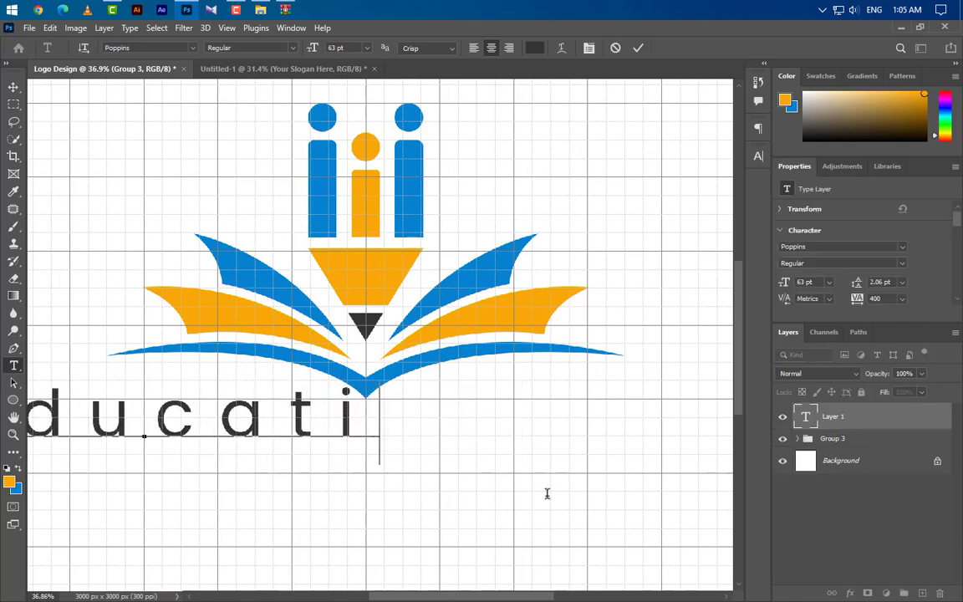
pyautogui.write('on Gr')
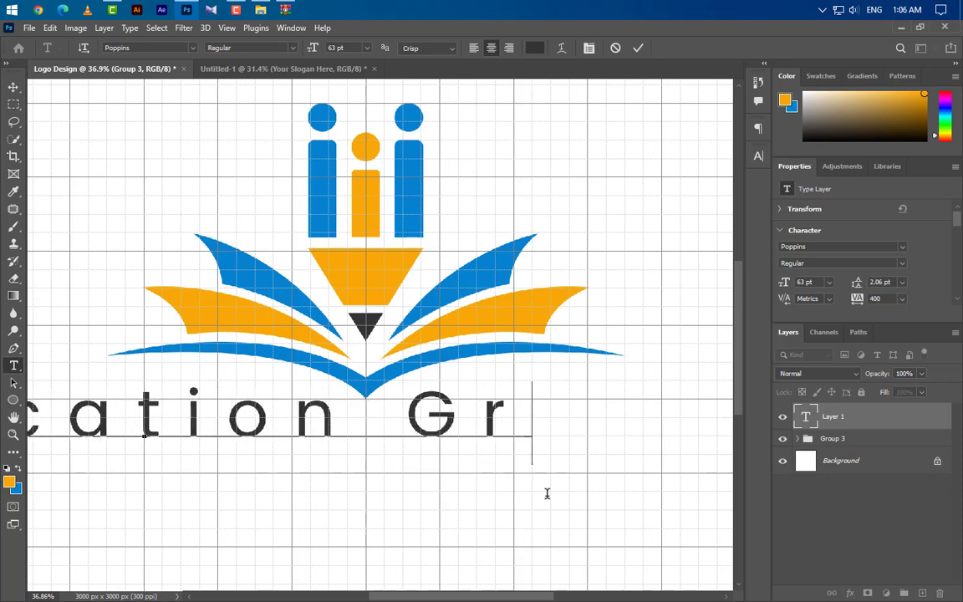
pyautogui.write('oup')
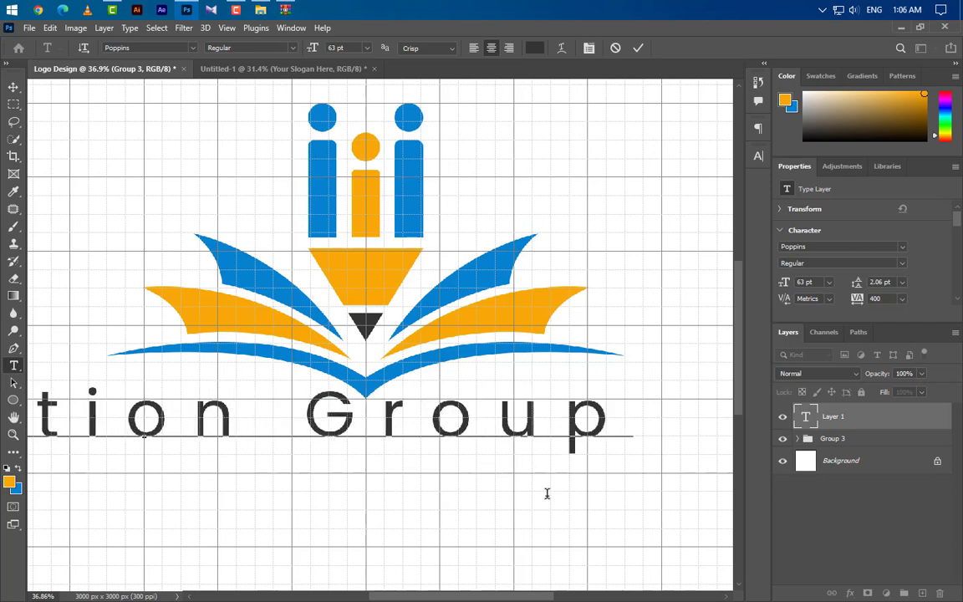
pyautogui.click(638, 48)
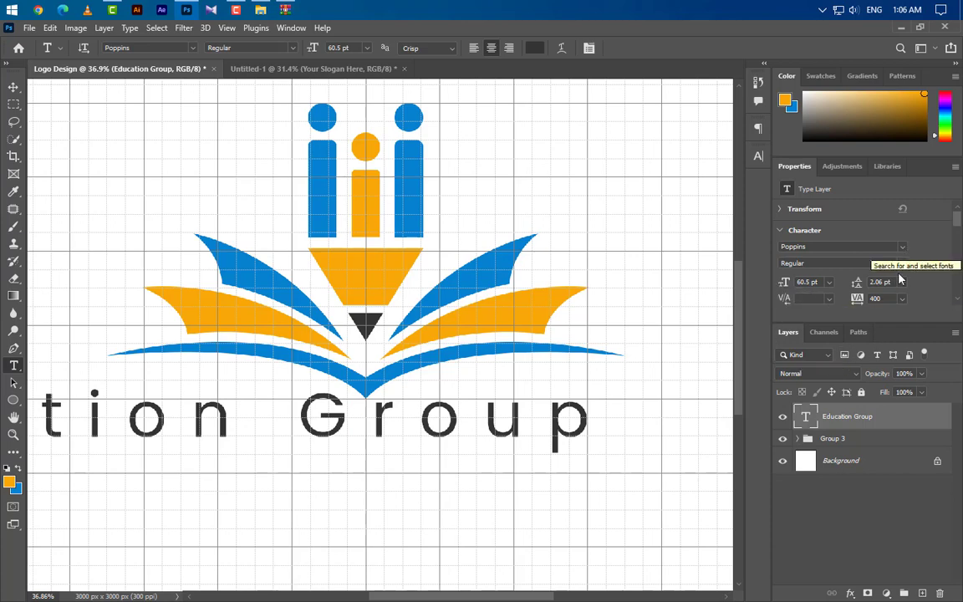
# Step: Format the "Education Group" text in Alro Bold at 60.5 pt with tracking 0
pyautogui.click(878, 298)
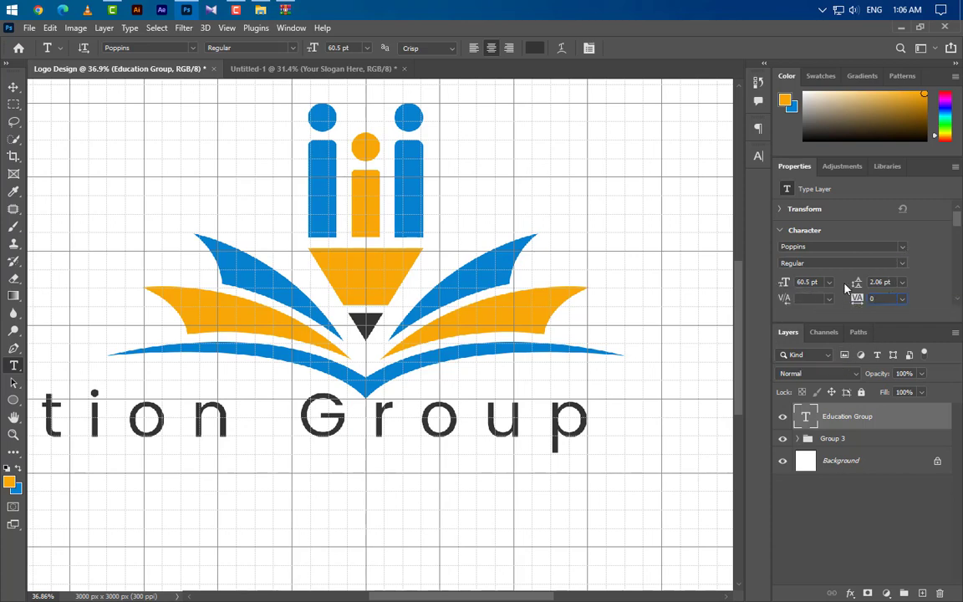
pyautogui.press('Return')
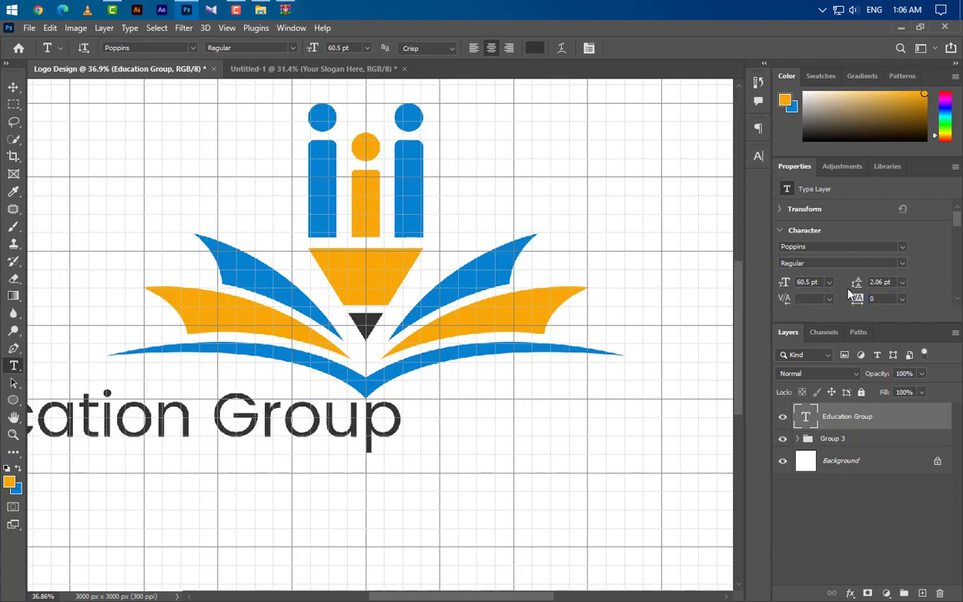
pyautogui.click(903, 248)
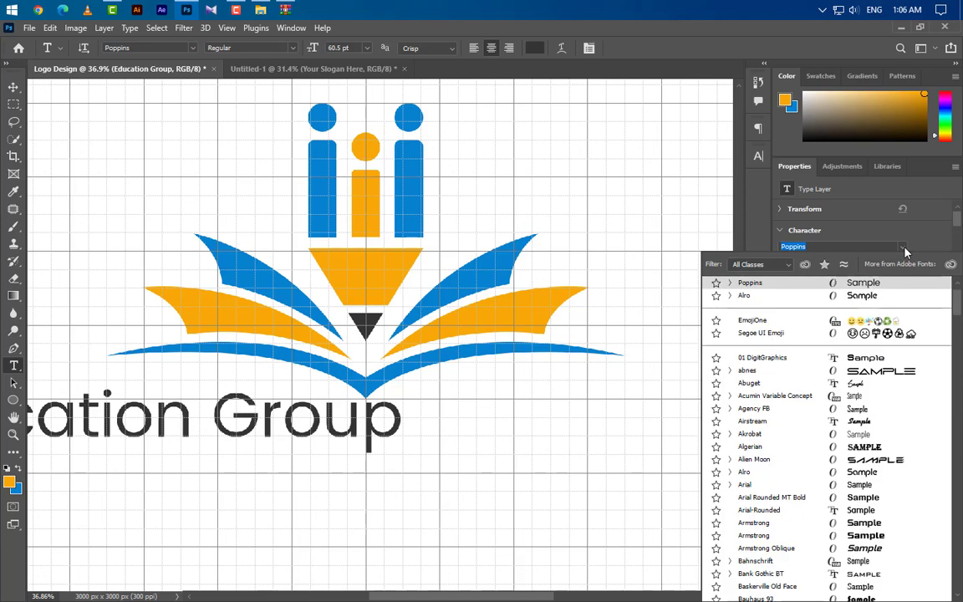
pyautogui.click(746, 296)
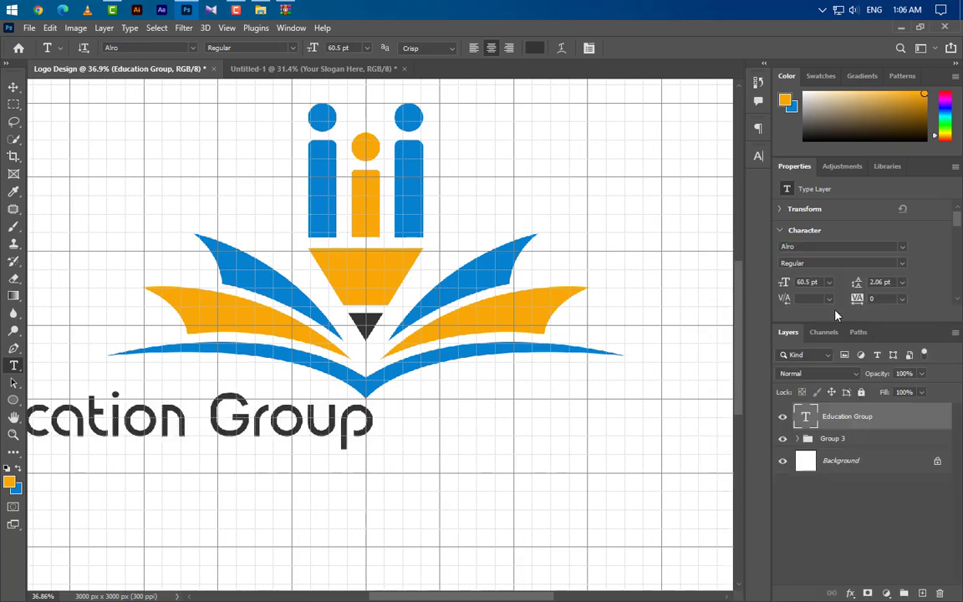
pyautogui.click(902, 263)
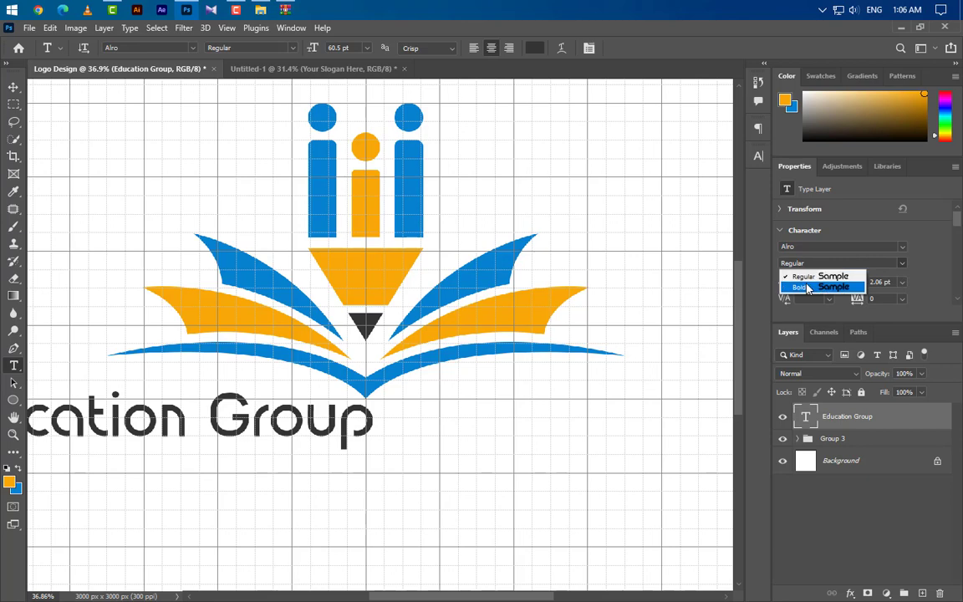
pyautogui.click(807, 290)
# Step: Move "Education Group" directly beneath the logo, centered on the vertical gridline at about X 1502 px, Y 1945 px
pyautogui.click(15, 87)
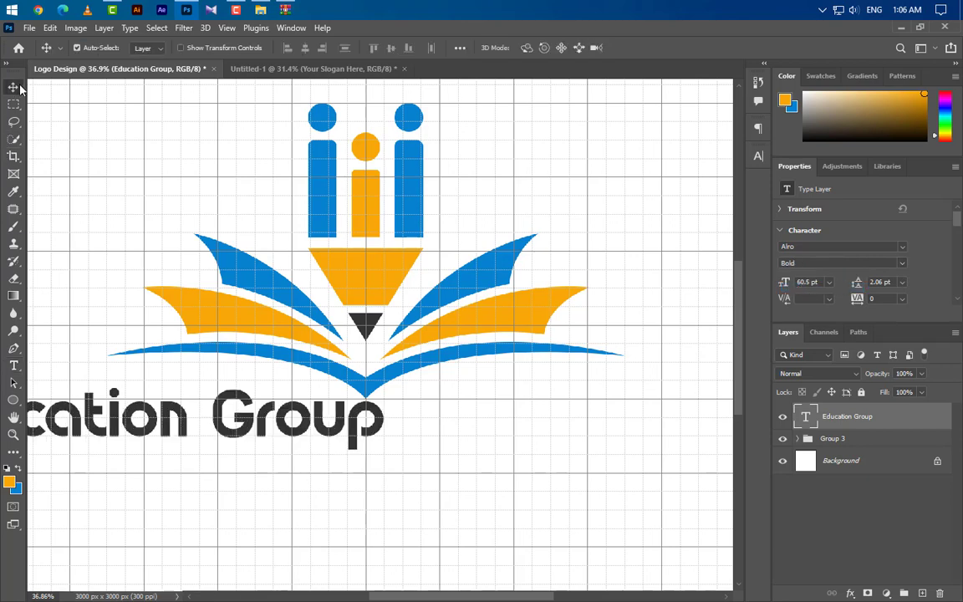
pyautogui.moveTo(253, 427); pyautogui.dragTo(487, 451)
pyautogui.hotkey('ctrl', 't')
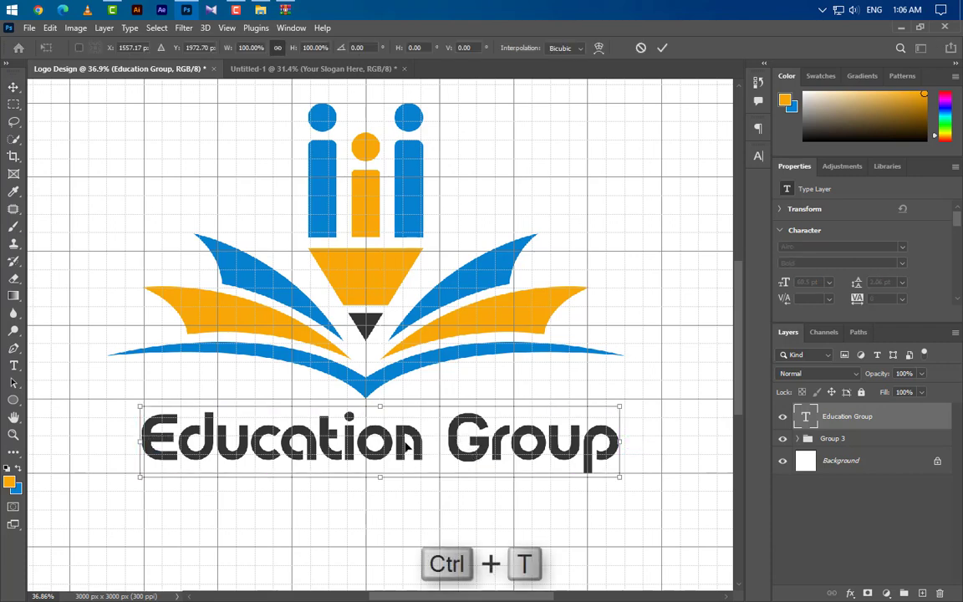
pyautogui.moveTo(385, 449); pyautogui.dragTo(369, 449)
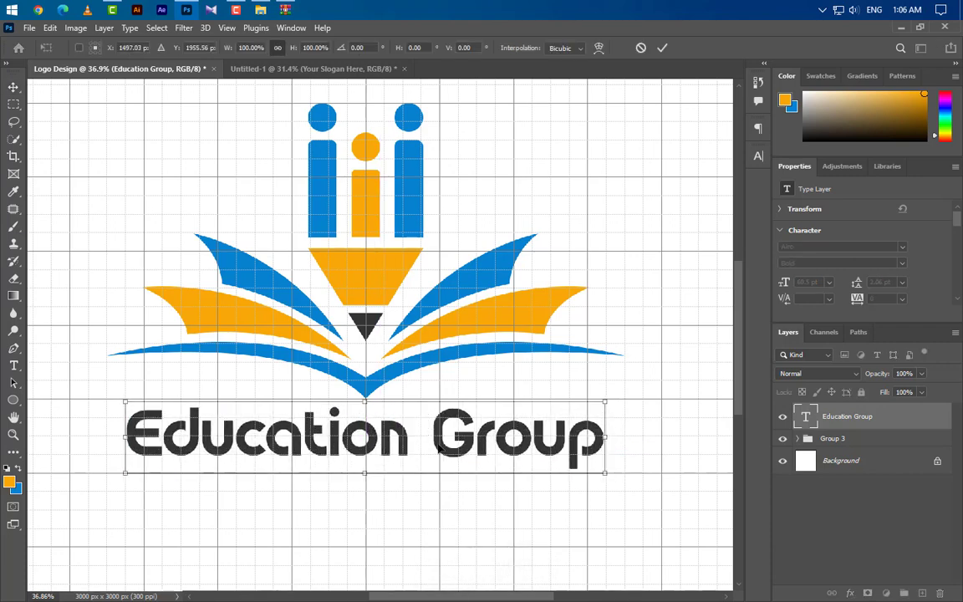
pyautogui.press('Right')
pyautogui.press('Right')
pyautogui.press('Up')
pyautogui.press('Up')
pyautogui.press('Up')
pyautogui.press('Up')
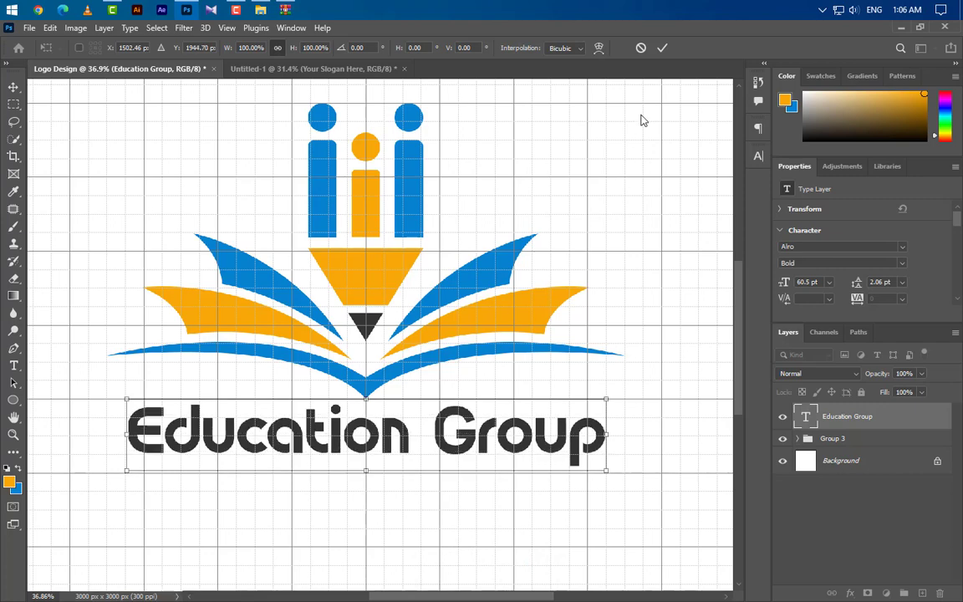
pyautogui.click(661, 47)
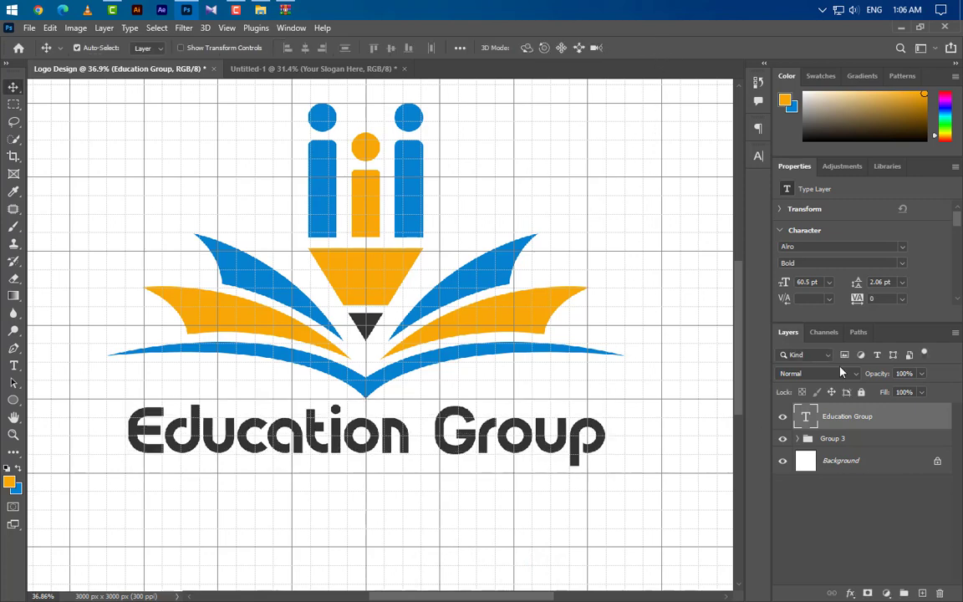
# Step: Recolor the whole "Education Group" text with the orange f6a905 sampled from the logo's page shape
pyautogui.click(759, 157)
pyautogui.click(722, 232)
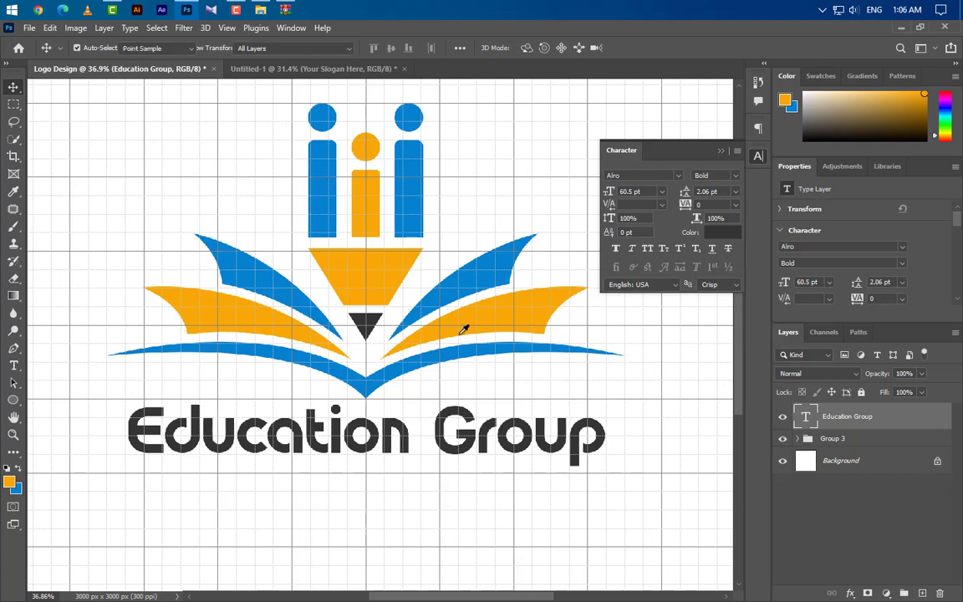
pyautogui.click(264, 308)
pyautogui.click(870, 364)
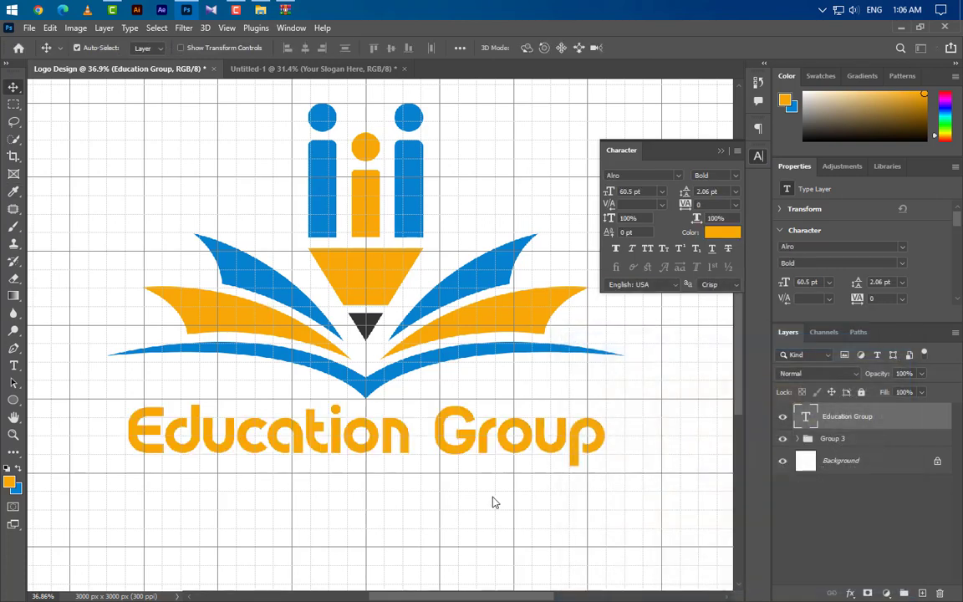
# Step: Recolor only the word "Group" with the blue sampled from the logo's pencil bar, and commit the text edit
pyautogui.click(14, 365)
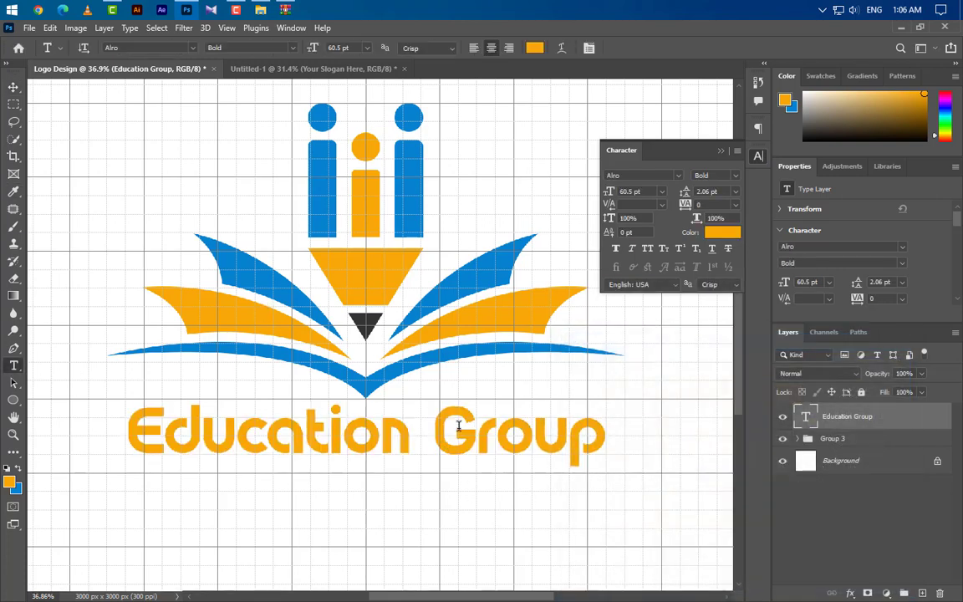
pyautogui.doubleClick(464, 426)
pyautogui.click(721, 232)
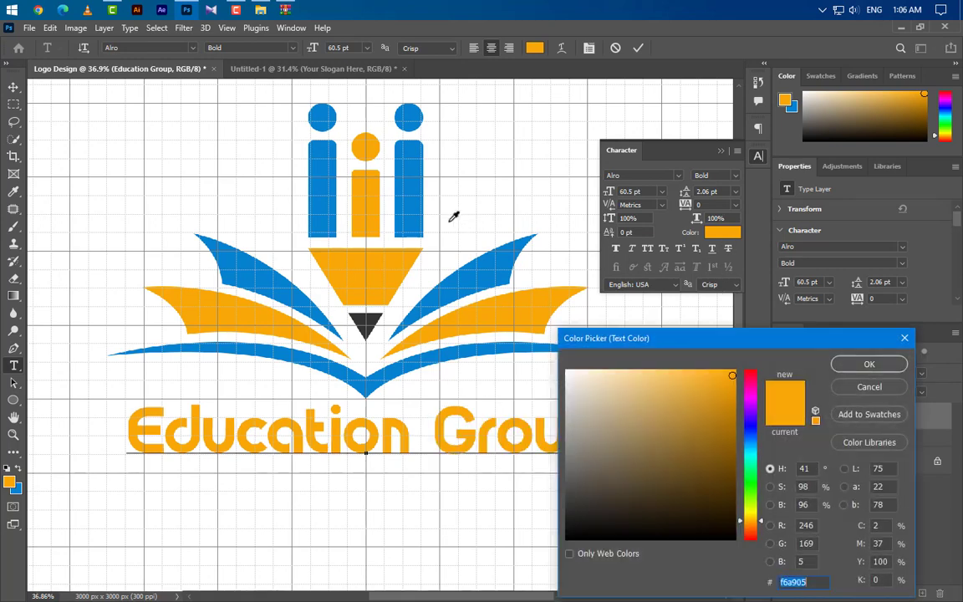
pyautogui.click(418, 195)
pyautogui.click(902, 368)
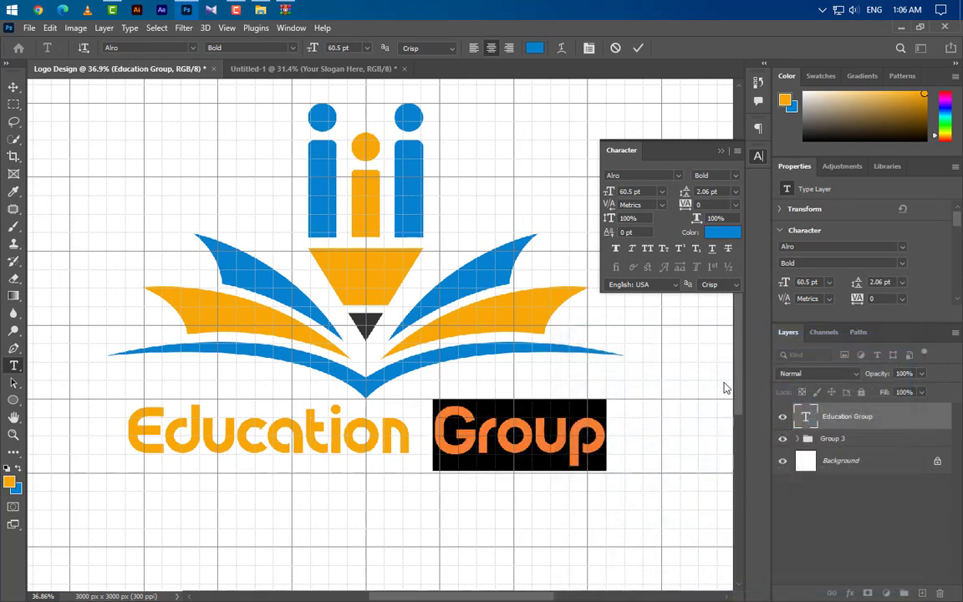
pyautogui.click(720, 151)
pyautogui.click(637, 48)
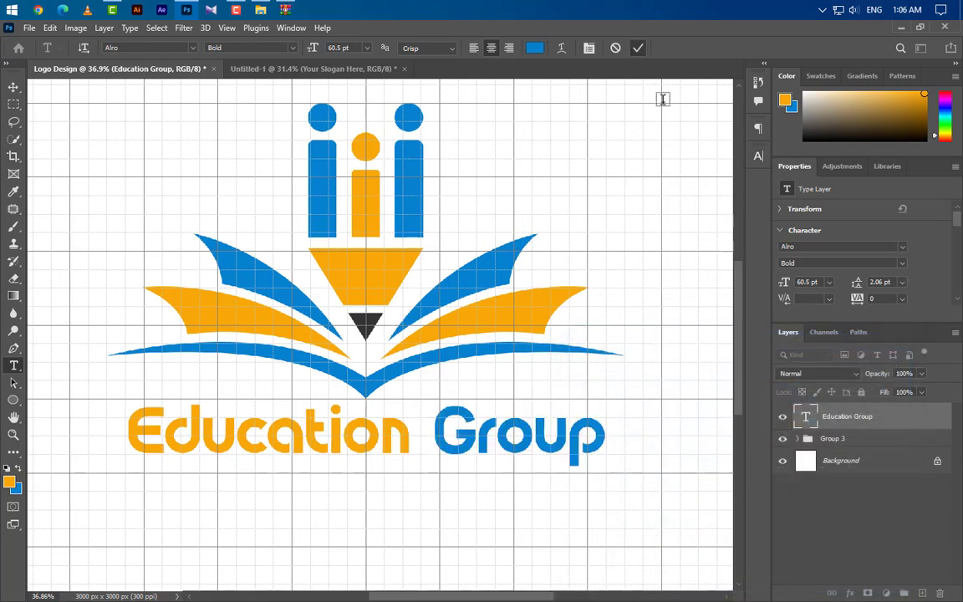
# Step: Add a separate text line reading "Your Slogan Here" below "Education Group"
pyautogui.click(198, 507)
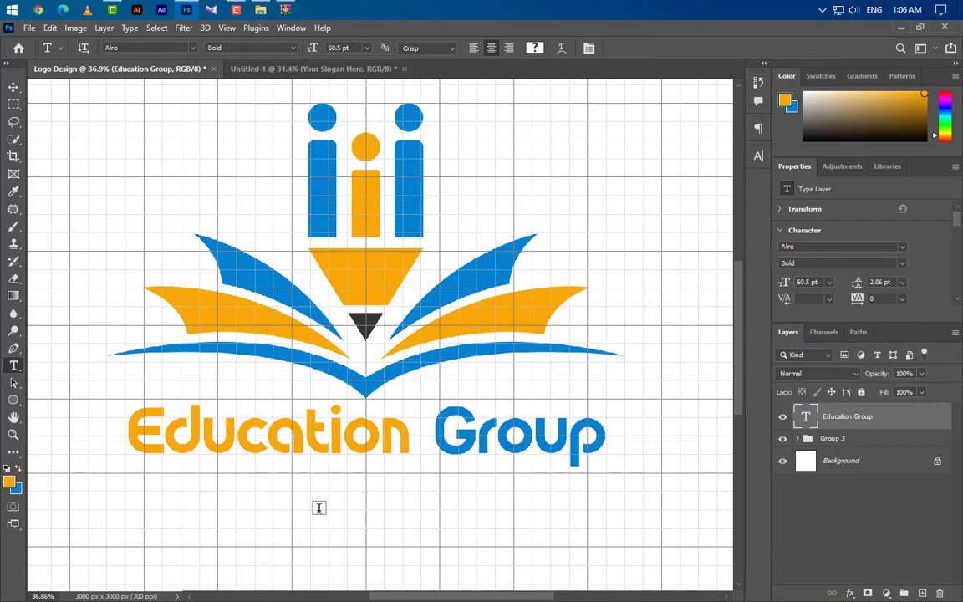
pyautogui.write('Y')
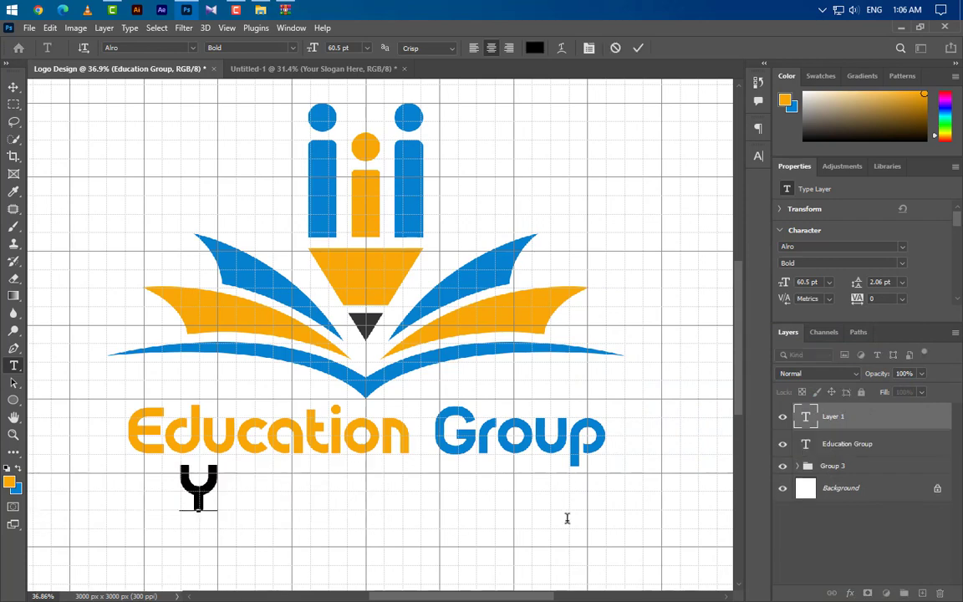
pyautogui.write('our ')
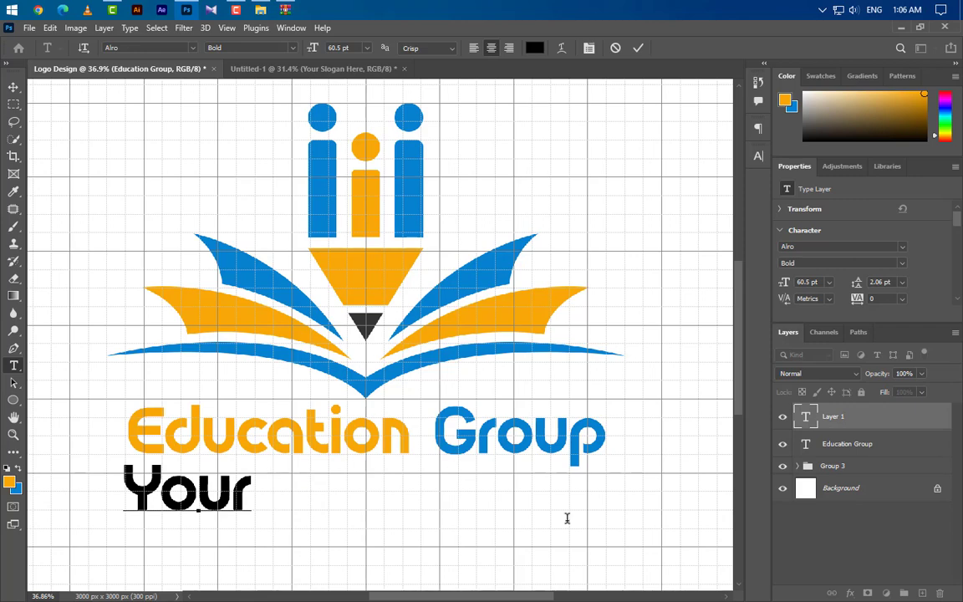
pyautogui.write('Sloga')
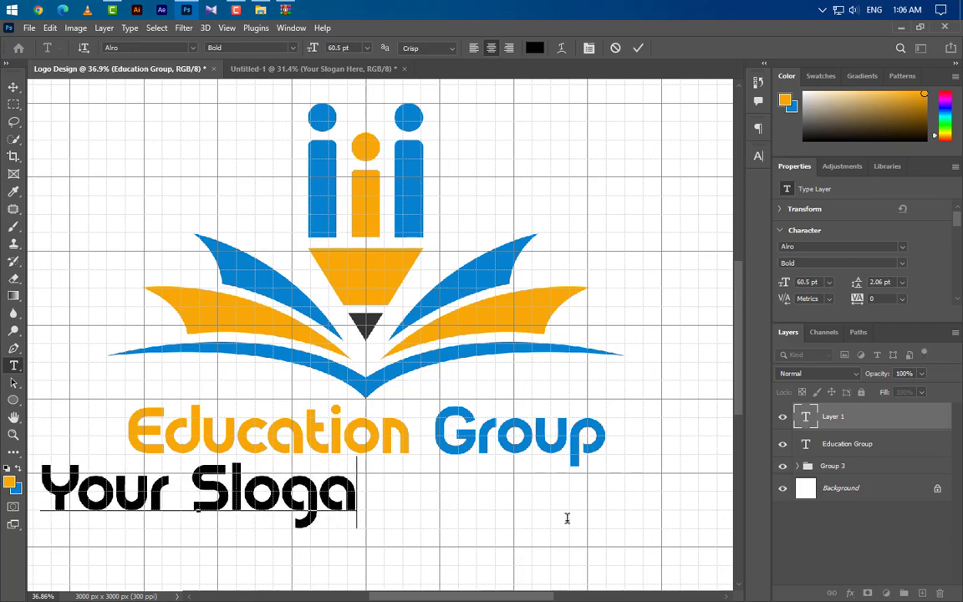
pyautogui.write('n Here')
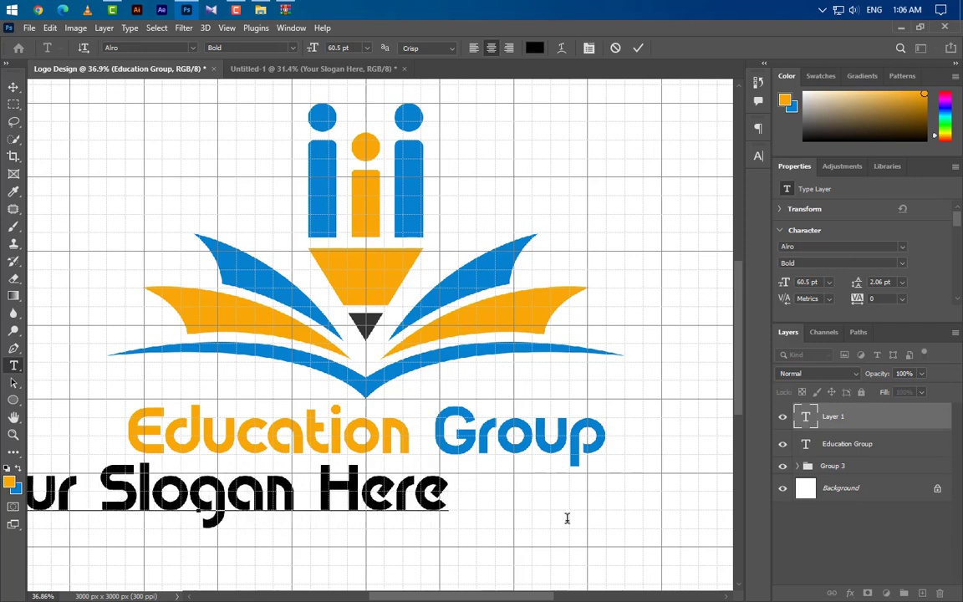
pyautogui.click(639, 48)
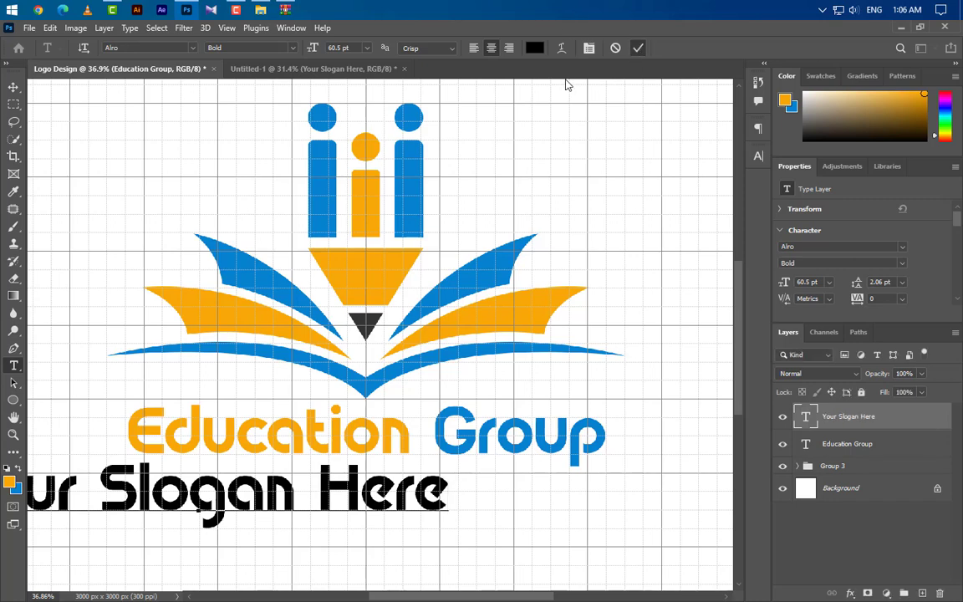
# Step: Left-align the "Your Slogan Here" text and set its font to Poppins at 22 pt
pyautogui.click(474, 49)
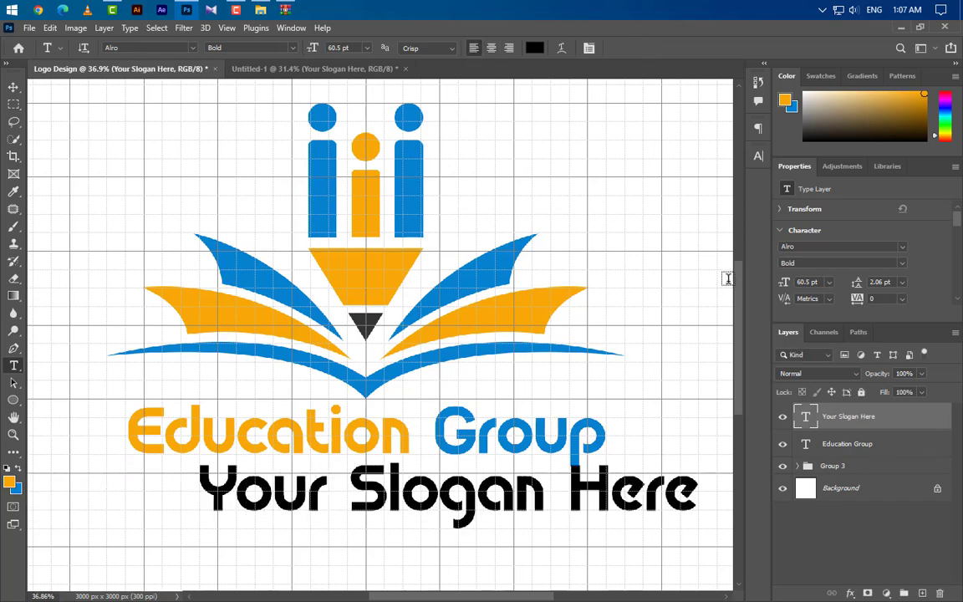
pyautogui.click(901, 248)
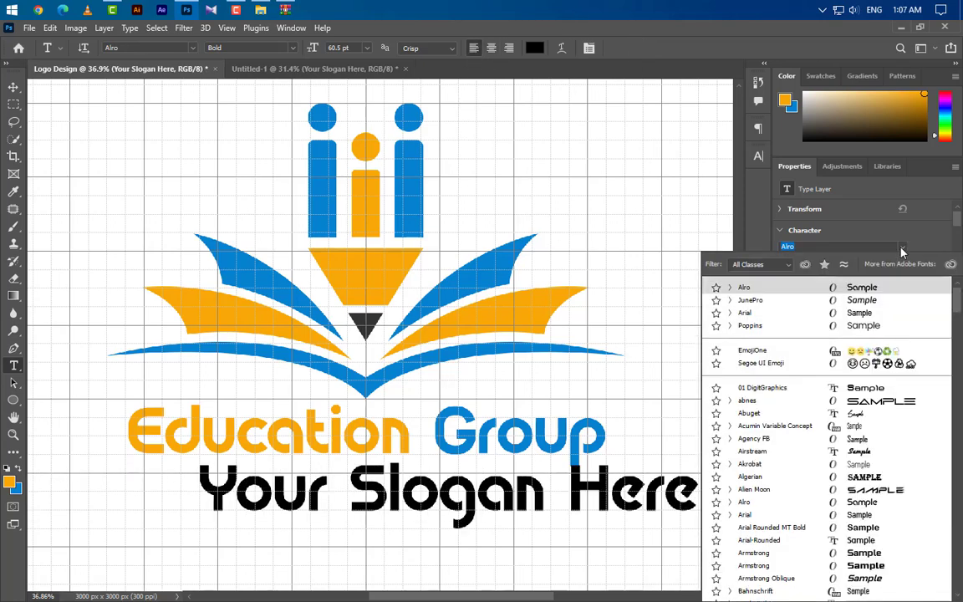
pyautogui.click(750, 326)
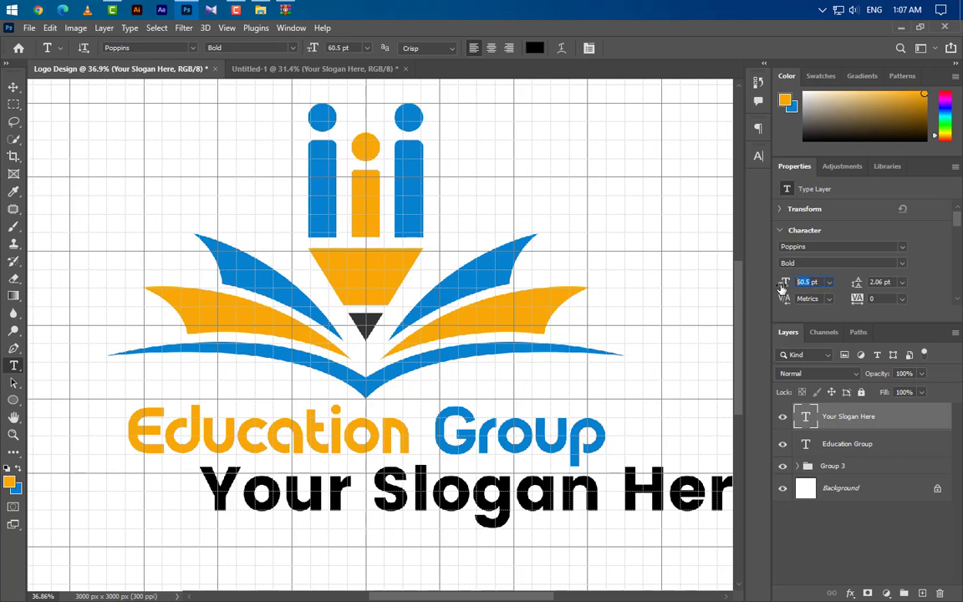
pyautogui.press('Return')
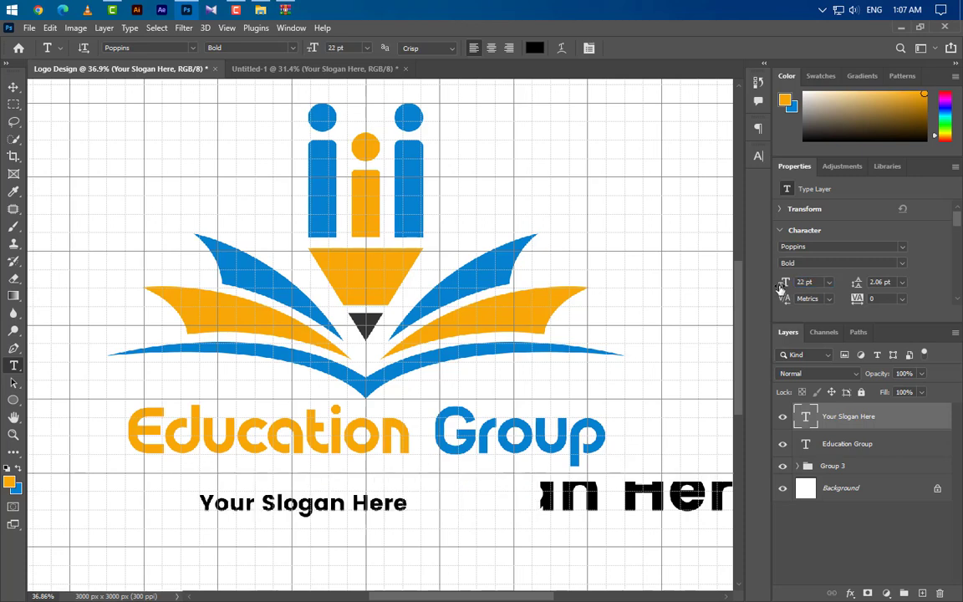
# Step: Set the slogan text to the Regular weight with a tracking of 400
pyautogui.click(887, 263)
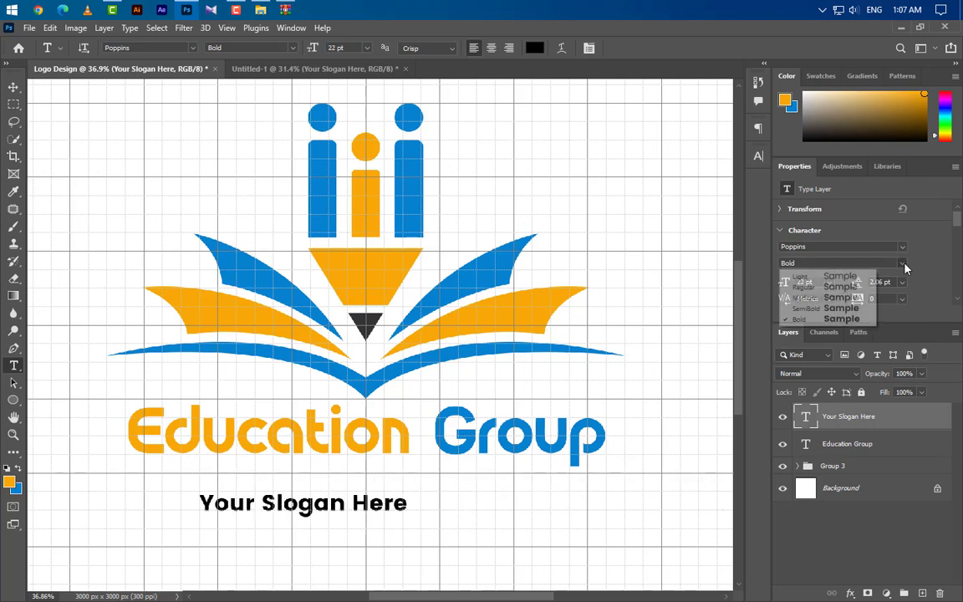
pyautogui.click(815, 286)
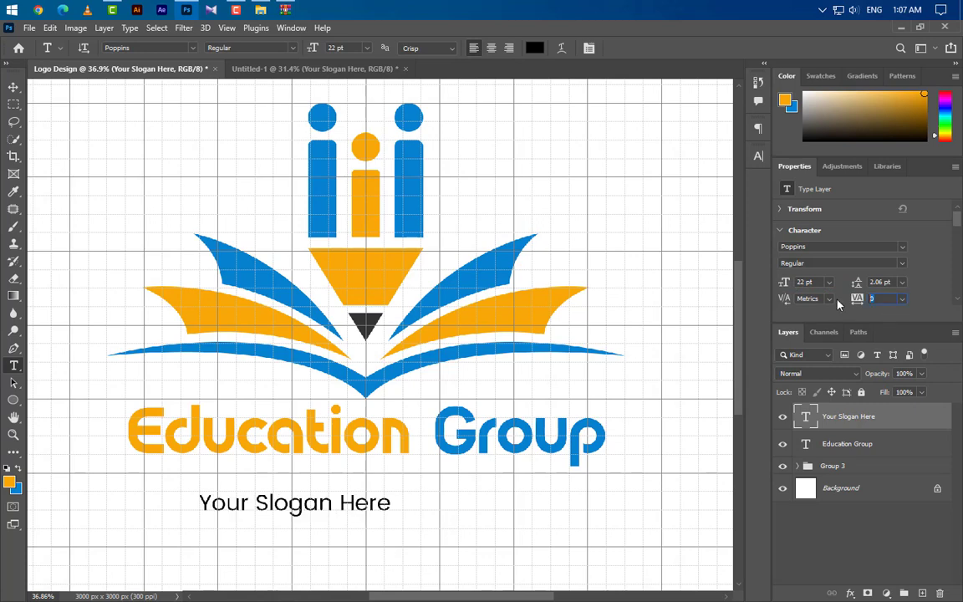
pyautogui.write('400')
pyautogui.press('Return')
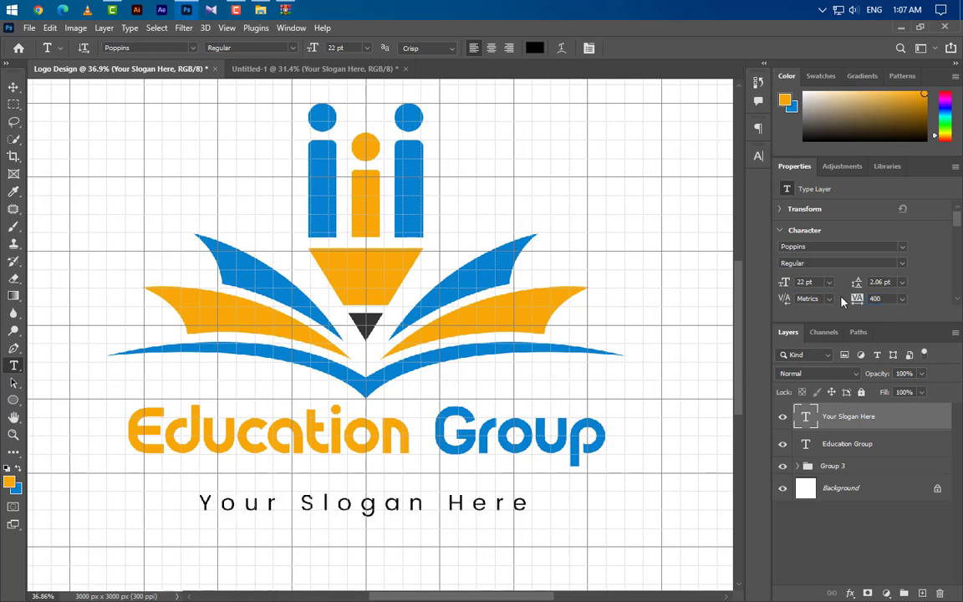
# Step: Recolor the slogan text with the dark gray 333333
pyautogui.click(758, 157)
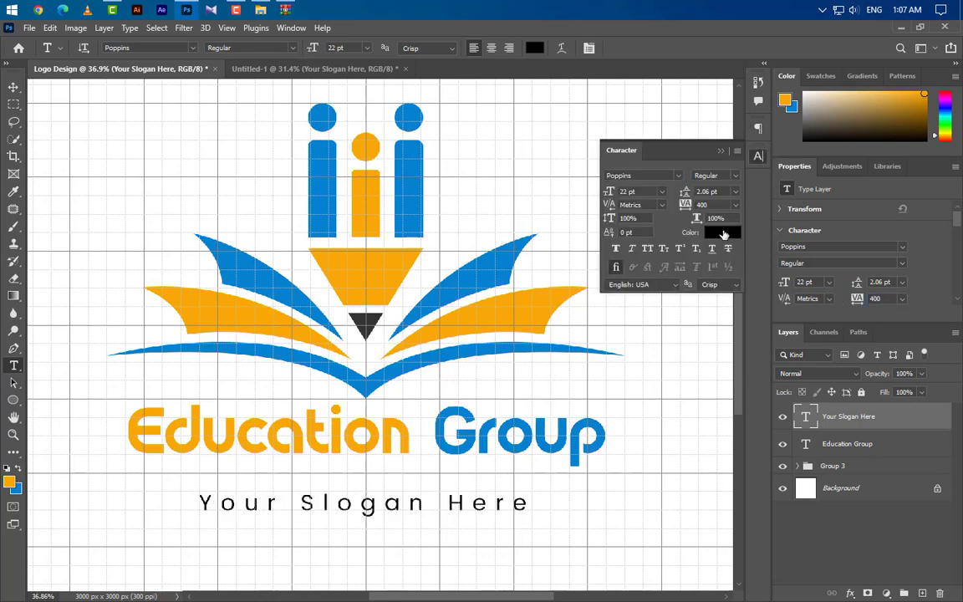
pyautogui.click(722, 234)
pyautogui.write('333333')
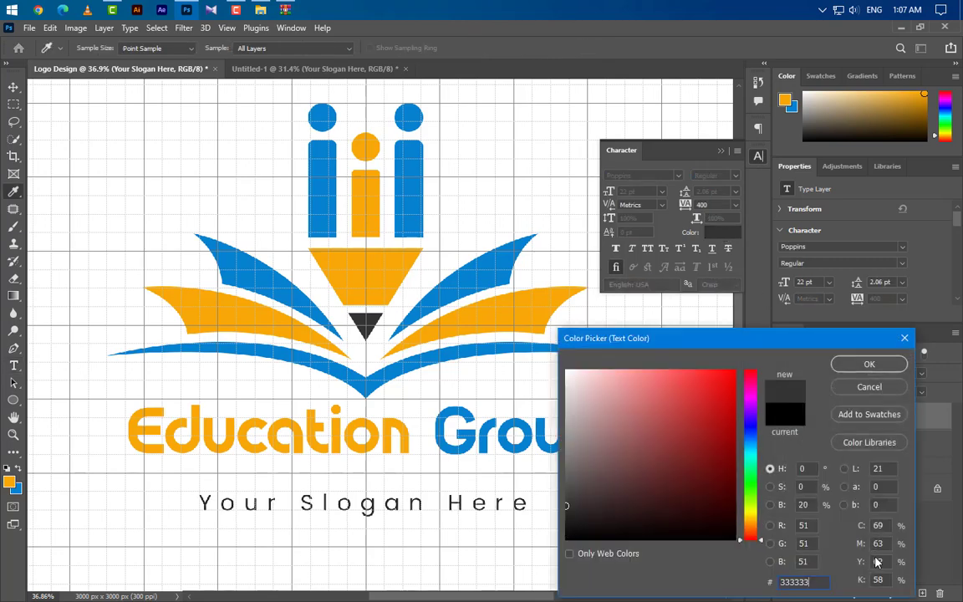
pyautogui.click(870, 364)
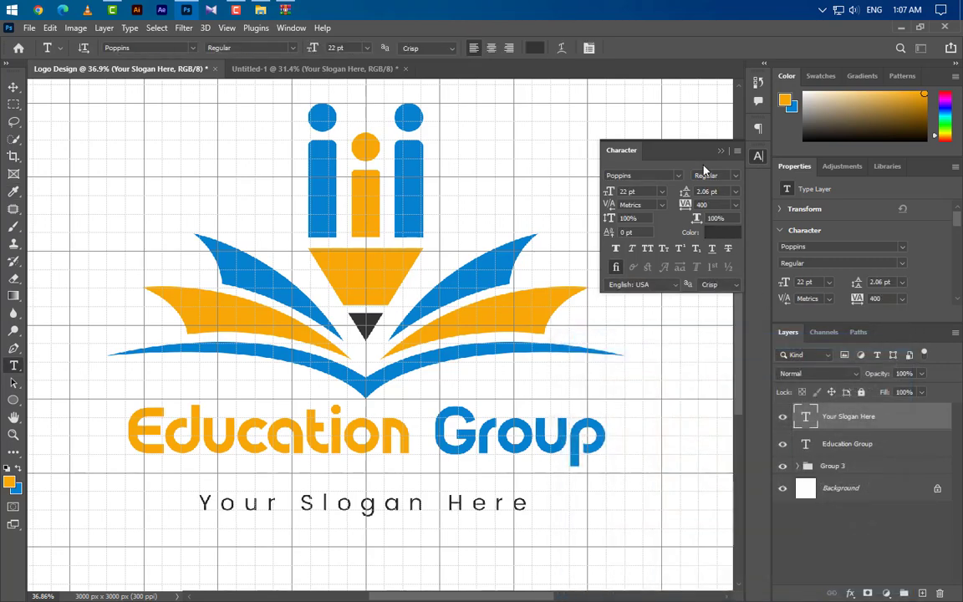
pyautogui.click(724, 152)
# Step: Move the slogan directly beneath "Education Group", centered on the vertical gridline at about X 1500 px, Y 2137 px
pyautogui.hotkey('ctrl', 't')
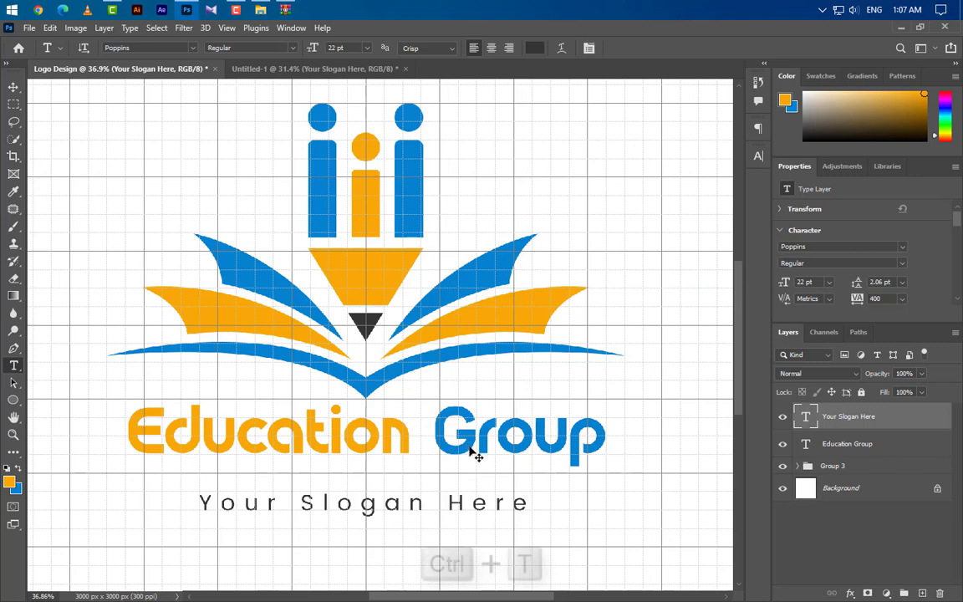
pyautogui.moveTo(390, 509); pyautogui.dragTo(389, 494)
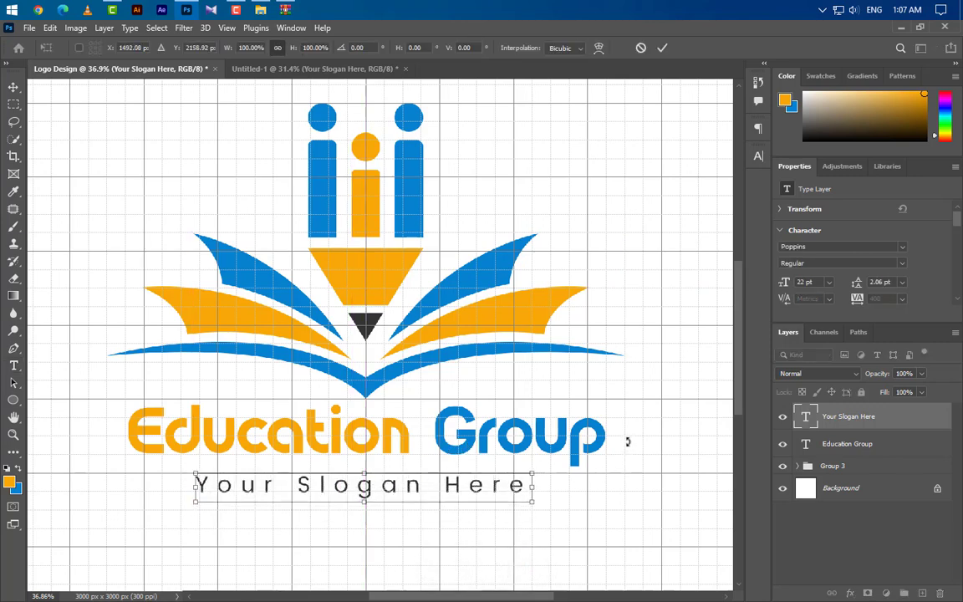
pyautogui.press('Up')
pyautogui.press('Up')
pyautogui.press('Up')
pyautogui.press('Up')
pyautogui.press('Up')
pyautogui.press('Up')
pyautogui.press('Up')
pyautogui.press('Up')
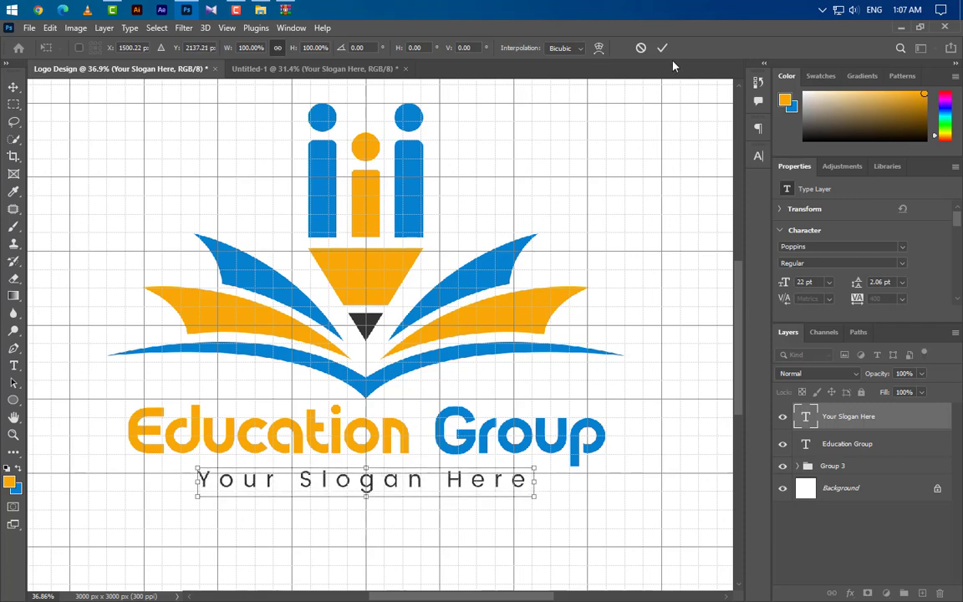
pyautogui.press('Return')
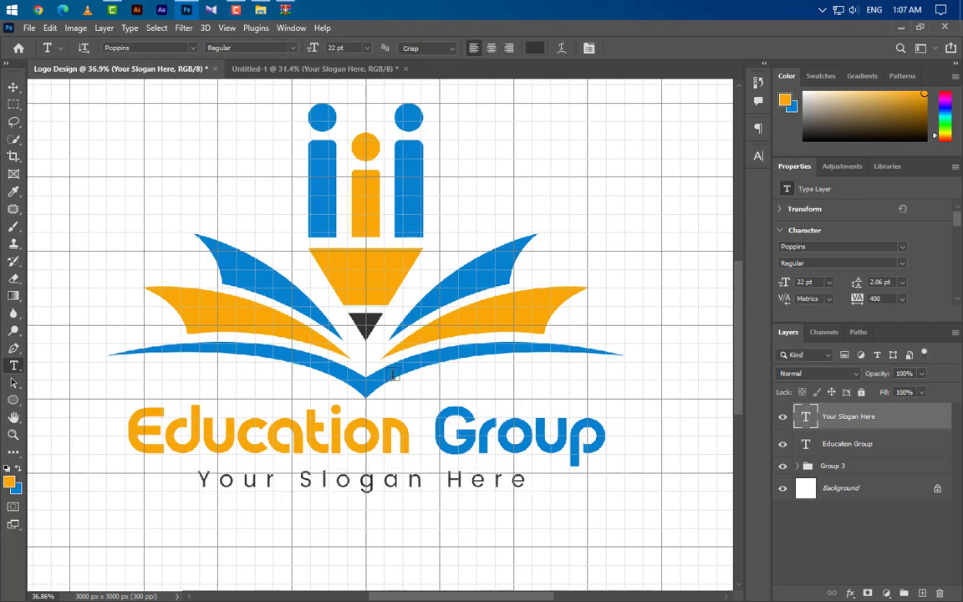
# Step: Group the two text layers as "Name" and rename the logo artwork group "Design"
pyautogui.scroll(-4, 393, 376)
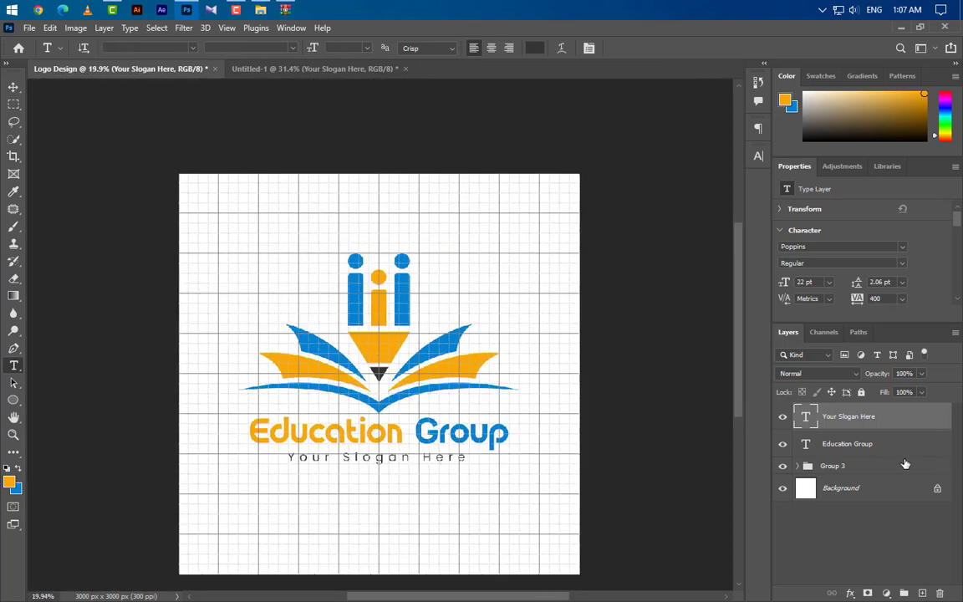
pyautogui.keyDown('shift'); pyautogui.click(887, 444); pyautogui.keyUp('shift')
pyautogui.click(904, 593)
pyautogui.doubleClick(836, 412)
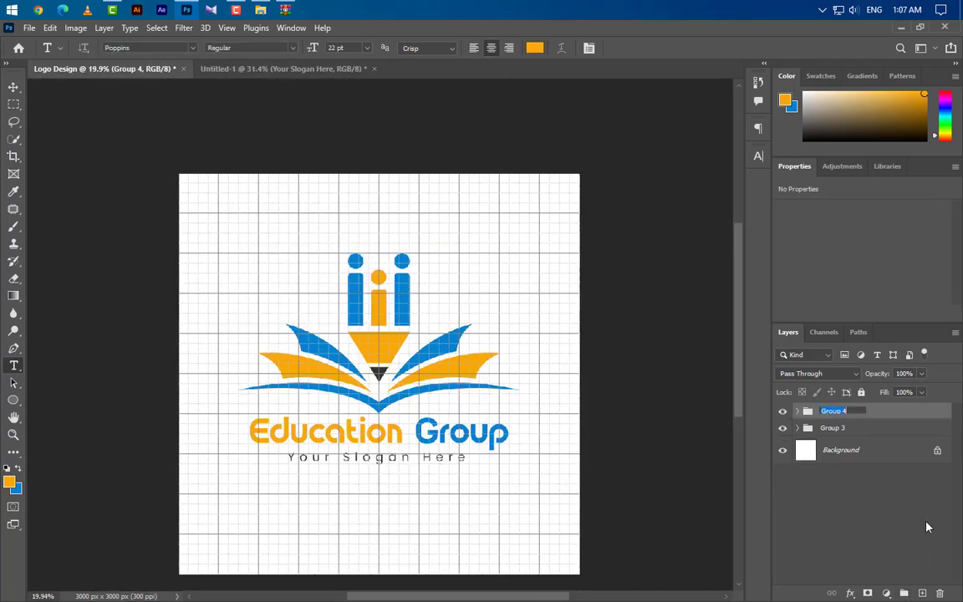
pyautogui.doubleClick(832, 428)
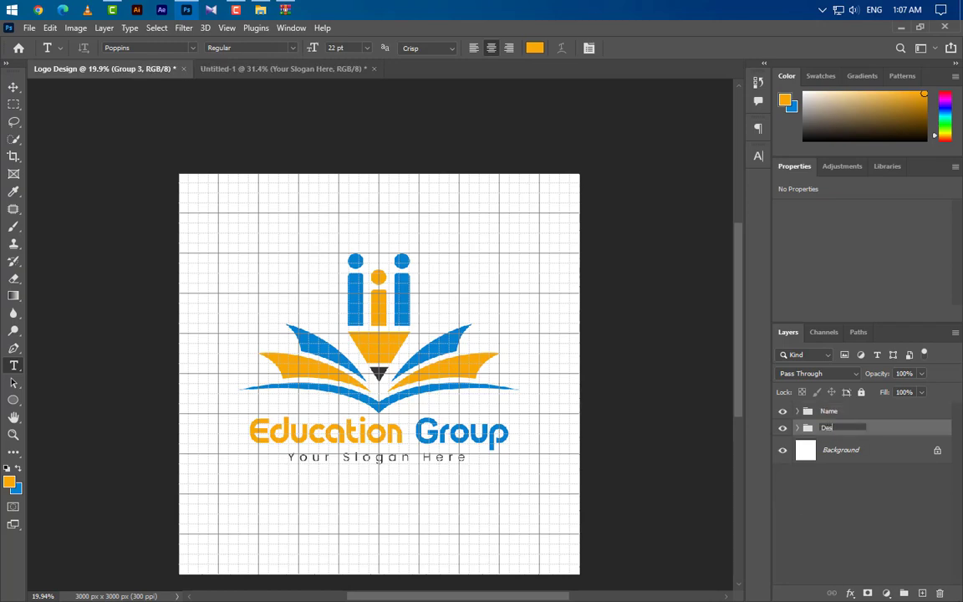
pyautogui.press('Return')
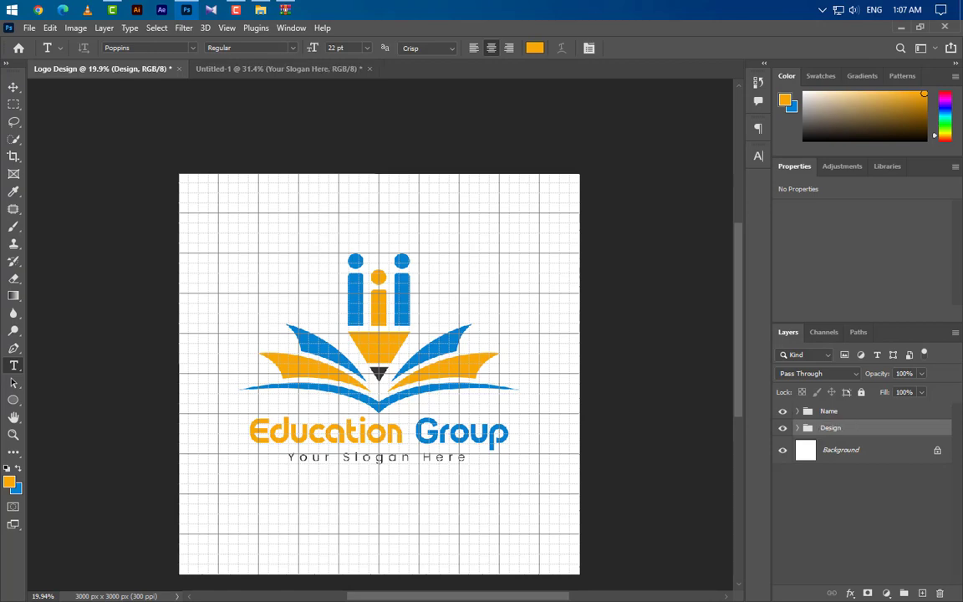
# Step: Move the Name and Design groups together to the canvas center at about X 1499 px, Y 1500 px
pyautogui.keyDown('ctrl'); pyautogui.click(855, 414); pyautogui.keyUp('ctrl')
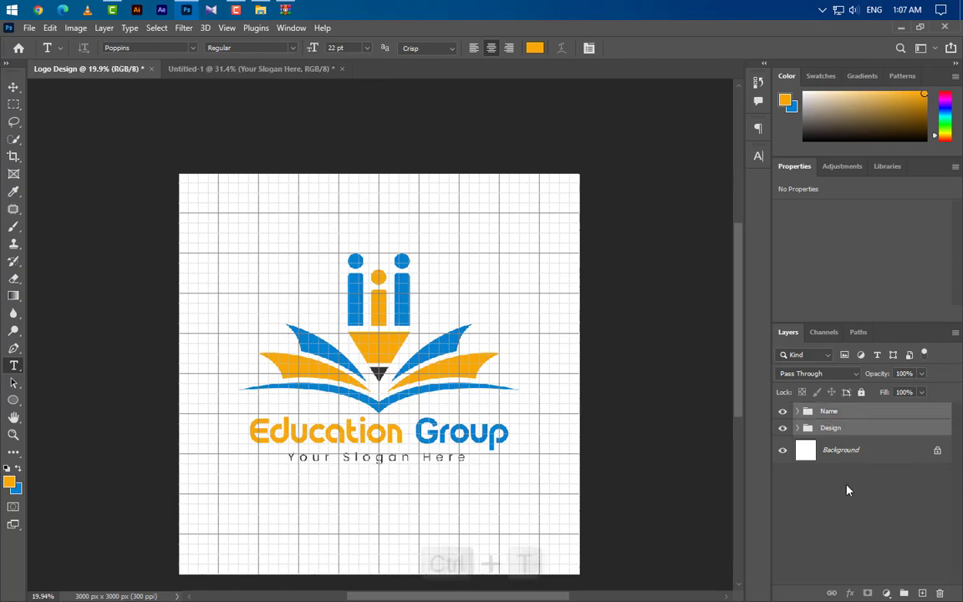
pyautogui.hotkey('ctrl', 't')
pyautogui.moveTo(420, 385)
pyautogui.mouseDown()
pyautogui.moveTo(421, 396)
pyautogui.moveTo(418, 351)
pyautogui.moveTo(416, 400)
pyautogui.moveTo(409, 381)
pyautogui.mouseUp()
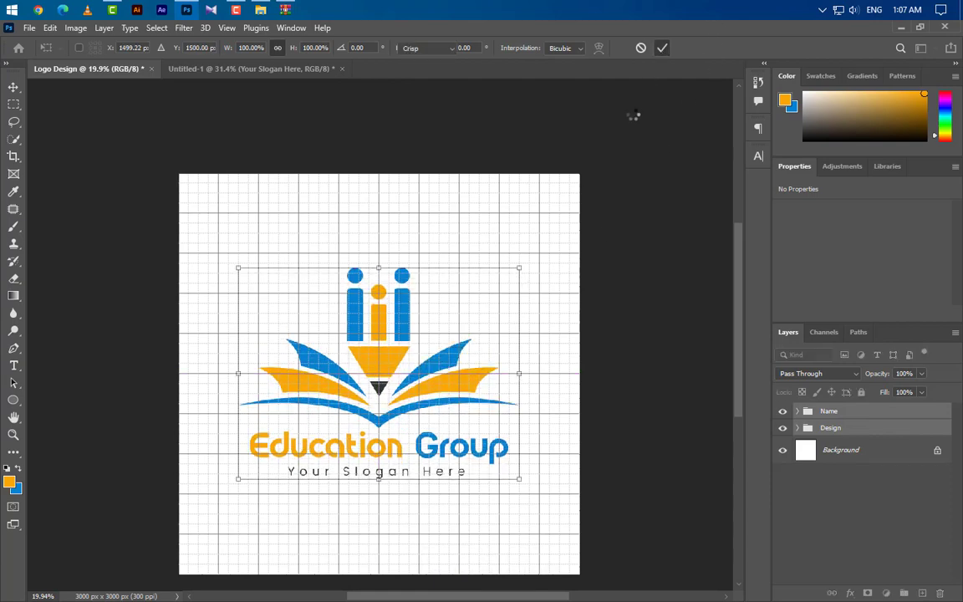
pyautogui.press('t')
# Step: Hide the grid on the logo document
pyautogui.click(226, 28)
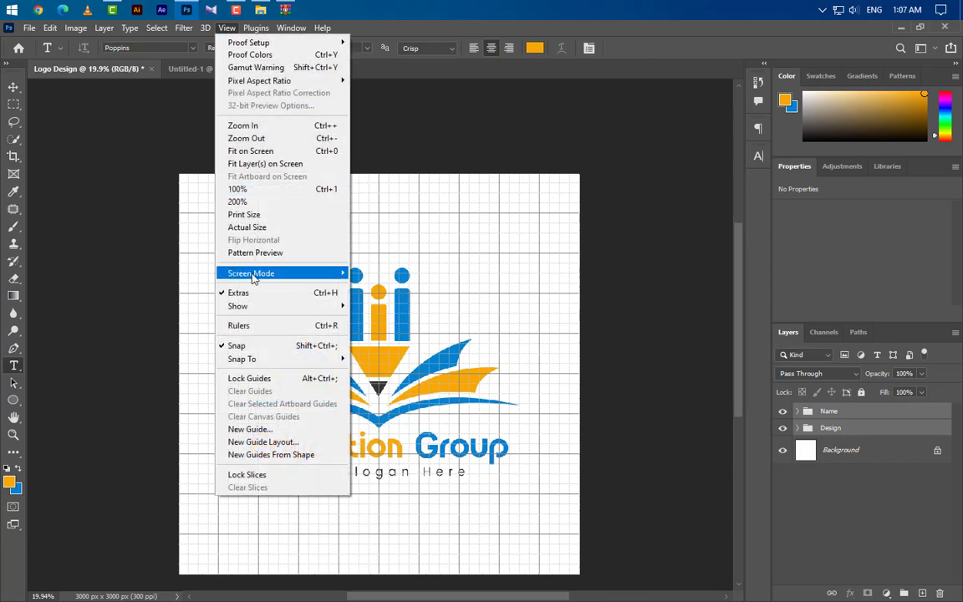
pyautogui.moveTo(258, 307)
pyautogui.click(367, 343)
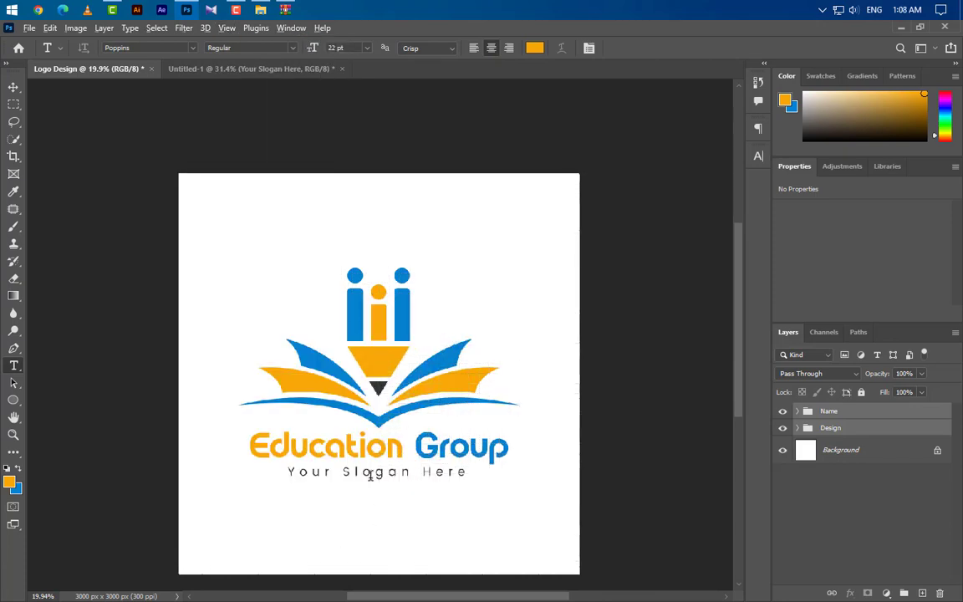
pyautogui.scroll(2, 379, 473)
pyautogui.scroll(1, 379, 473)
# Step: Switch to "3d glass window logo mockup.psd" and open its Your Logo smart object for editing
pyautogui.press('v')
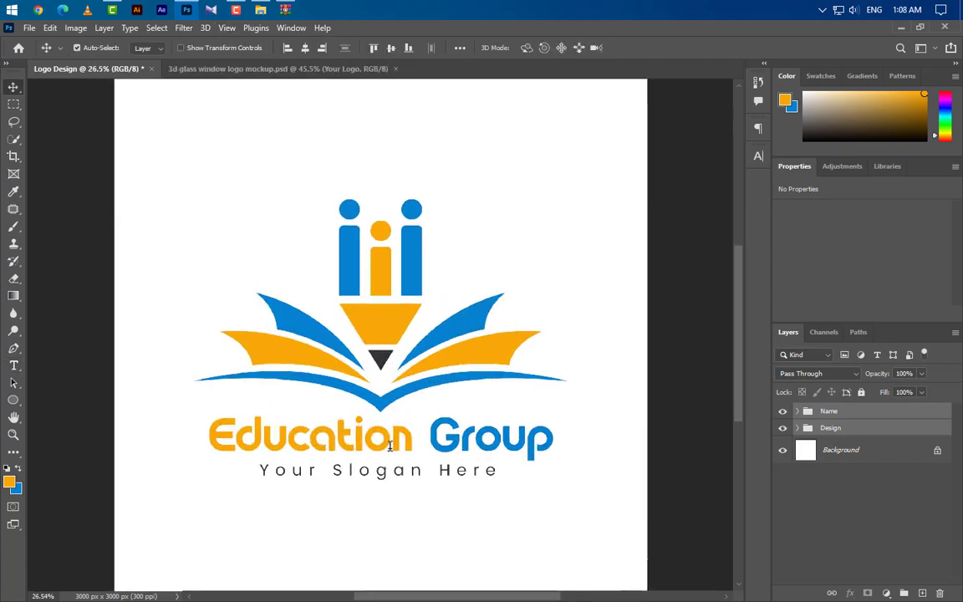
pyautogui.click(232, 68)
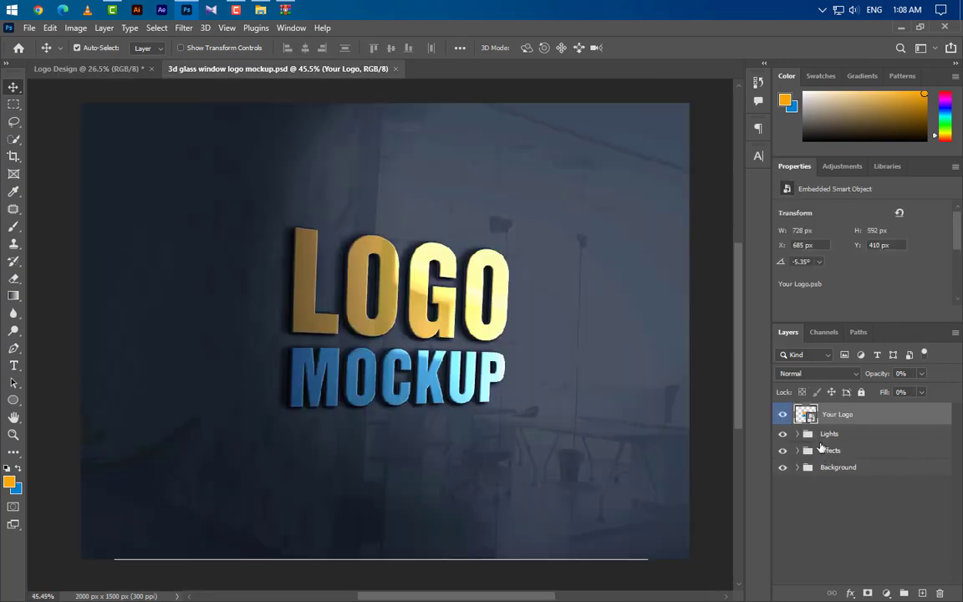
pyautogui.doubleClick(811, 416)
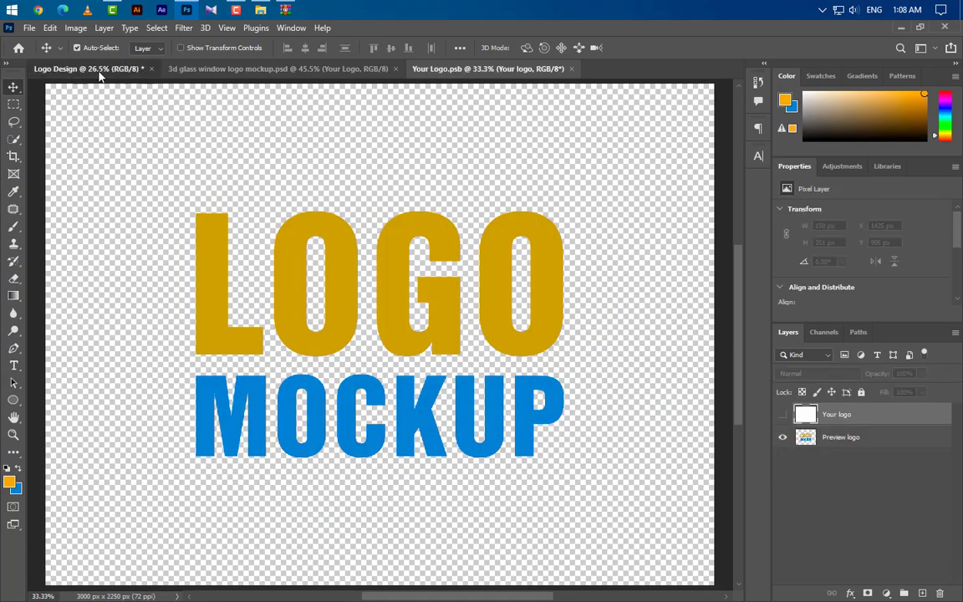
# Step: In the Logo Design document, hide the white Background and stamp the visible artwork onto a new merged layer
pyautogui.click(87, 68)
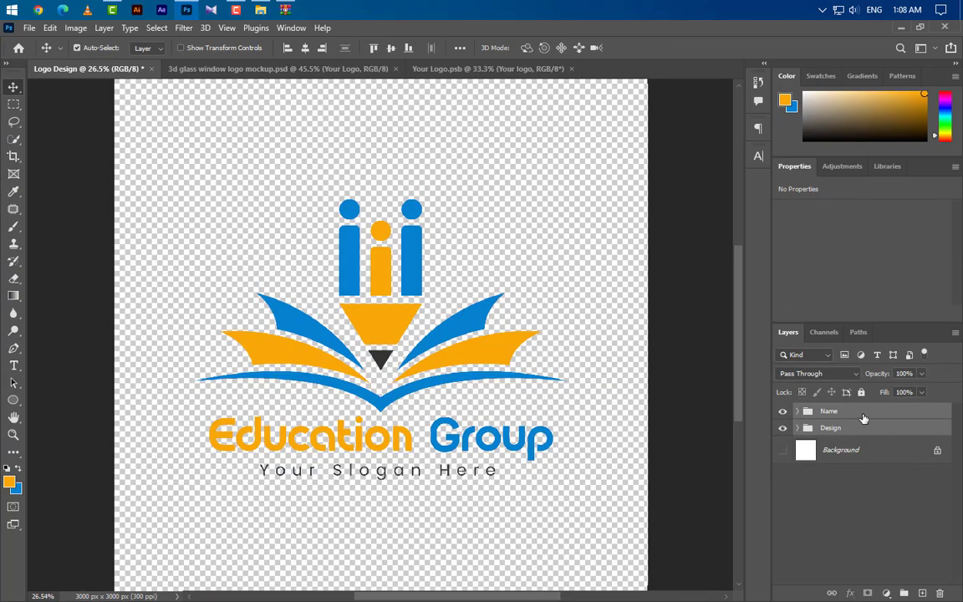
pyautogui.click(863, 412)
pyautogui.hotkey('ctrl', 'alt', 'shift', 'e')
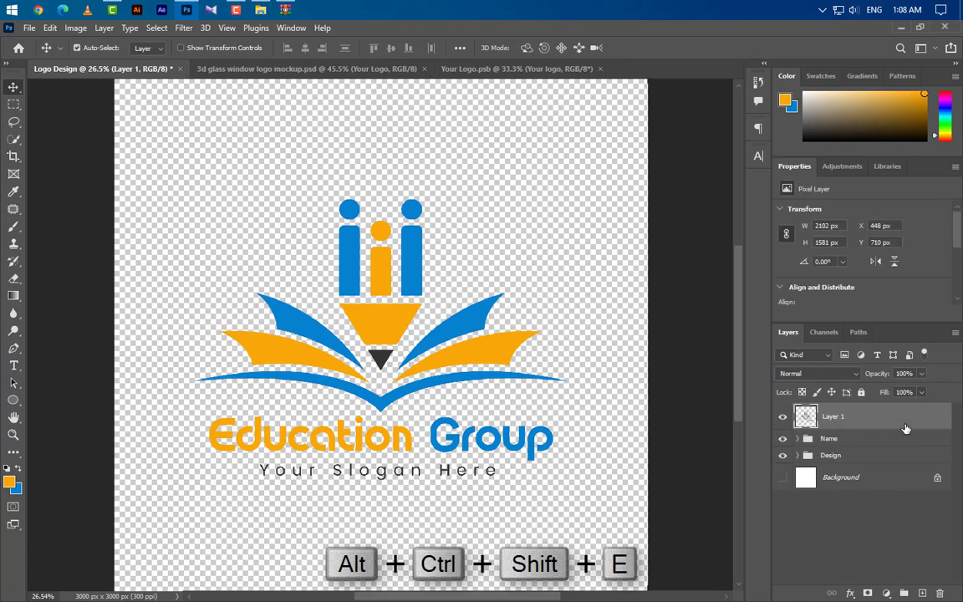
# Step: Copy the merged logo layer into Your Logo.psb, accepting the color conversion, and center it at X 1500 px, Y 1125 px
pyautogui.moveTo(417, 260); pyautogui.dragTo(387, 374)
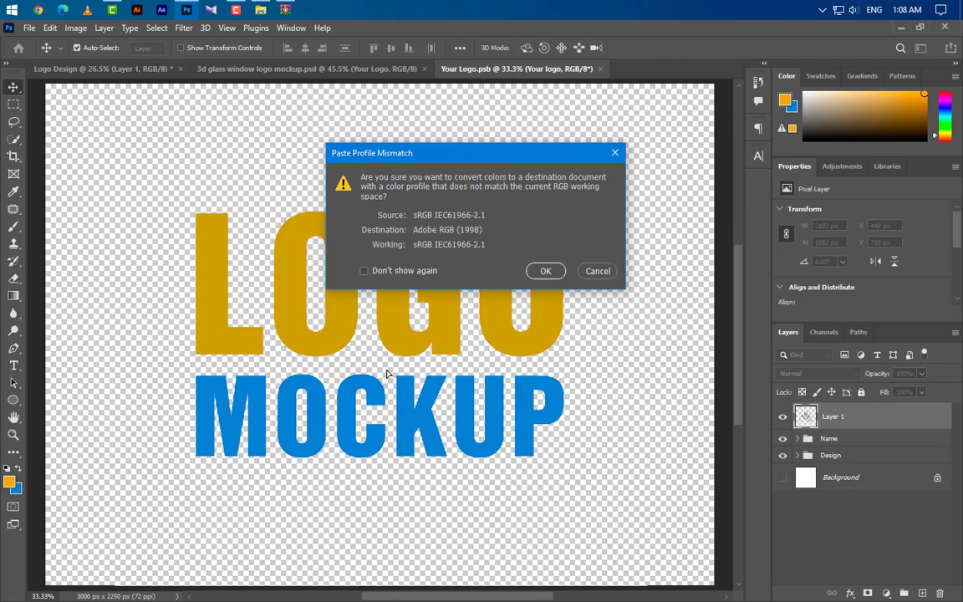
pyautogui.click(544, 272)
pyautogui.hotkey('ctrl', 't')
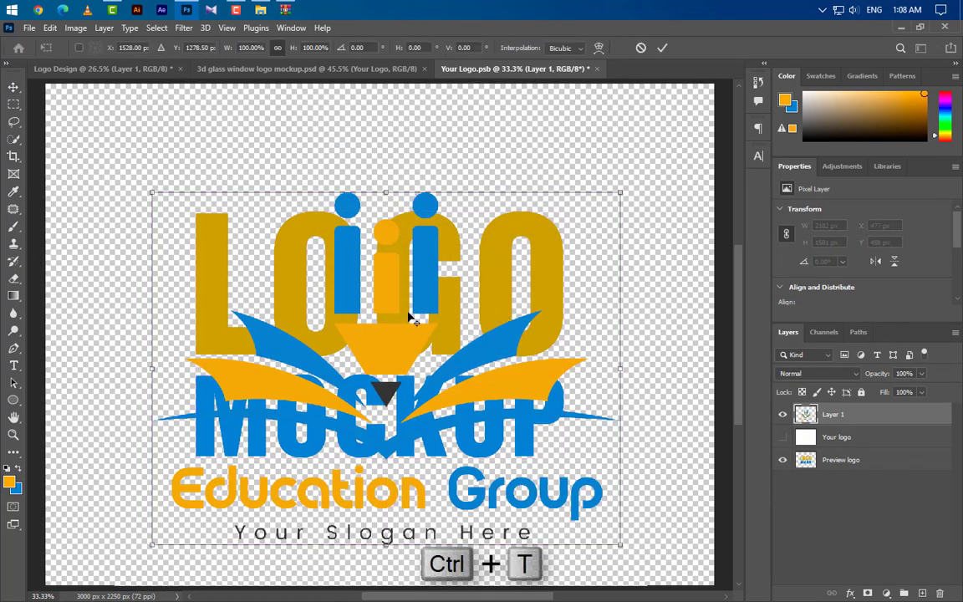
pyautogui.scroll(-1, 409, 318)
pyautogui.moveTo(342, 348); pyautogui.dragTo(337, 322)
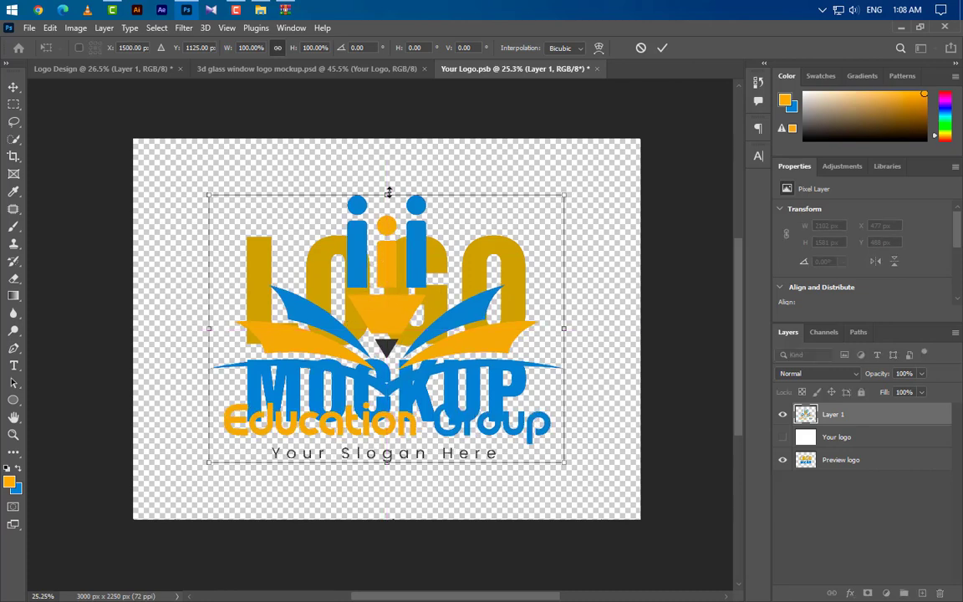
# Step: Scale the pasted logo to 78.69% so it spans the placeholder artwork's width, keeping it centered on the canvas
pyautogui.moveTo(387, 194); pyautogui.dragTo(387, 235)
pyautogui.moveTo(380, 461); pyautogui.dragTo(383, 428)
pyautogui.moveTo(259, 329); pyautogui.dragTo(249, 327)
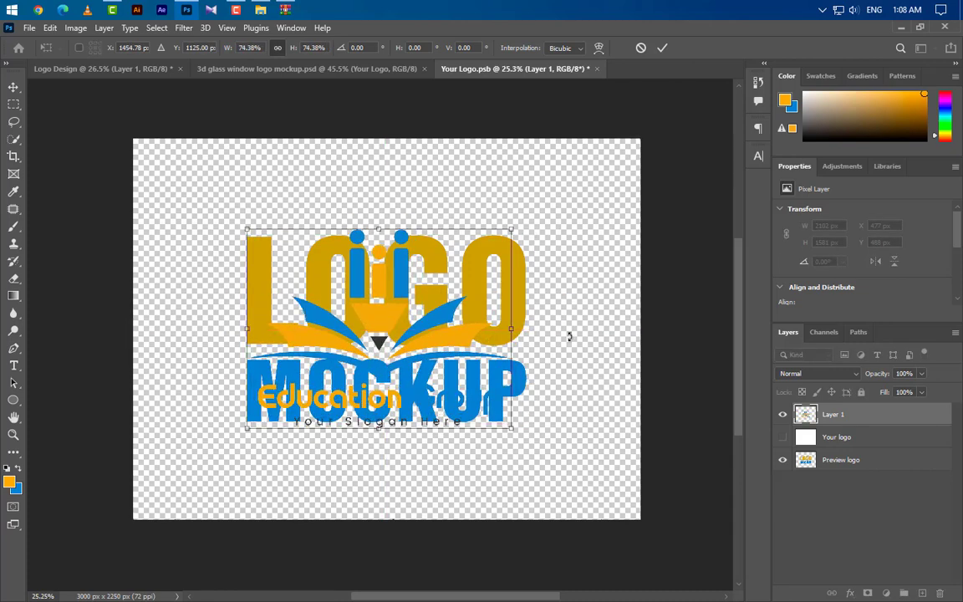
pyautogui.moveTo(509, 329); pyautogui.dragTo(527, 328)
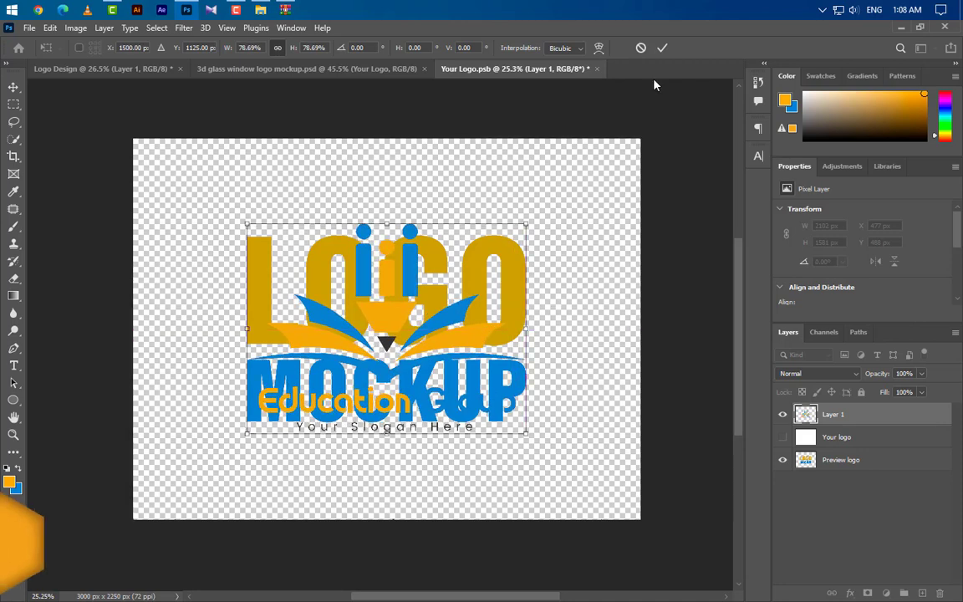
pyautogui.click(661, 47)
# Step: Hide the Preview logo layer, save and close the smart object, and view the logo in the glass window mockup
pyautogui.click(782, 460)
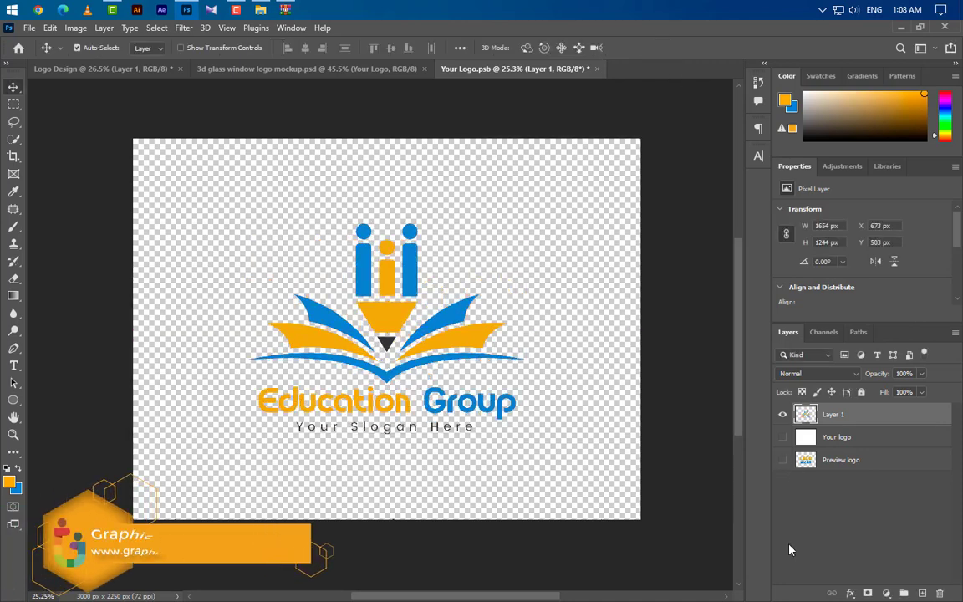
pyautogui.click(597, 70)
pyautogui.press('Return')
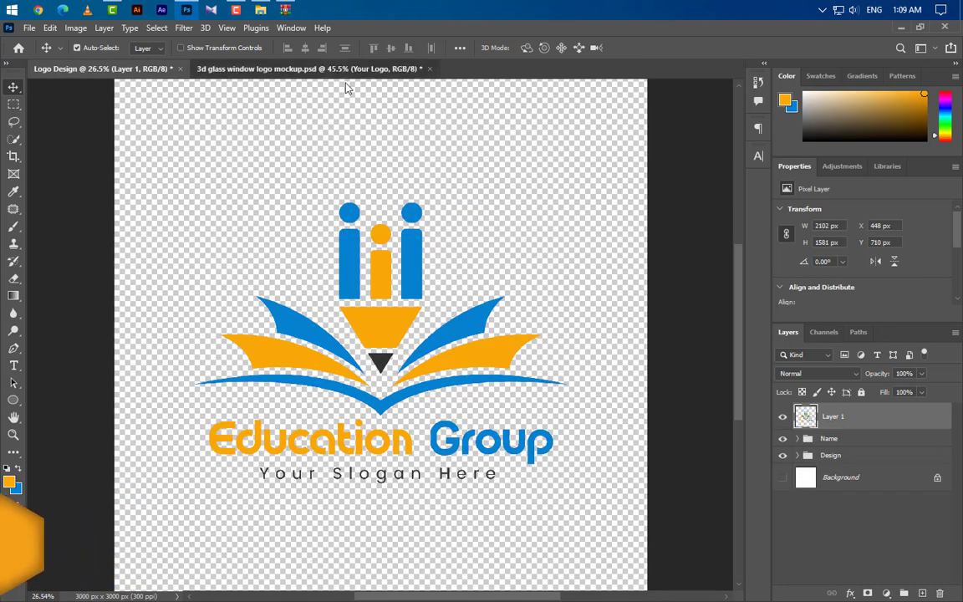
pyautogui.click(344, 72)
pyautogui.scroll(3, 451, 238)
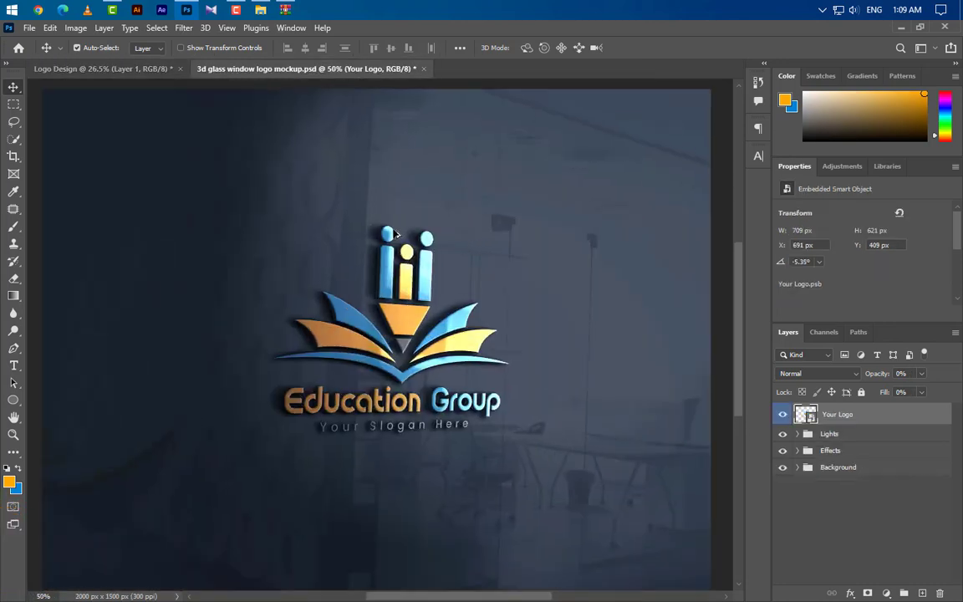